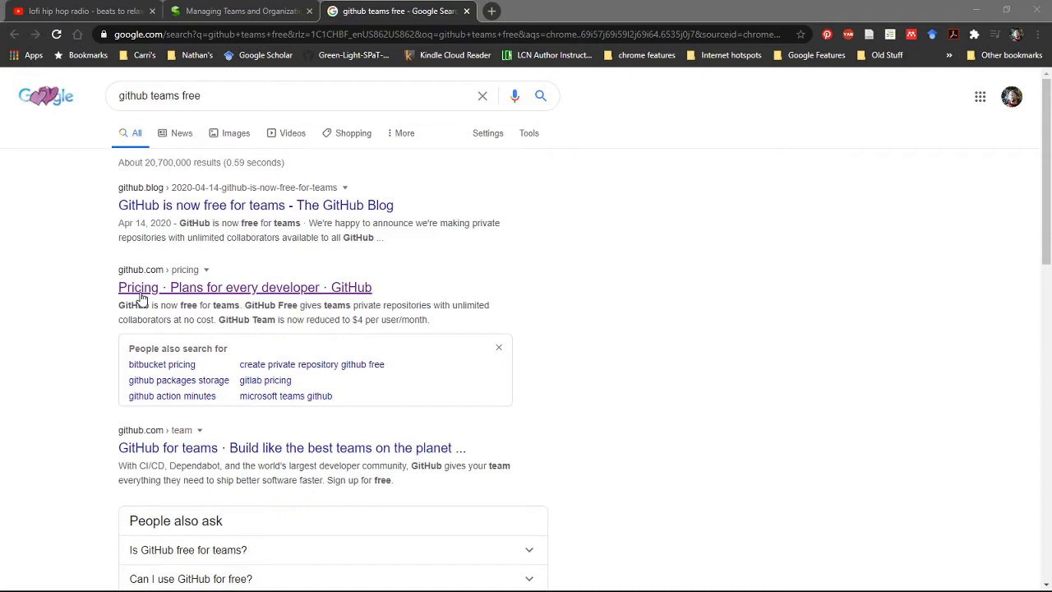
- Open GitHub's 'Plans for every developer' pricing page from the Google results
{"action": "left_click", "coordinate": [151, 290]}
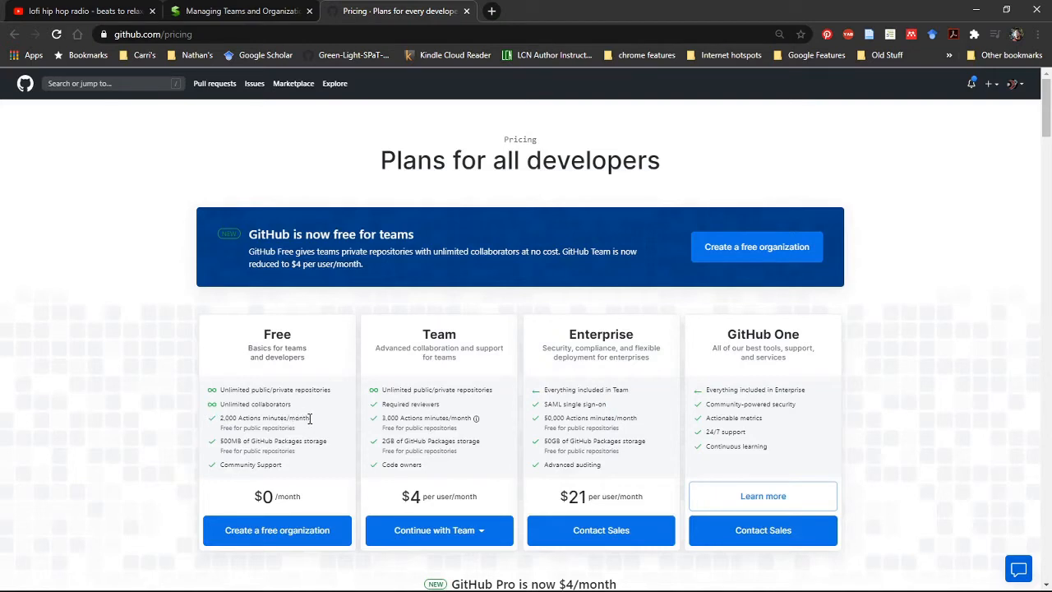
{"action": "left_click_drag", "start_coordinate": [310, 419], "coordinate": [200, 423]}
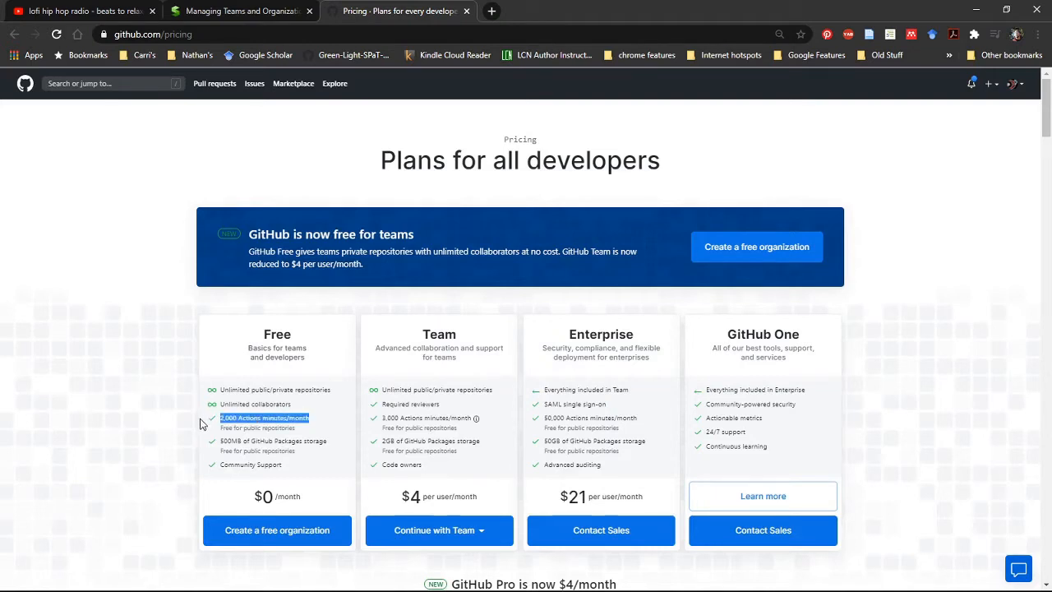
{"action": "left_click", "coordinate": [324, 452]}
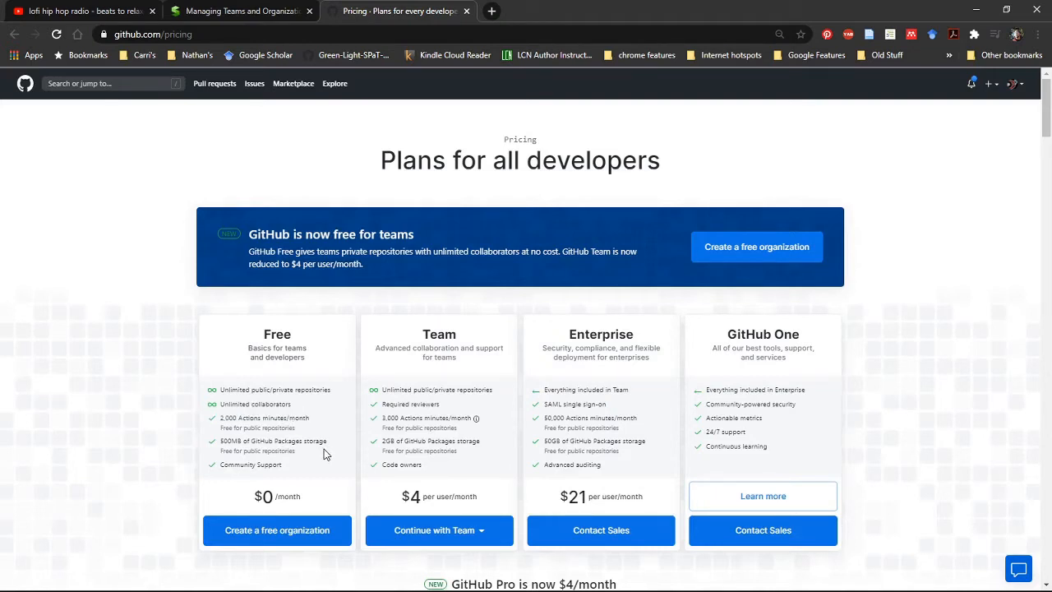
{"action": "left_click_drag", "start_coordinate": [296, 457], "coordinate": [220, 442]}
{"action": "left_click", "coordinate": [220, 441]}
- Start a free organization and clear the autofilled organization name
{"action": "left_click", "coordinate": [300, 534]}
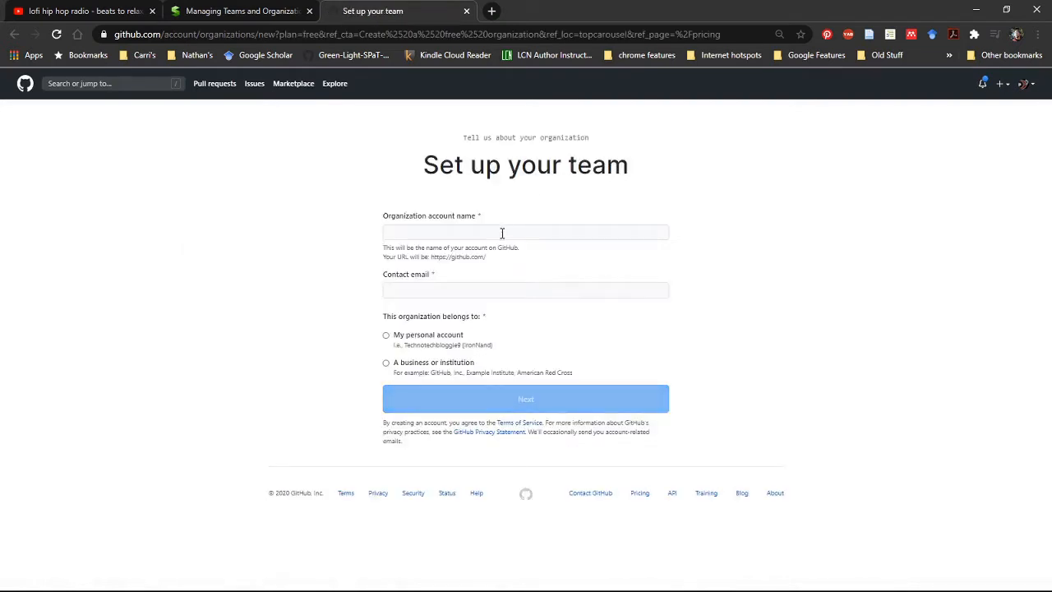
{"action": "left_click", "coordinate": [475, 289]}
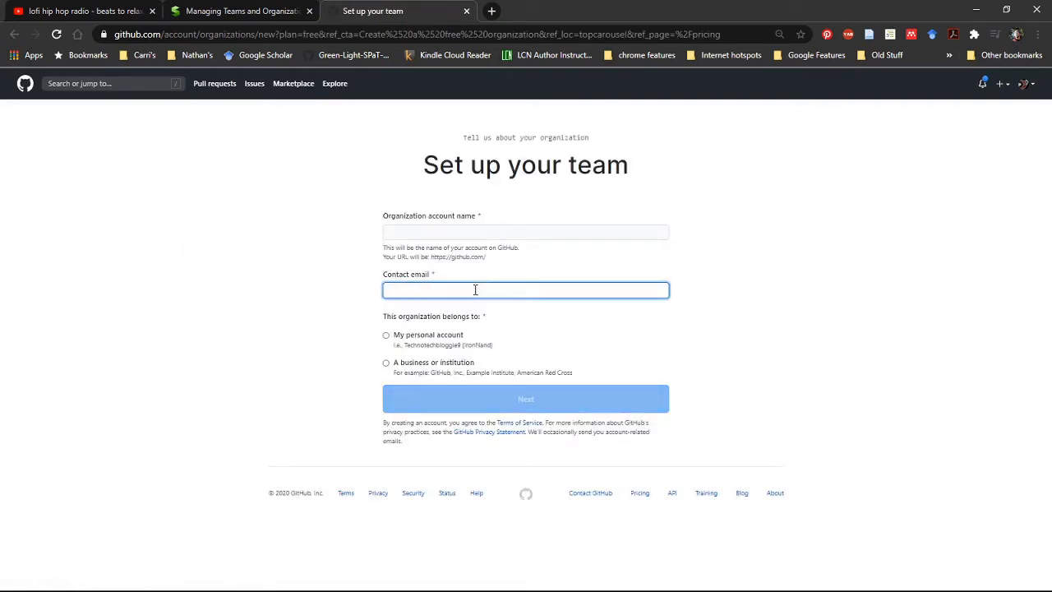
{"action": "left_click", "coordinate": [445, 316]}
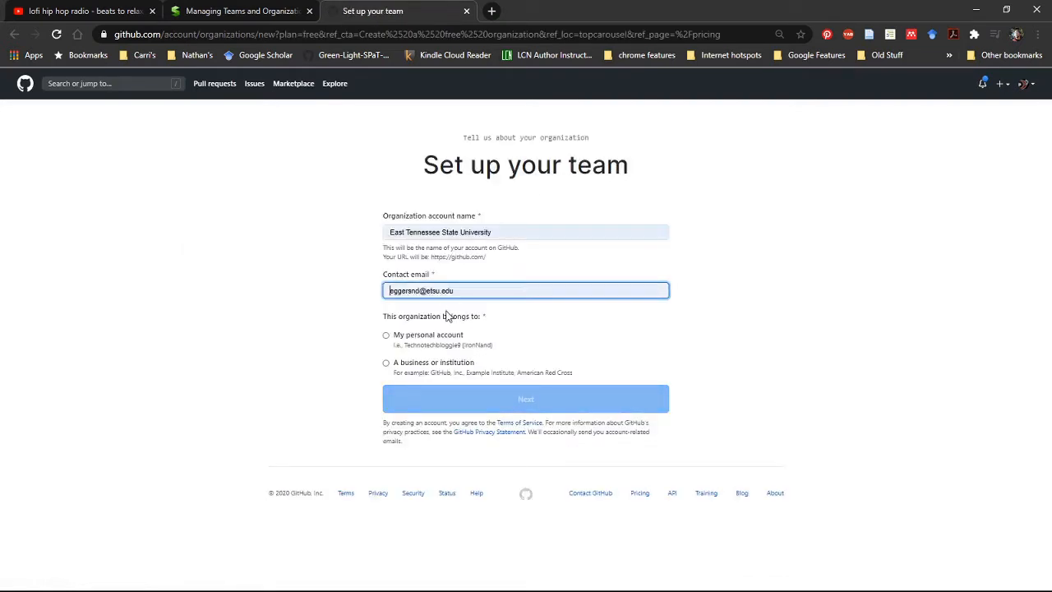
{"action": "left_click", "coordinate": [514, 232]}
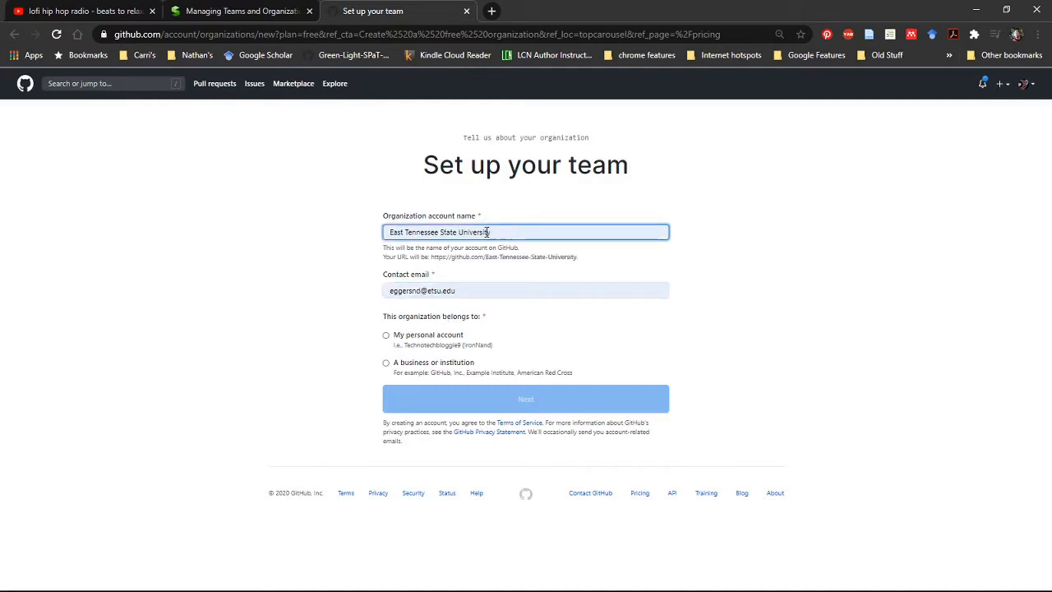
{"action": "left_click_drag", "start_coordinate": [505, 232], "coordinate": [338, 232]}
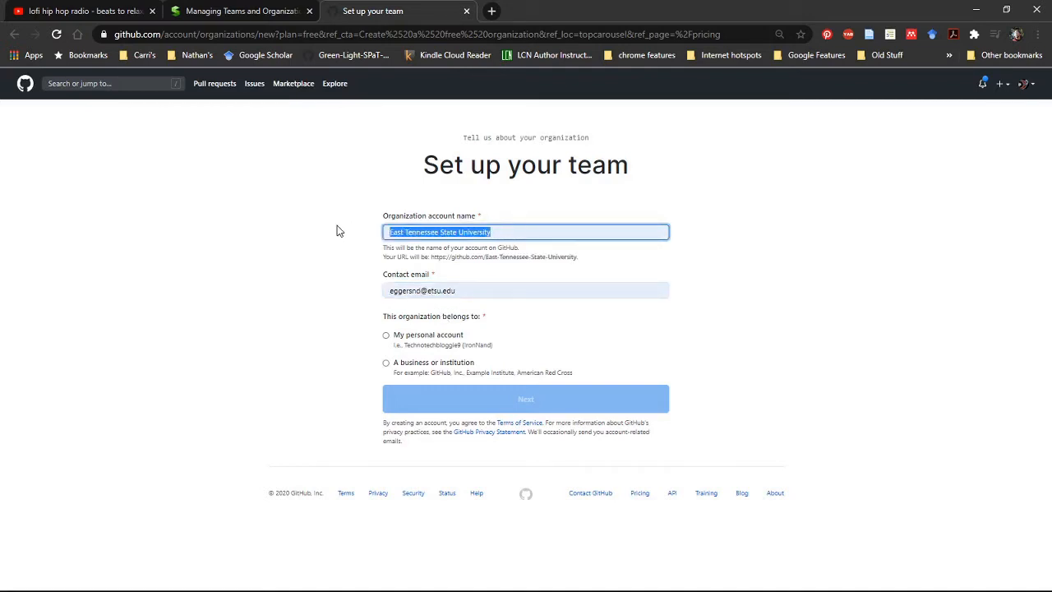
{"action": "key", "text": "BackSpace"}
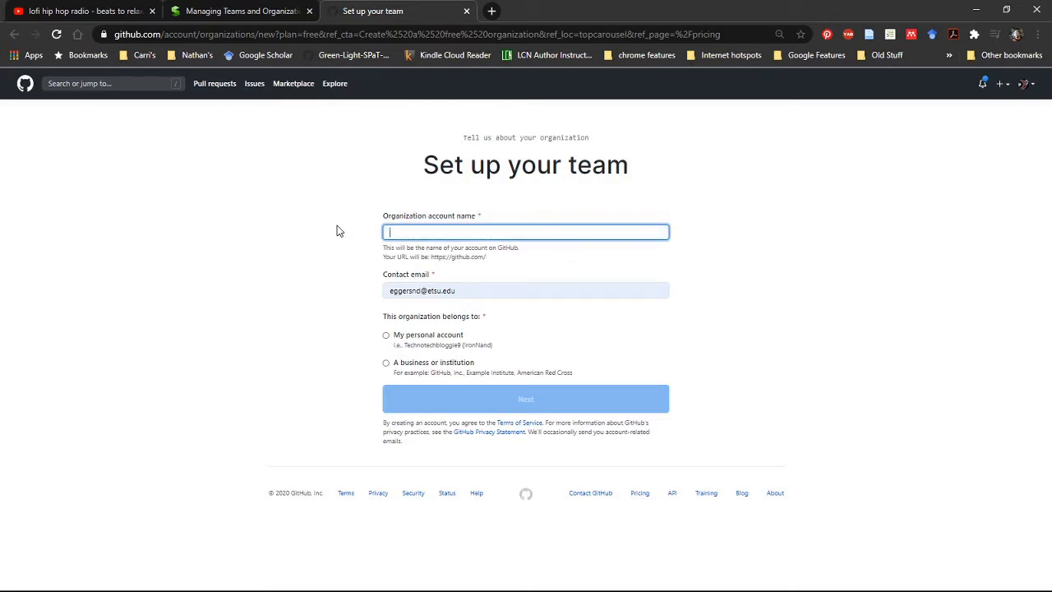
- Name the organization AdeptTestBridge, owned by the personal account, and submit the details
{"action": "left_click", "coordinate": [386, 335]}
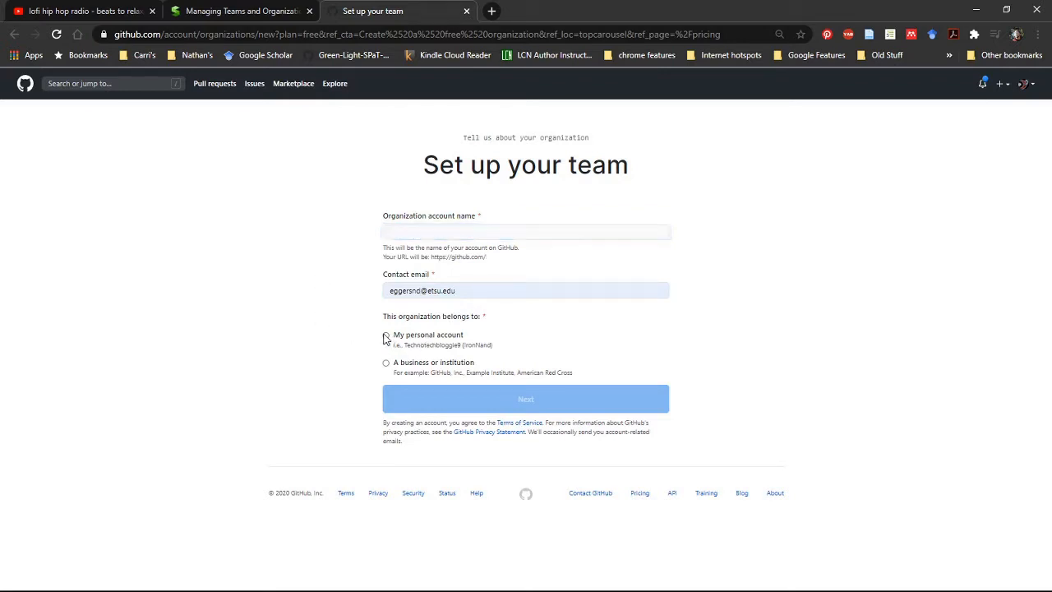
{"action": "left_click", "coordinate": [492, 224]}
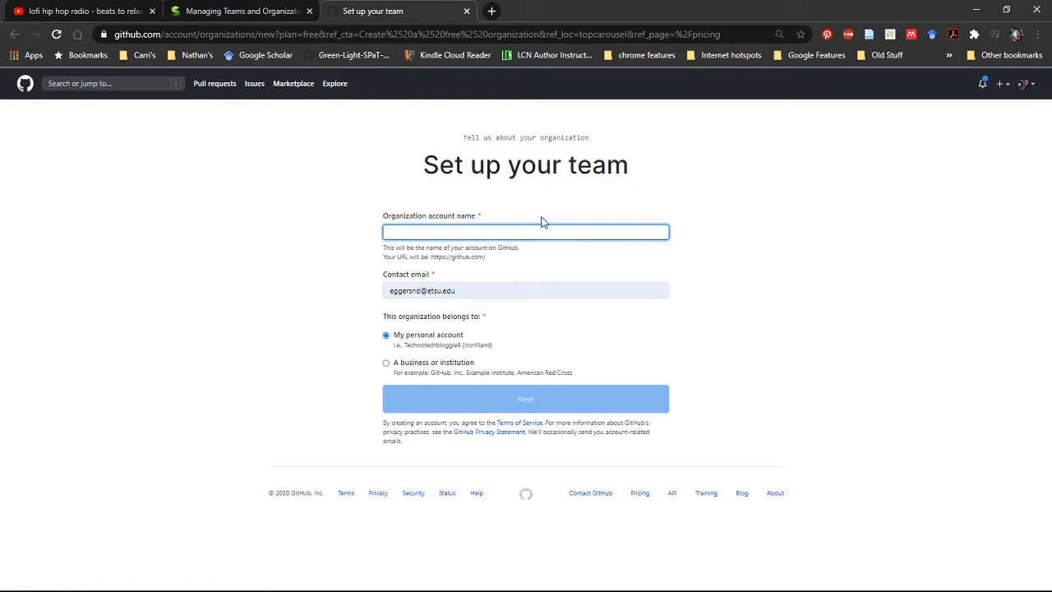
{"action": "type", "text": "AdeptTestBridge"}
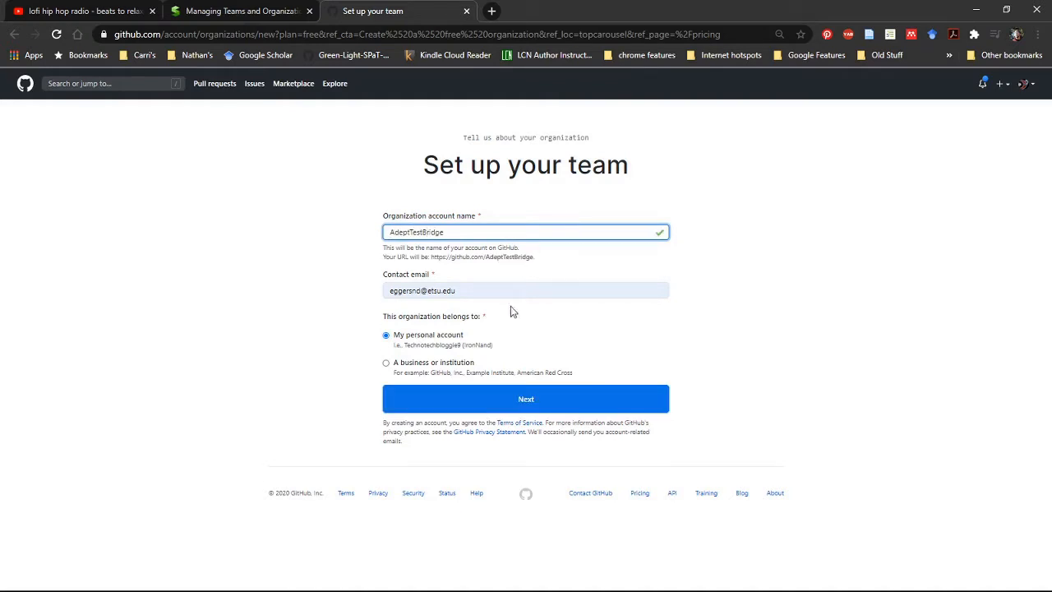
{"action": "left_click", "coordinate": [1006, 377]}
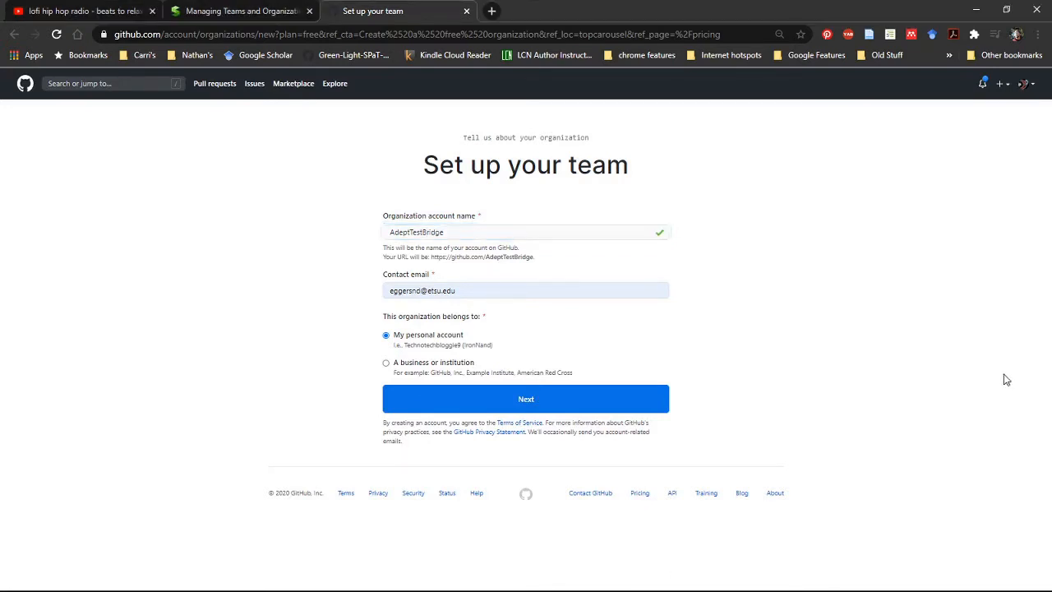
{"action": "left_click", "coordinate": [595, 403]}
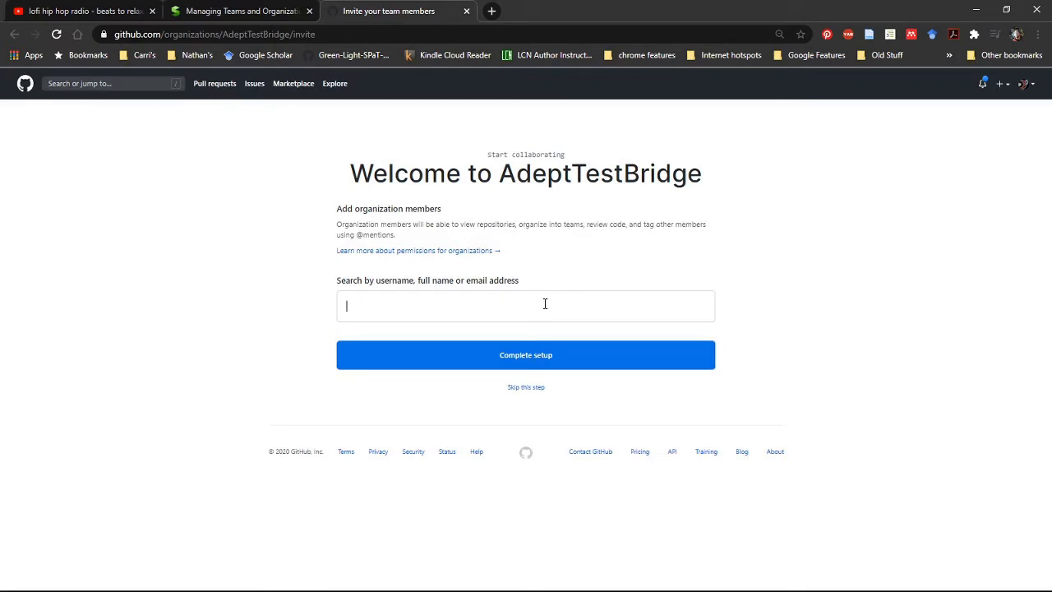
- Search a user by username and queue them as invitee, then switch to the Stackify article
{"action": "type", "text": "Iron"}
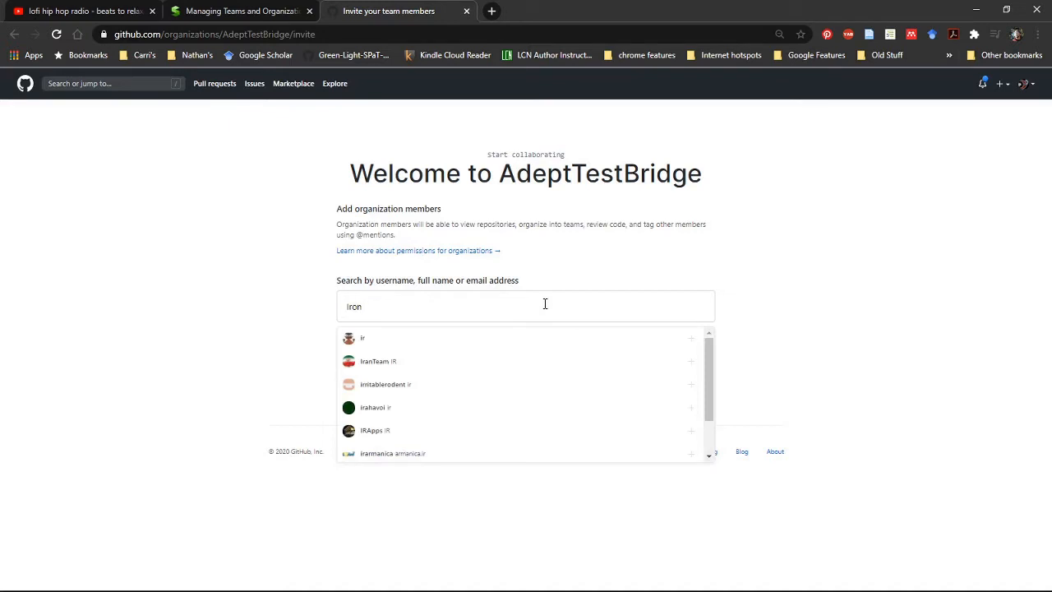
{"action": "type", "text": "Nand"}
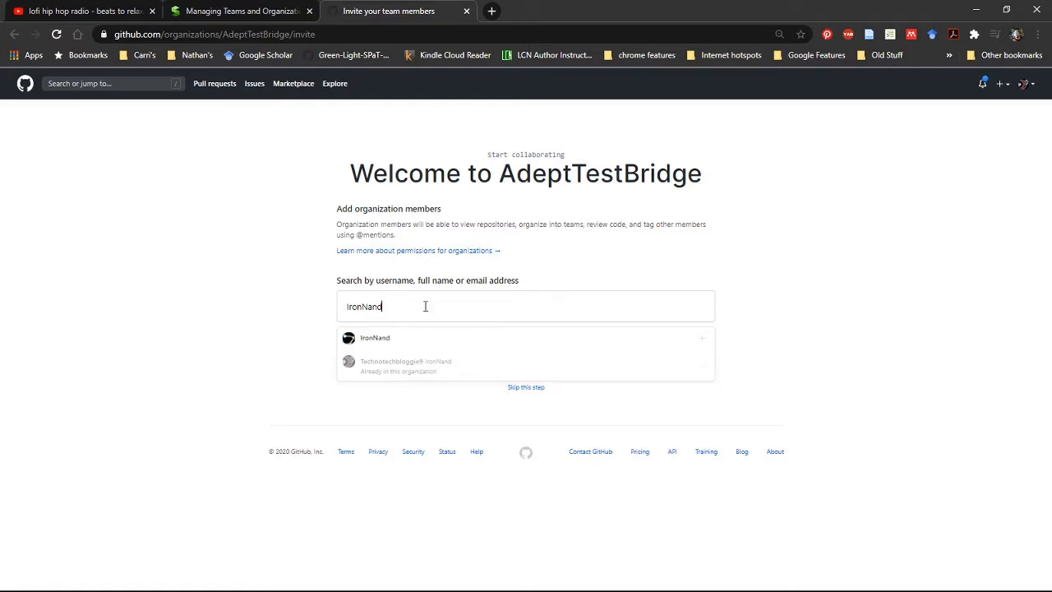
{"action": "left_click_drag", "start_coordinate": [425, 306], "coordinate": [289, 312]}
{"action": "key", "text": "BackSpace"}
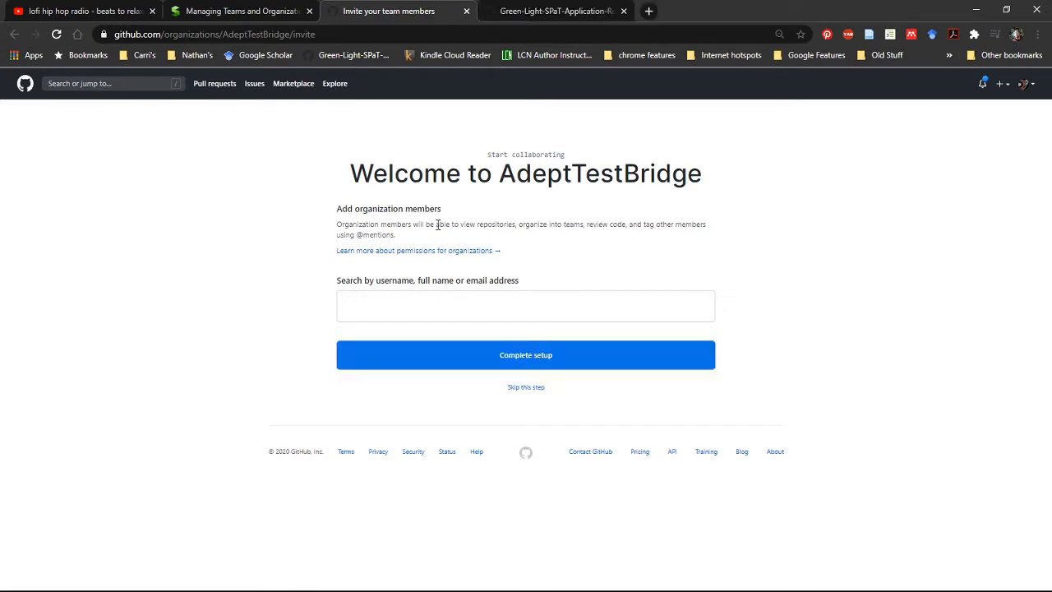
{"action": "type", "text": "spano"}
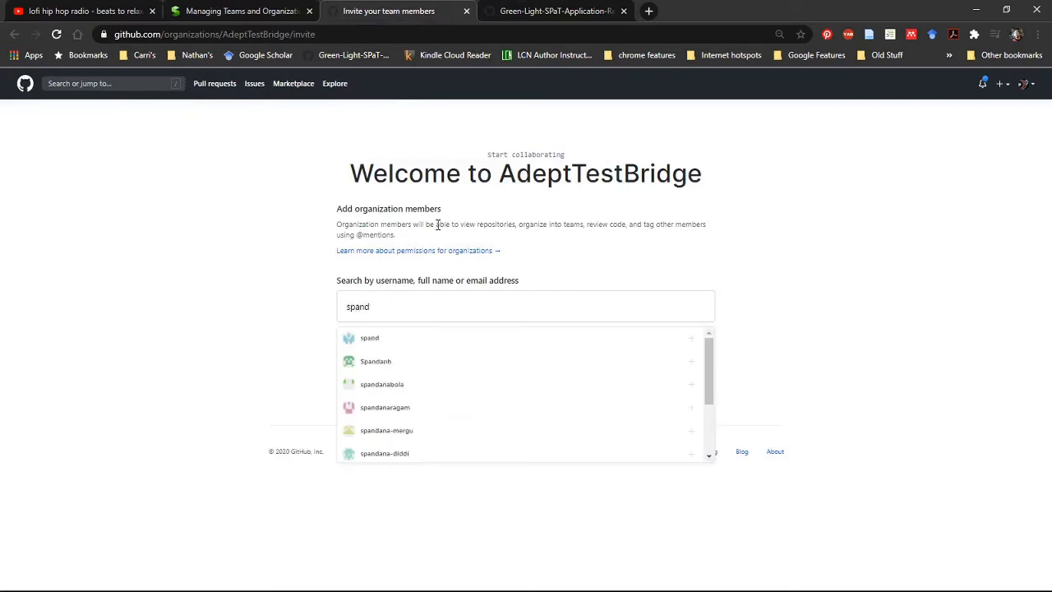
{"action": "type", "text": "lerle"}
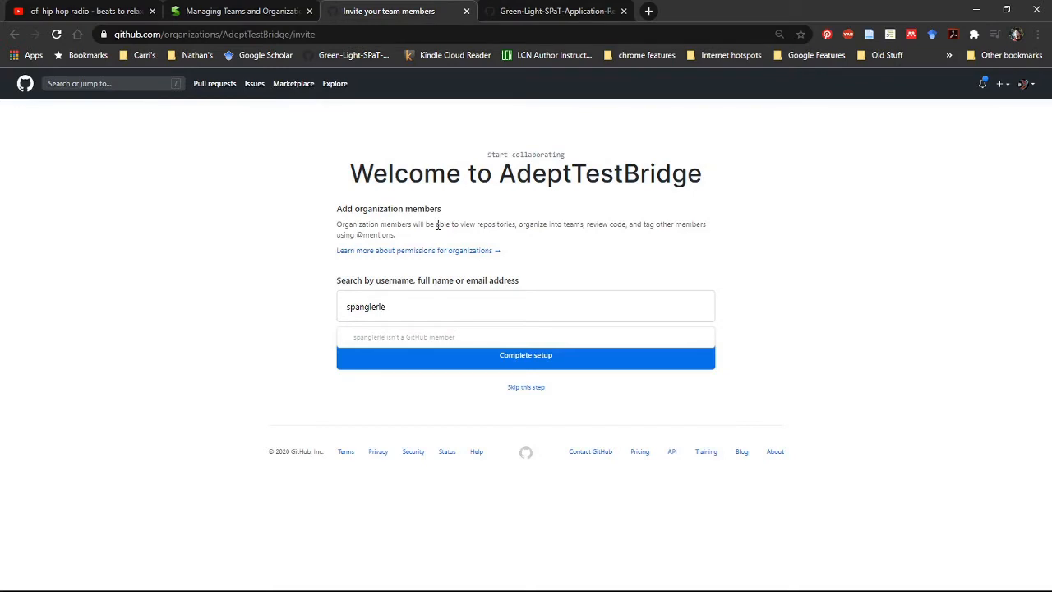
{"action": "key", "text": "BackSpace"}
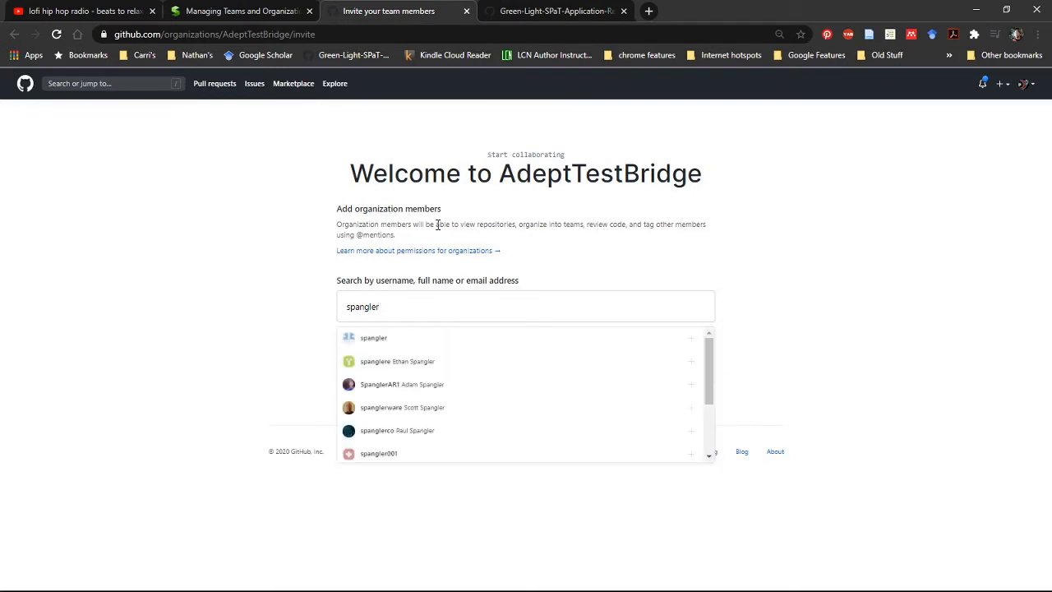
{"action": "left_click", "coordinate": [419, 364]}
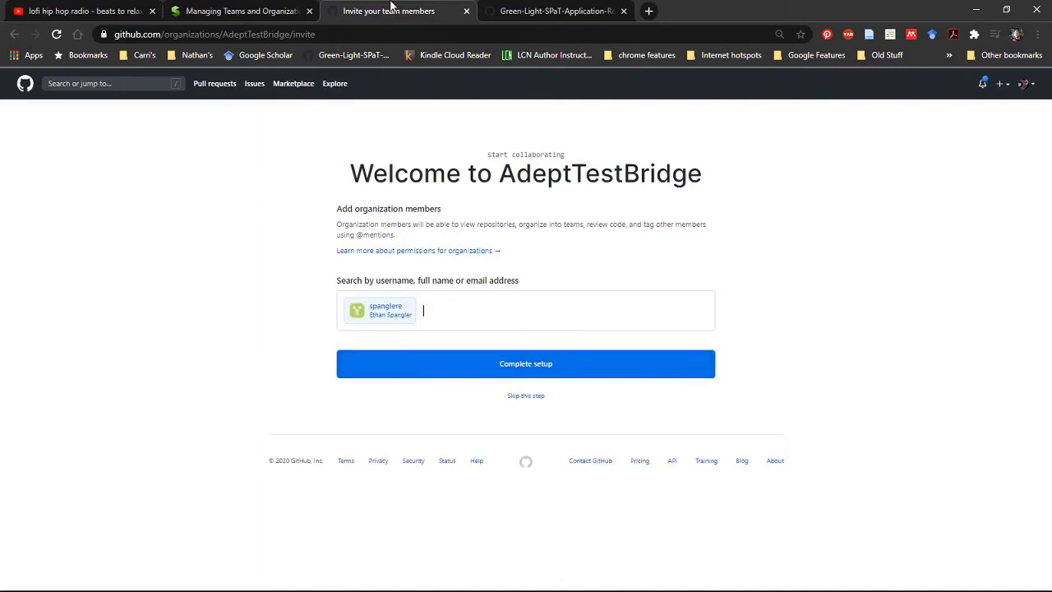
{"action": "left_click", "coordinate": [264, 12]}
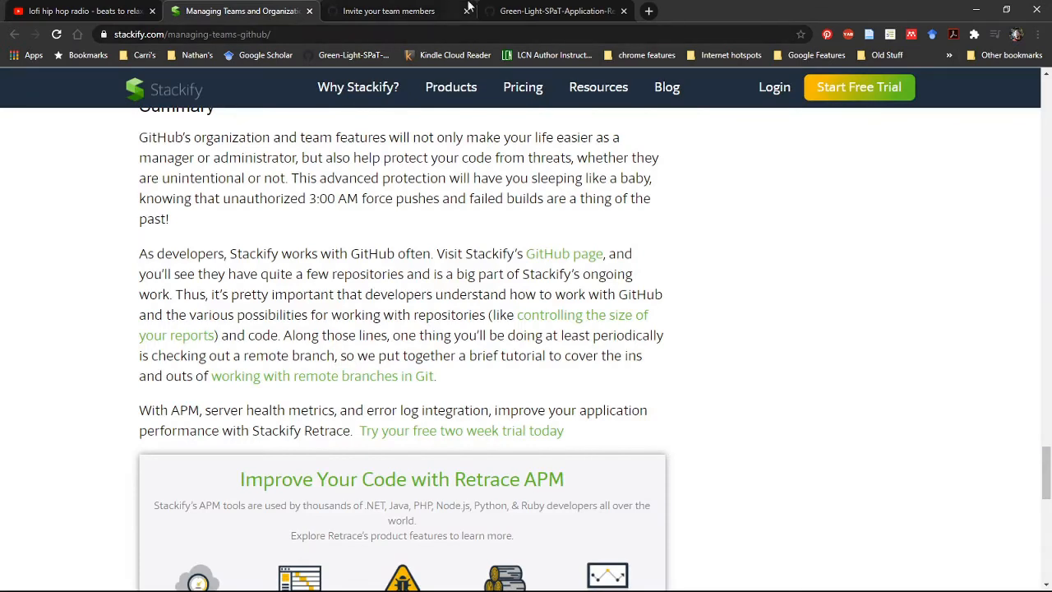
- Check the Green-Light-SPaT-Application-Research members, then return to the AdeptTestBridge invitation page
{"action": "left_click", "coordinate": [518, 8]}
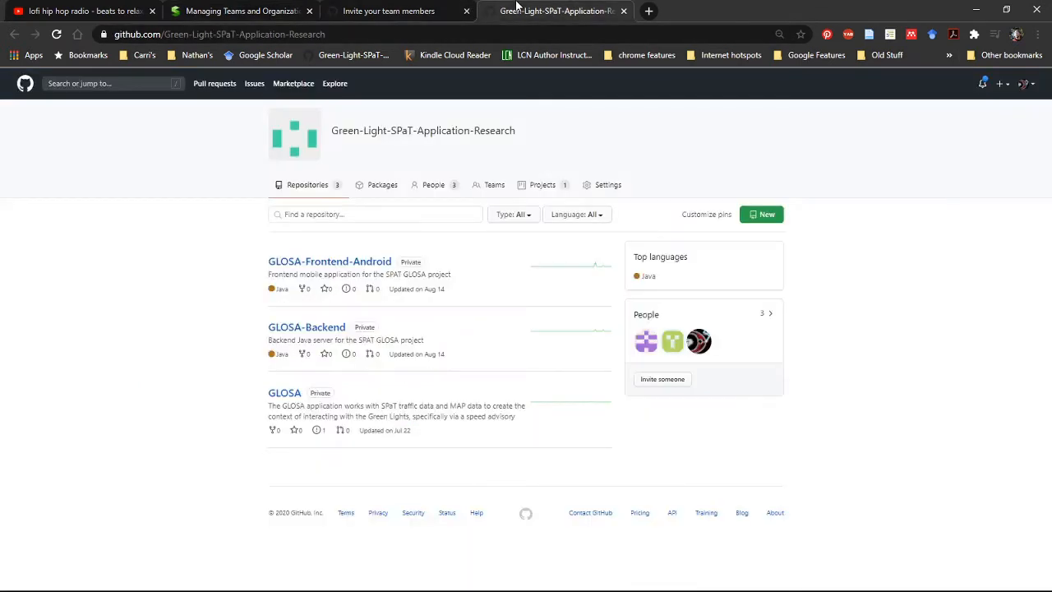
{"action": "left_click", "coordinate": [421, 12]}
{"action": "left_click", "coordinate": [518, 10]}
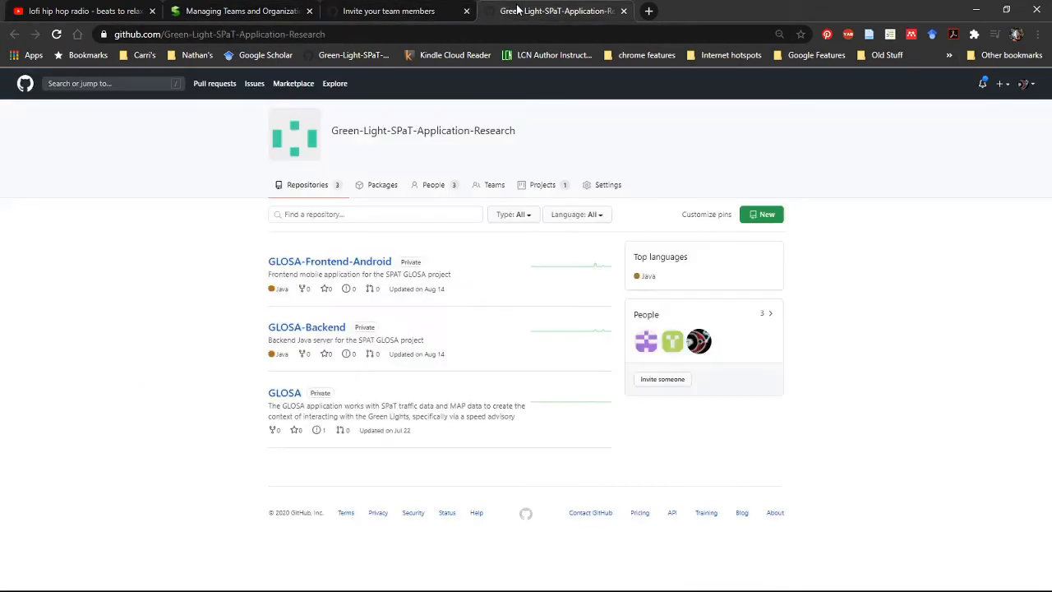
{"action": "mouse_move", "coordinate": [678, 350]}
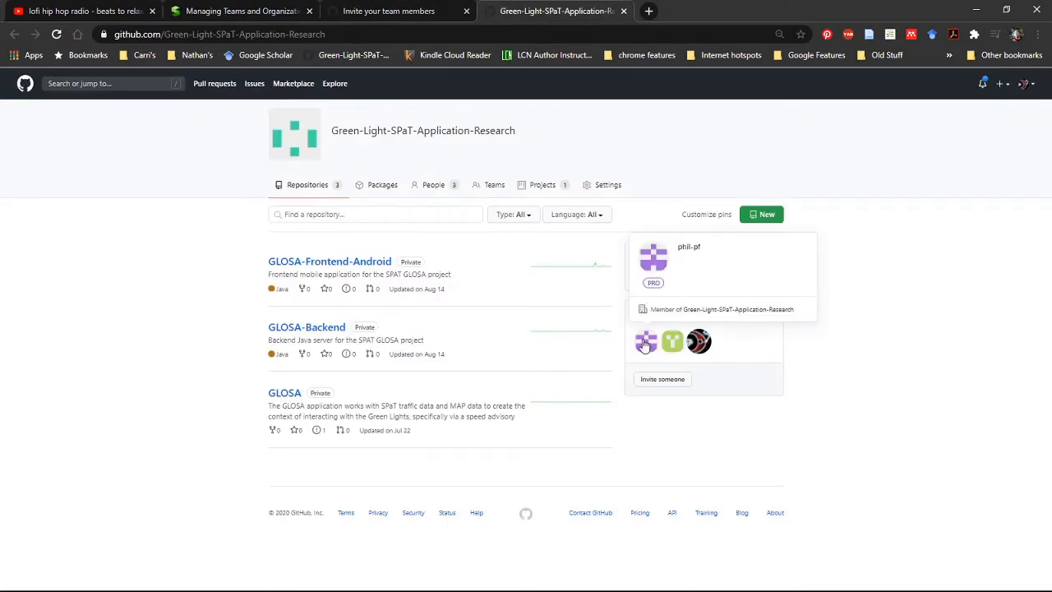
{"action": "left_click", "coordinate": [395, 8]}
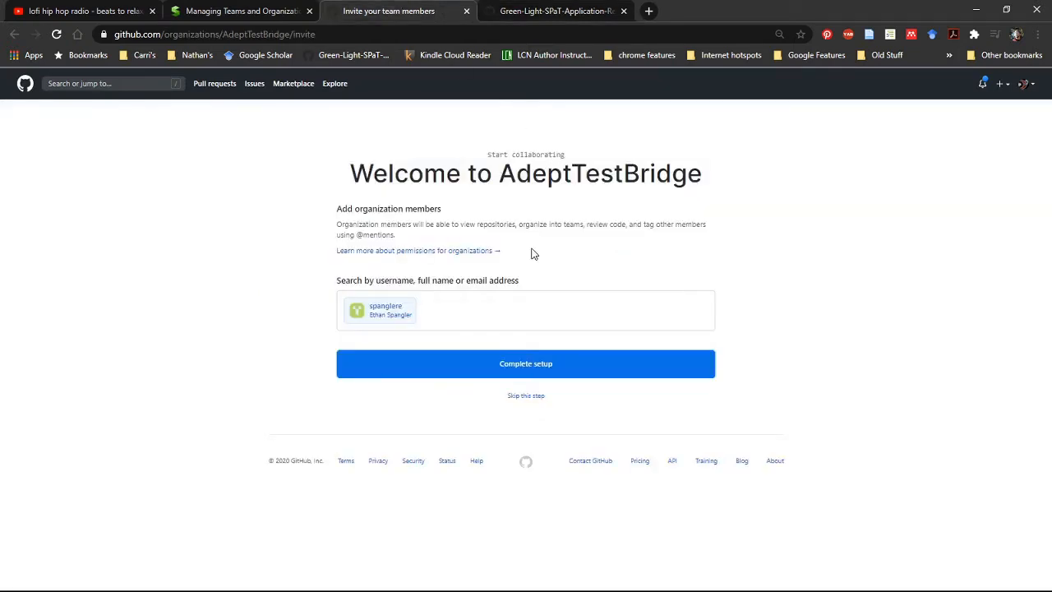
- Queue a second user as invitee by username, then open the organization permissions guide
{"action": "type", "text": "phil"}
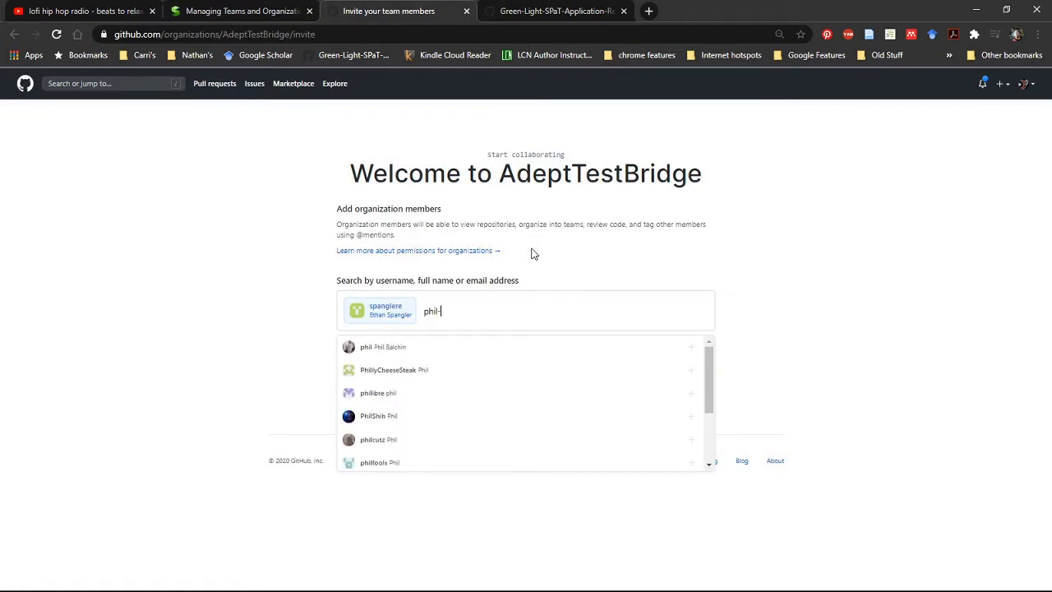
{"action": "type", "text": "-pf"}
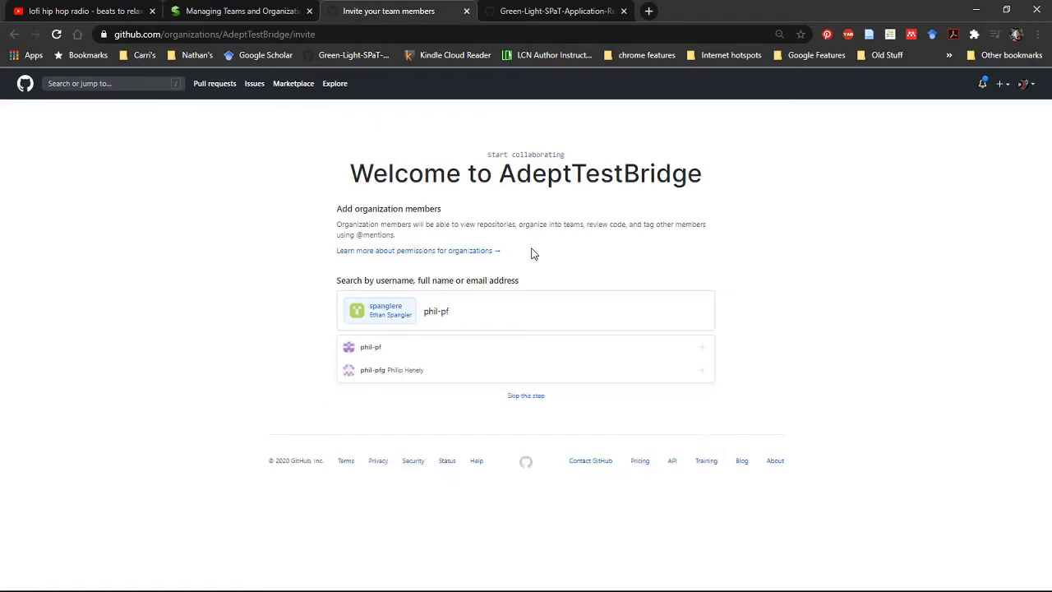
{"action": "left_click", "coordinate": [379, 352]}
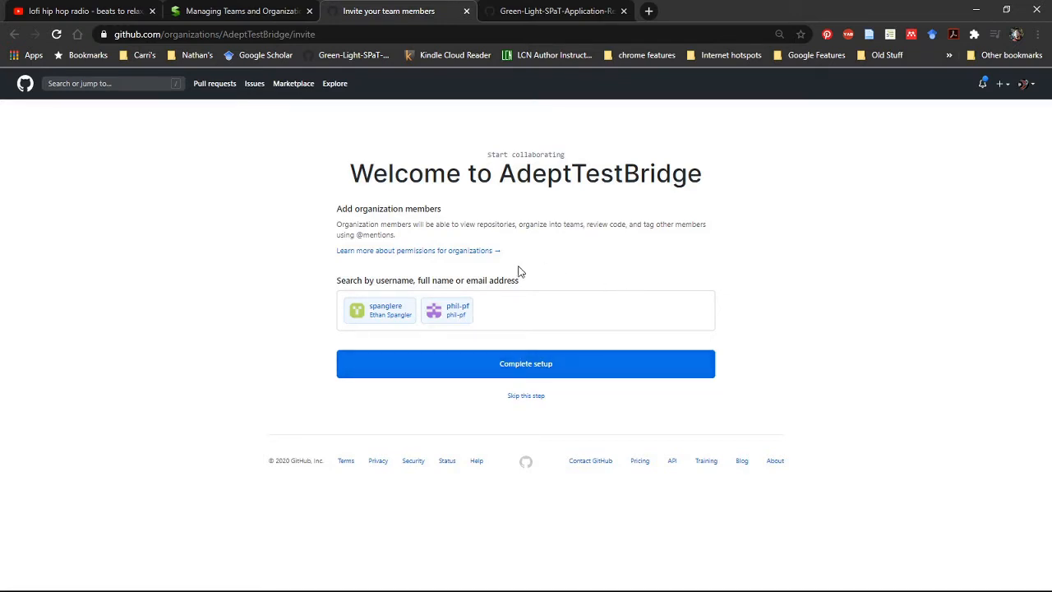
{"action": "left_click", "coordinate": [478, 254]}
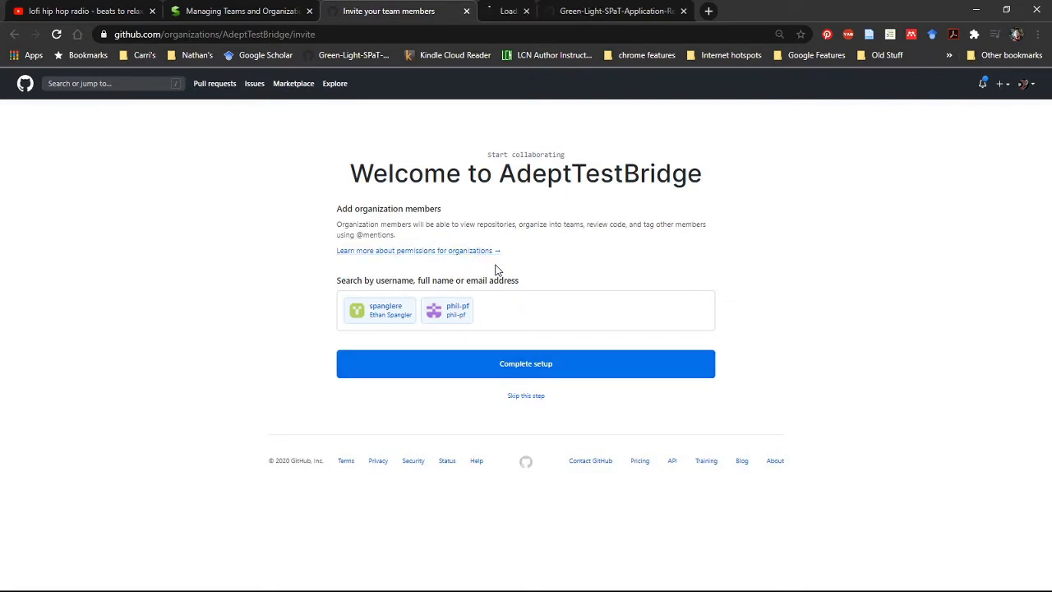
{"action": "left_click", "coordinate": [536, 11]}
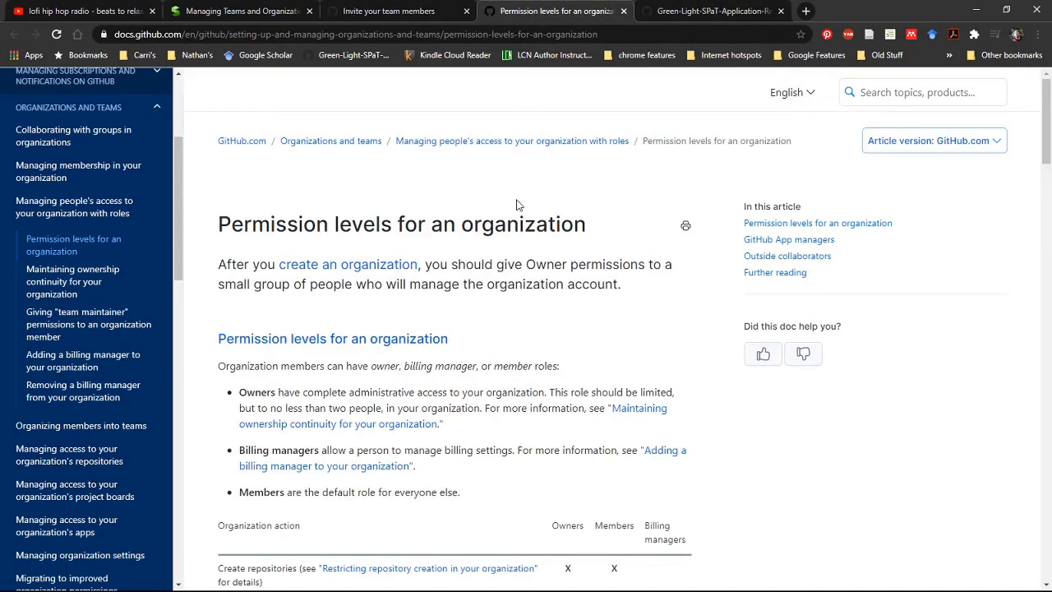
{"action": "scroll", "coordinate": [517, 205], "scroll_direction": "down", "scroll_amount": 3}
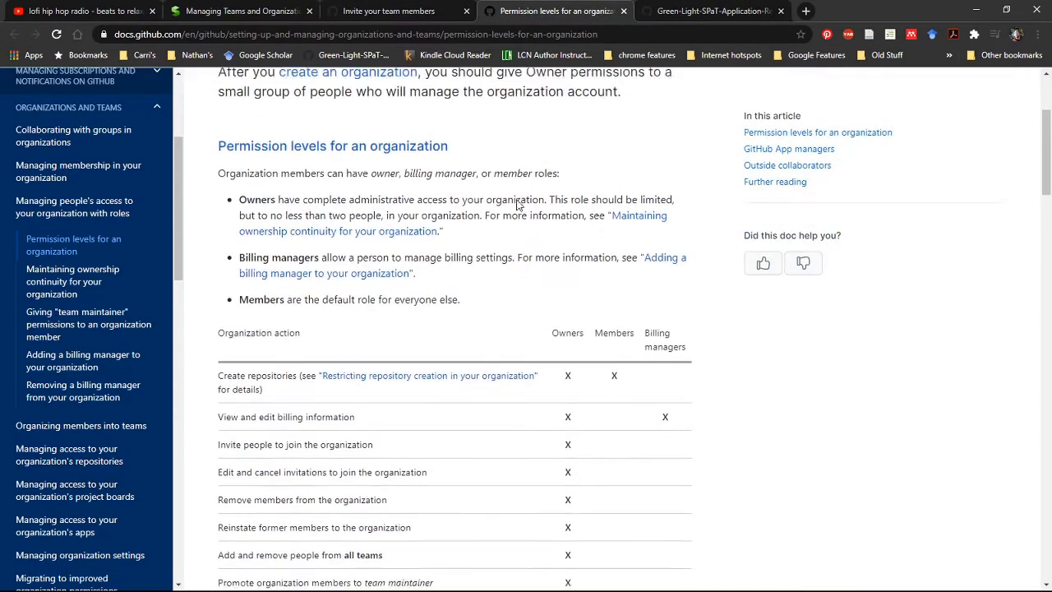
{"action": "scroll", "coordinate": [517, 205], "scroll_direction": "up", "scroll_amount": 2}
{"action": "scroll", "coordinate": [517, 204], "scroll_direction": "down", "scroll_amount": 2}
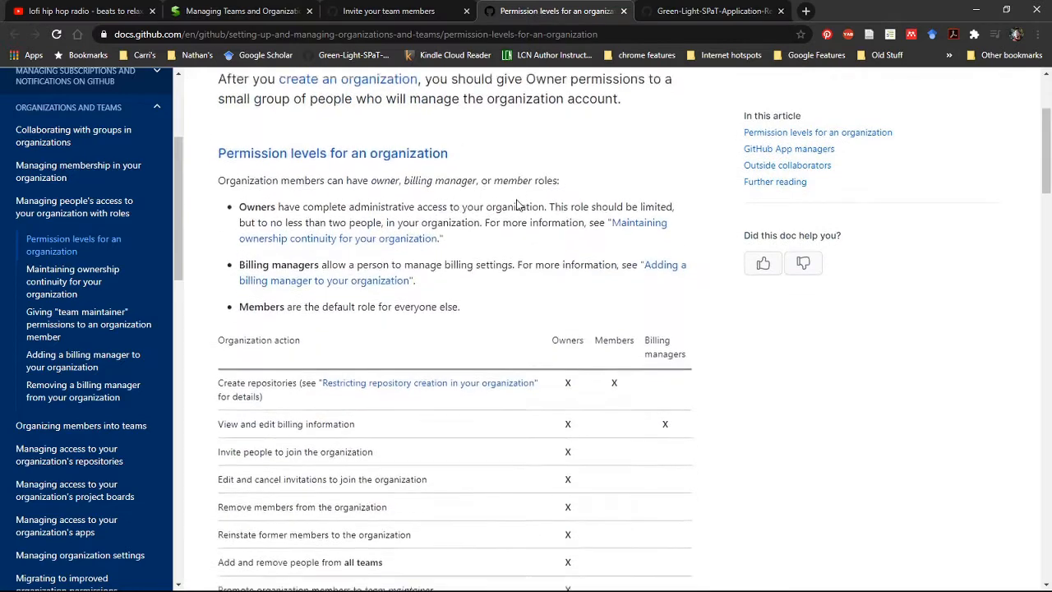
{"action": "scroll", "coordinate": [517, 205], "scroll_direction": "down", "scroll_amount": 1}
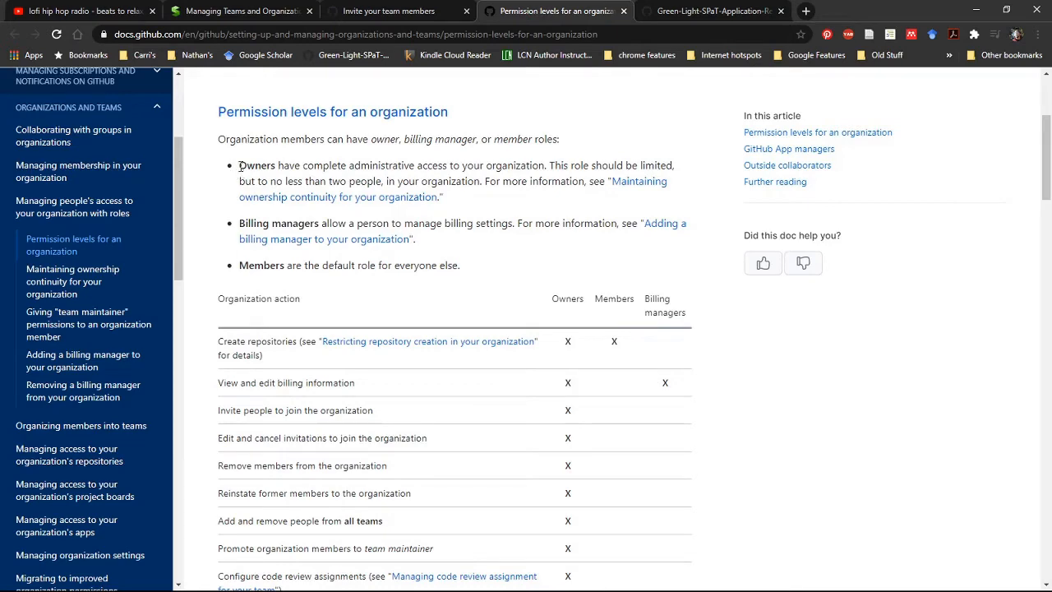
{"action": "left_click_drag", "start_coordinate": [239, 167], "coordinate": [545, 169]}
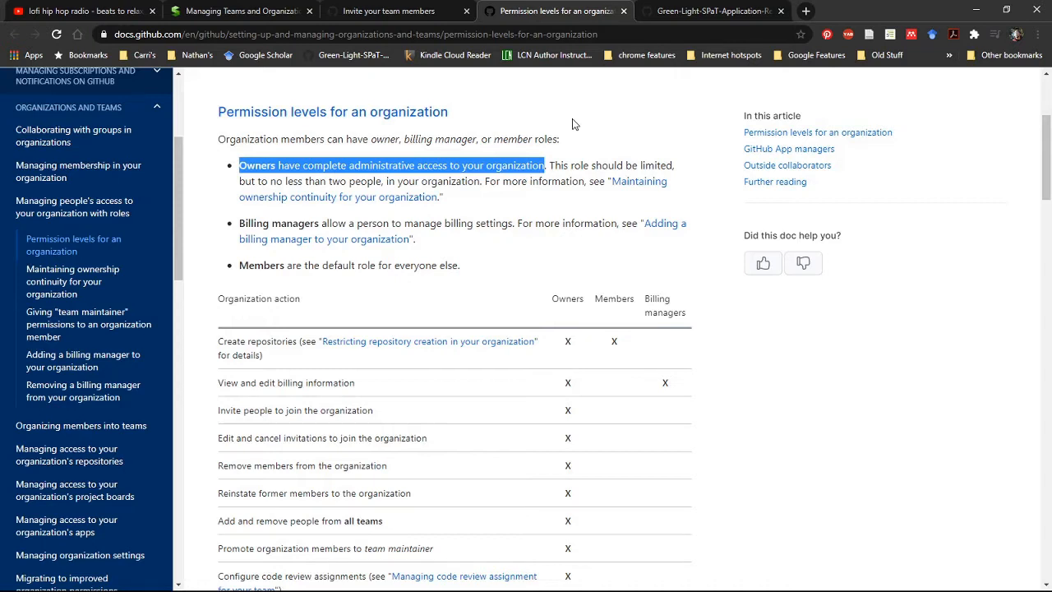
{"action": "scroll", "coordinate": [573, 124], "scroll_direction": "down", "scroll_amount": 3}
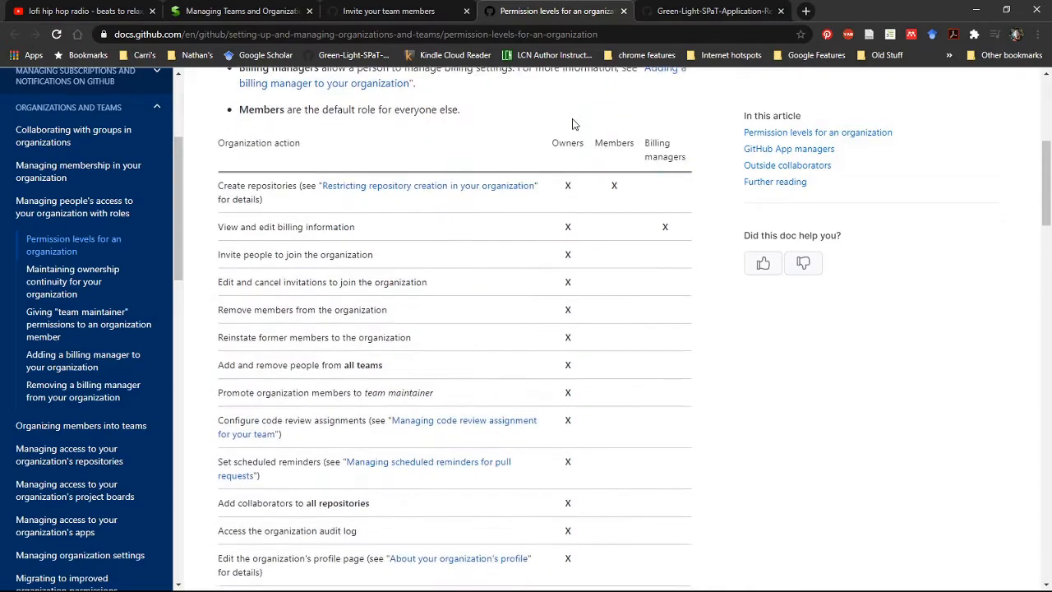
{"action": "scroll", "coordinate": [573, 124], "scroll_direction": "down", "scroll_amount": 3}
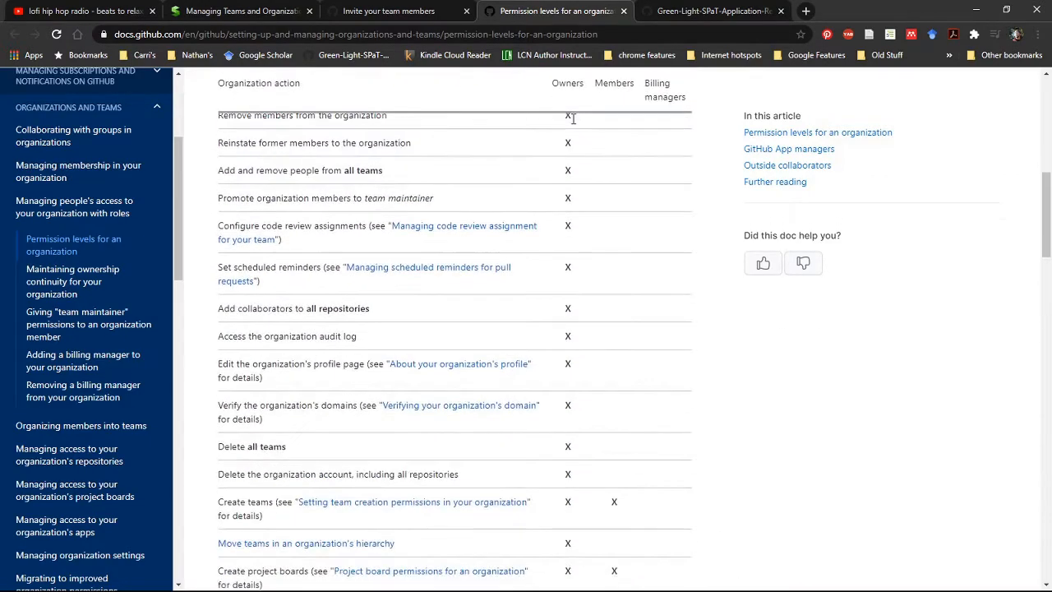
{"action": "scroll", "coordinate": [574, 124], "scroll_direction": "down", "scroll_amount": 9}
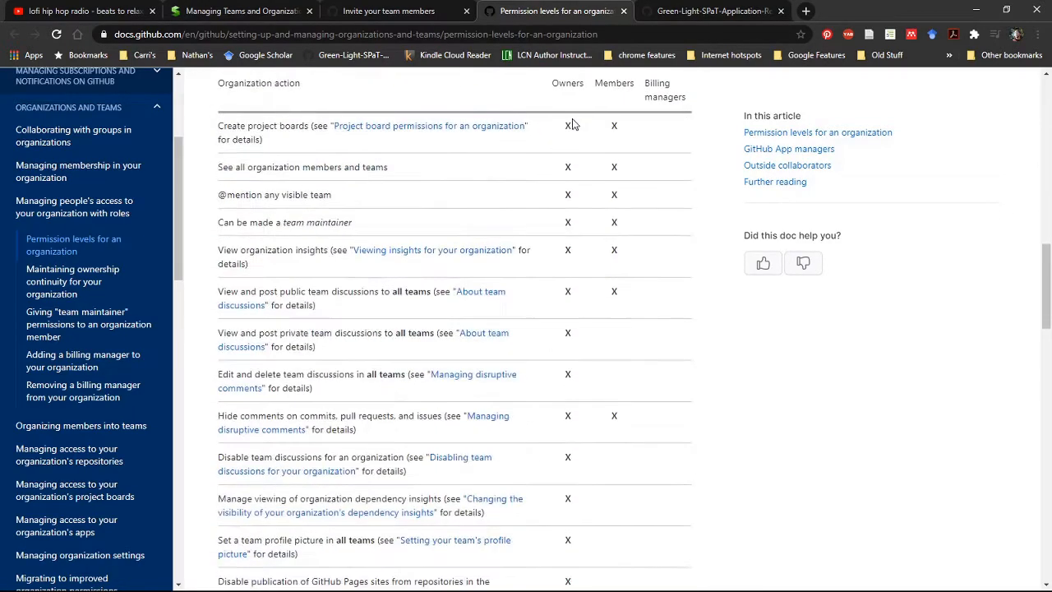
{"action": "scroll", "coordinate": [574, 124], "scroll_direction": "down", "scroll_amount": 6}
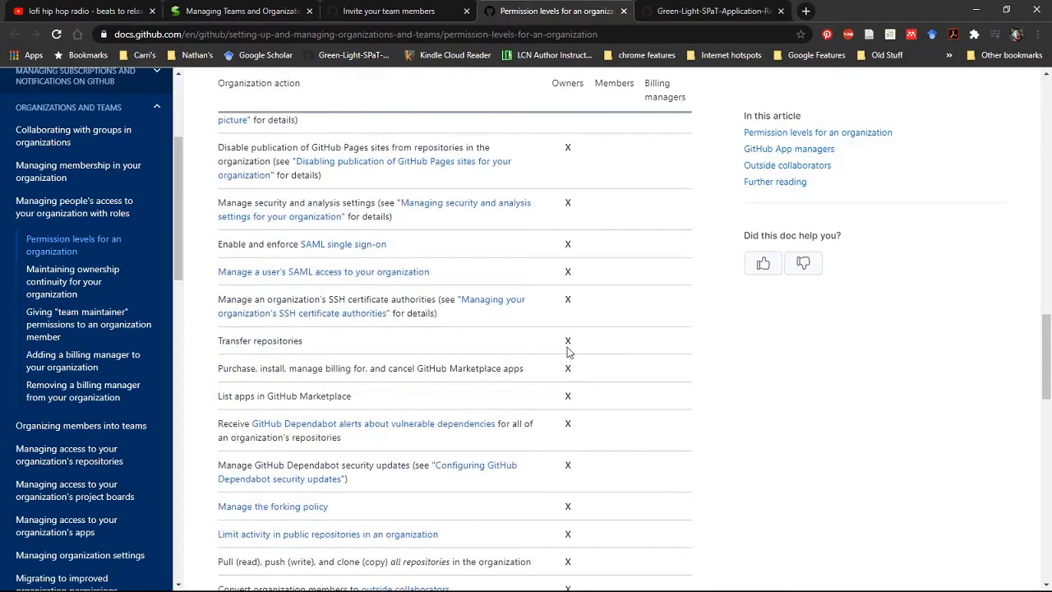
{"action": "scroll", "coordinate": [567, 353], "scroll_direction": "down", "scroll_amount": 6}
{"action": "scroll", "coordinate": [567, 353], "scroll_direction": "down", "scroll_amount": 3}
{"action": "scroll", "coordinate": [567, 354], "scroll_direction": "up", "scroll_amount": 14}
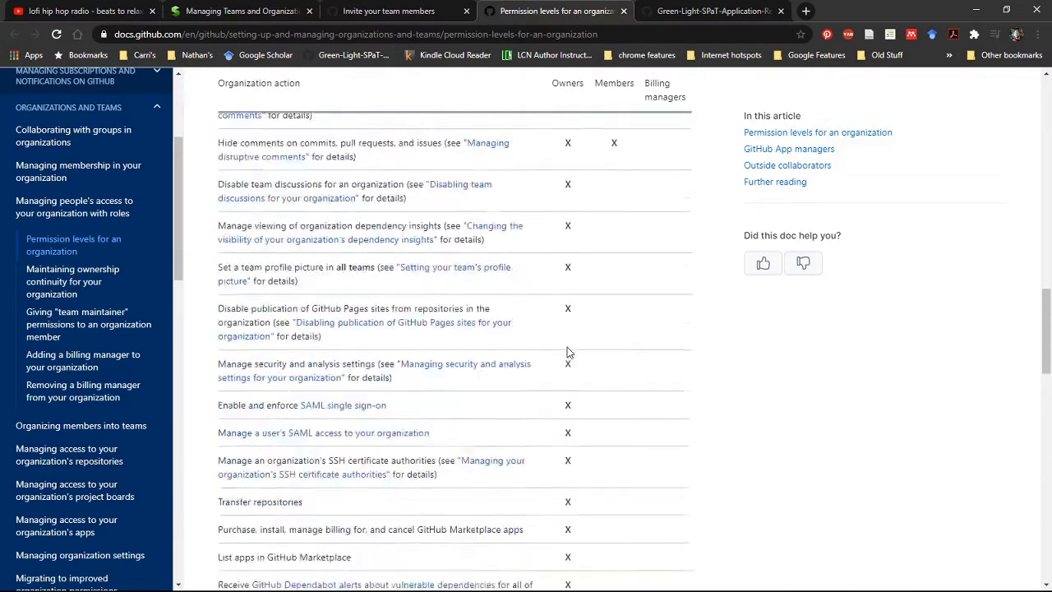
{"action": "scroll", "coordinate": [567, 353], "scroll_direction": "up", "scroll_amount": 9}
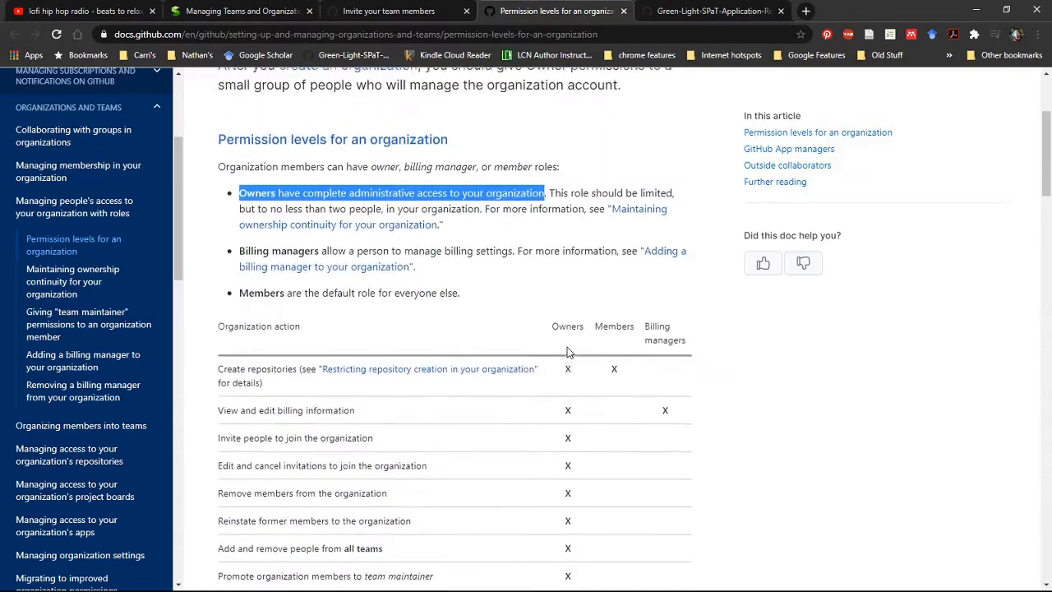
{"action": "scroll", "coordinate": [567, 354], "scroll_direction": "down", "scroll_amount": 1}
{"action": "scroll", "coordinate": [570, 351], "scroll_direction": "down", "scroll_amount": 3}
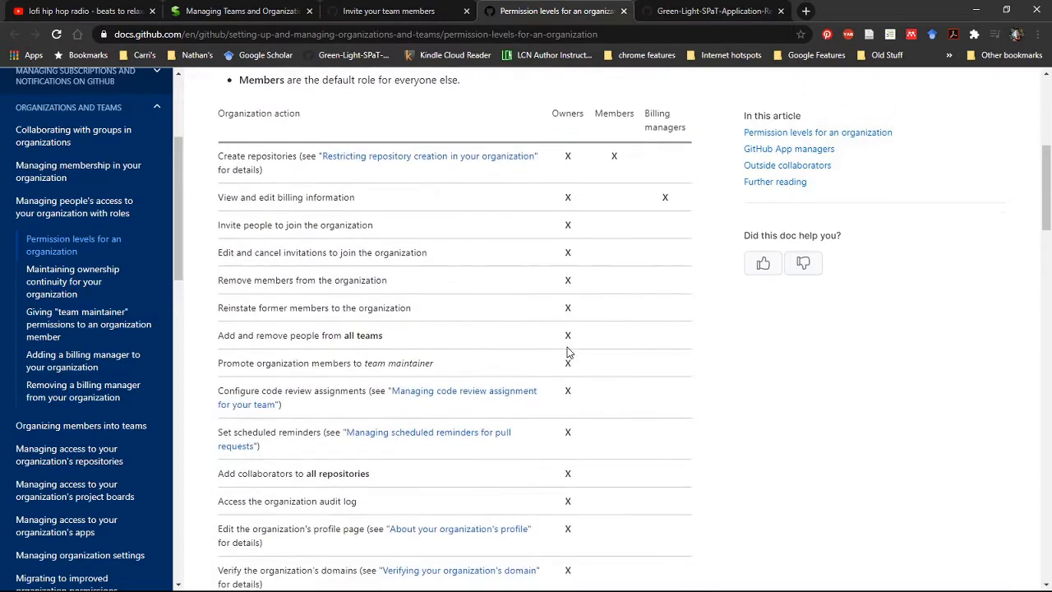
{"action": "scroll", "coordinate": [568, 352], "scroll_direction": "down", "scroll_amount": 2}
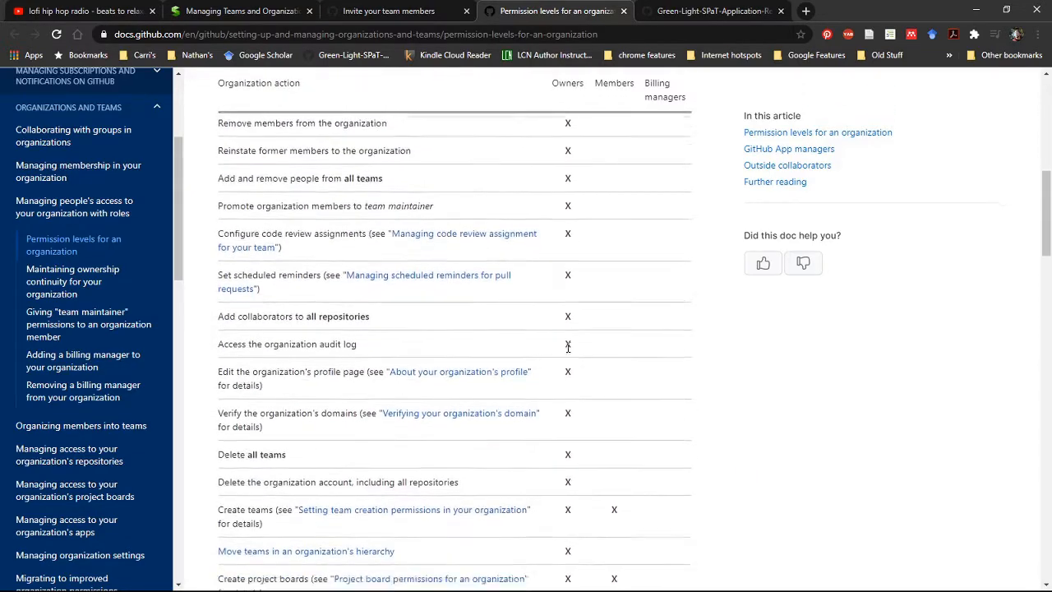
{"action": "scroll", "coordinate": [567, 347], "scroll_direction": "down", "scroll_amount": 3}
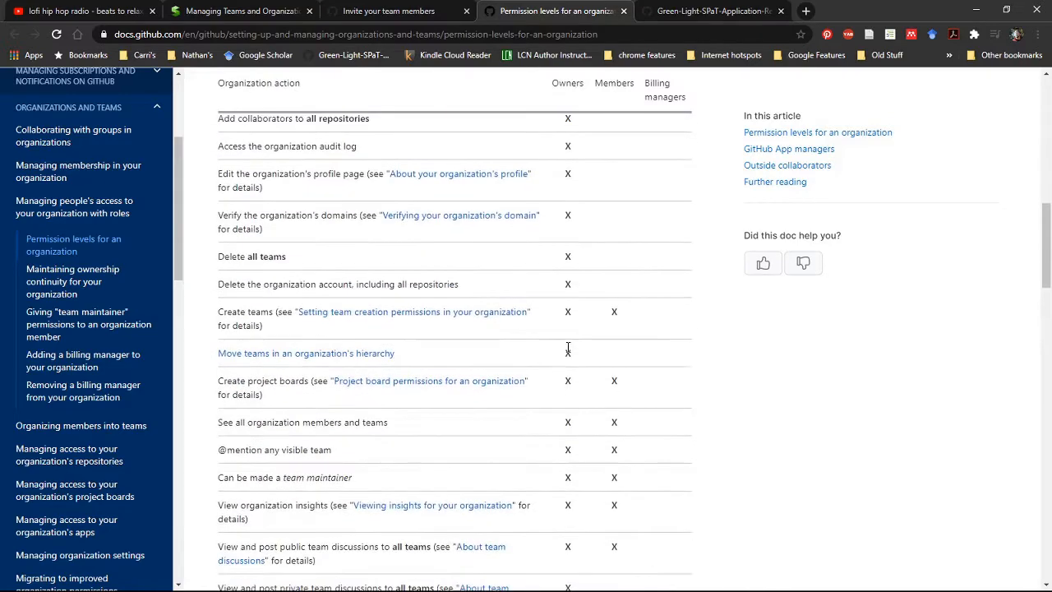
{"action": "scroll", "coordinate": [567, 347], "scroll_direction": "down", "scroll_amount": 2}
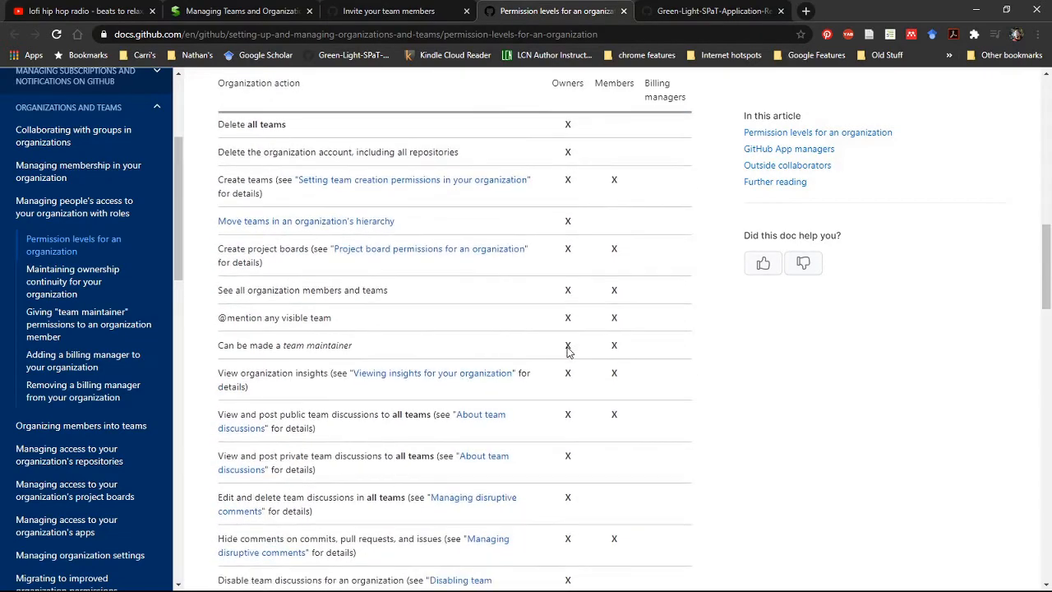
{"action": "scroll", "coordinate": [567, 347], "scroll_direction": "down", "scroll_amount": 2}
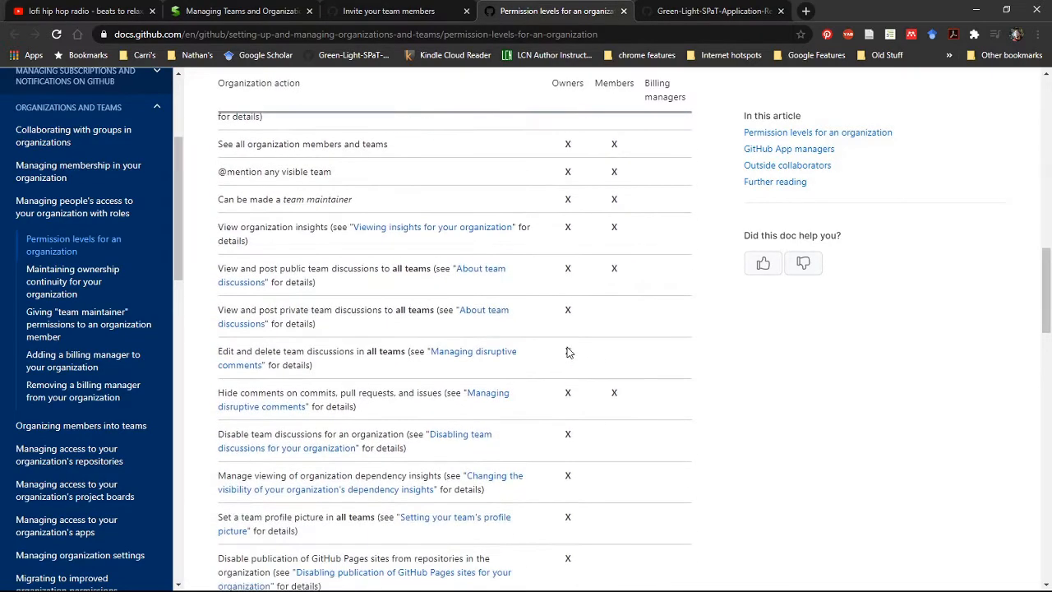
{"action": "scroll", "coordinate": [567, 354], "scroll_direction": "down", "scroll_amount": 2}
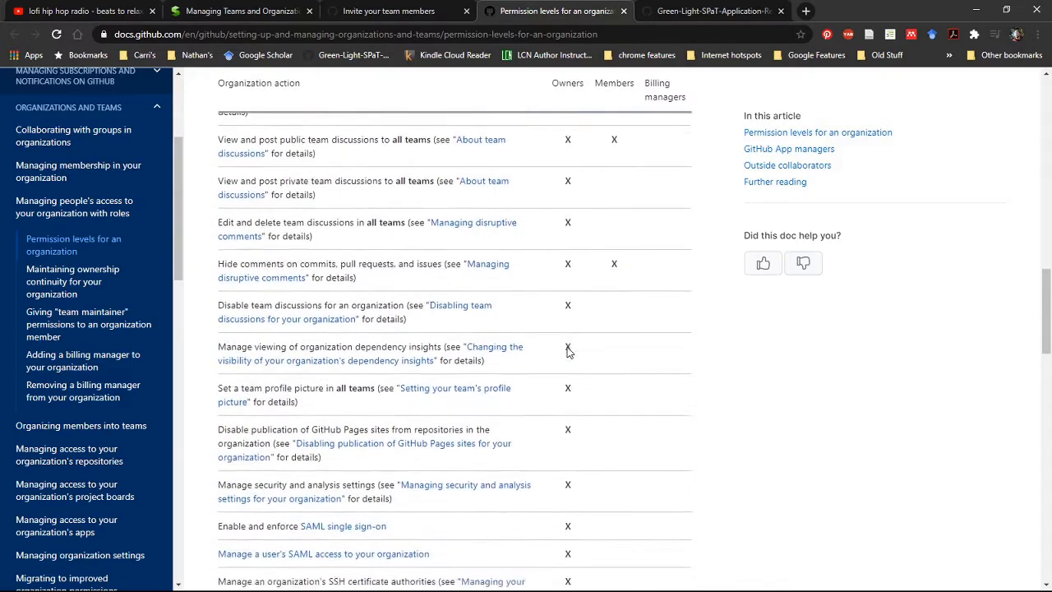
{"action": "scroll", "coordinate": [567, 352], "scroll_direction": "down", "scroll_amount": 2}
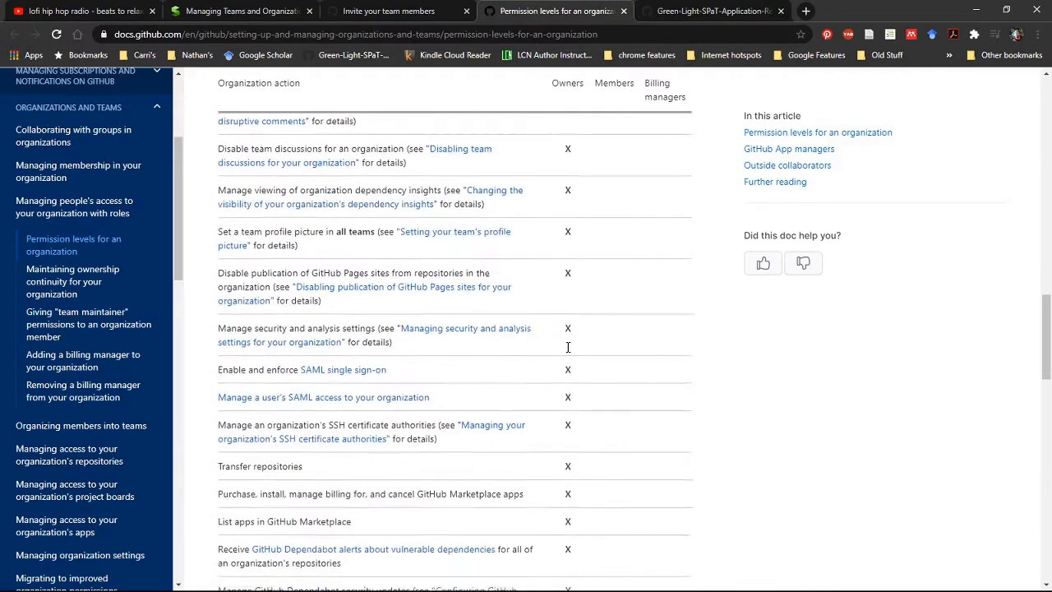
{"action": "scroll", "coordinate": [568, 349], "scroll_direction": "down", "scroll_amount": 3}
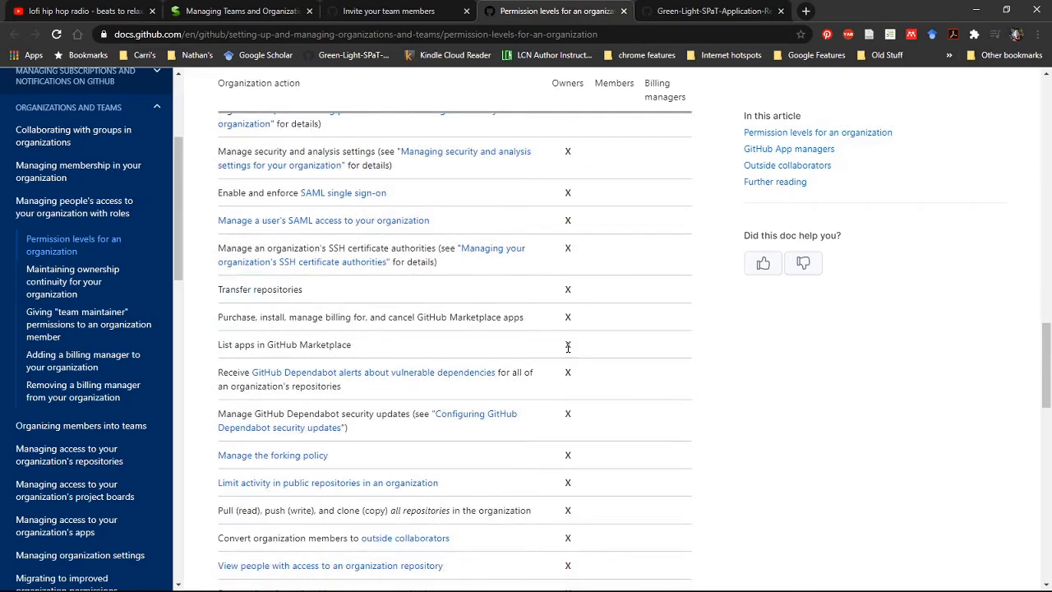
{"action": "scroll", "coordinate": [567, 347], "scroll_direction": "down", "scroll_amount": 2}
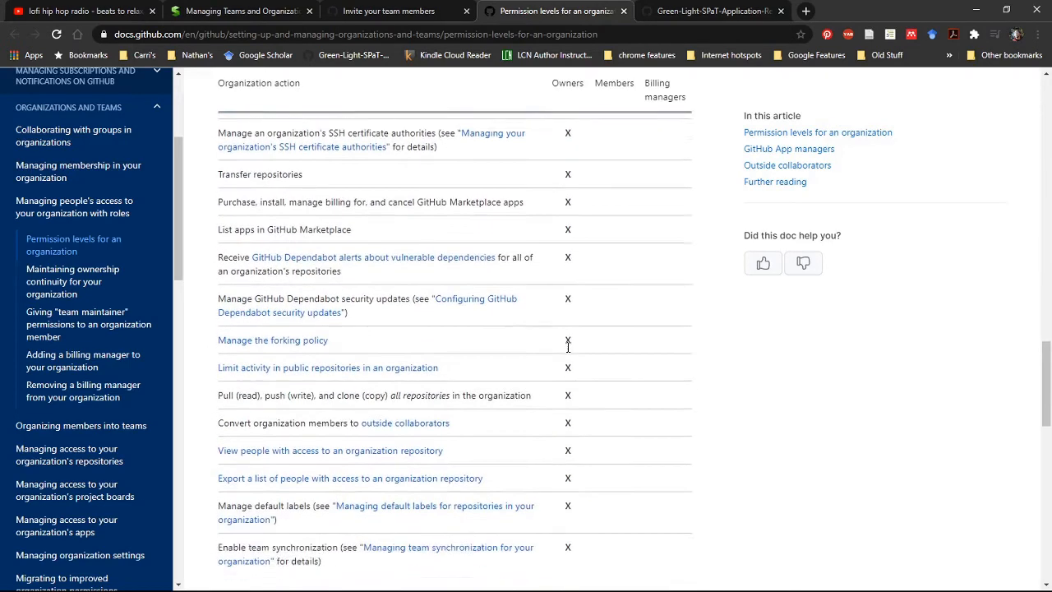
{"action": "scroll", "coordinate": [567, 347], "scroll_direction": "down", "scroll_amount": 1}
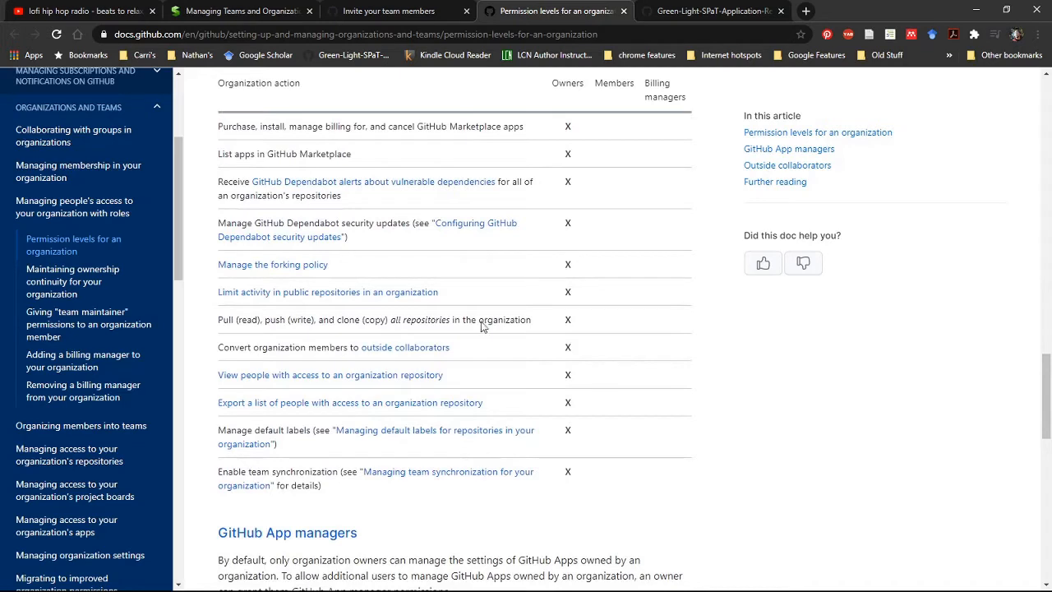
{"action": "left_click_drag", "start_coordinate": [586, 271], "coordinate": [496, 251]}
{"action": "left_click", "coordinate": [495, 251]}
{"action": "left_click_drag", "start_coordinate": [595, 329], "coordinate": [446, 333]}
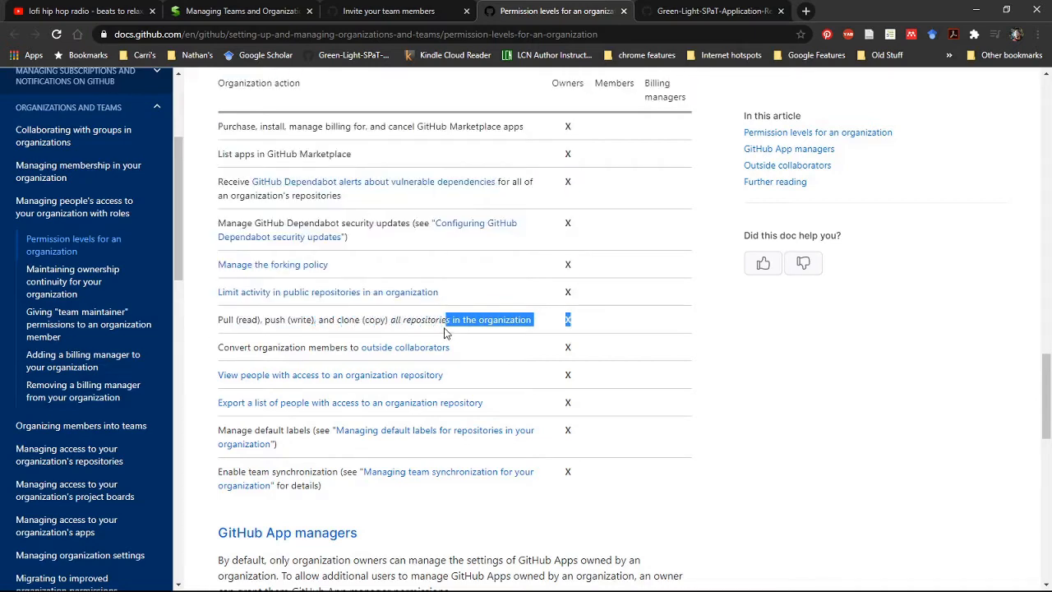
{"action": "left_click", "coordinate": [540, 317]}
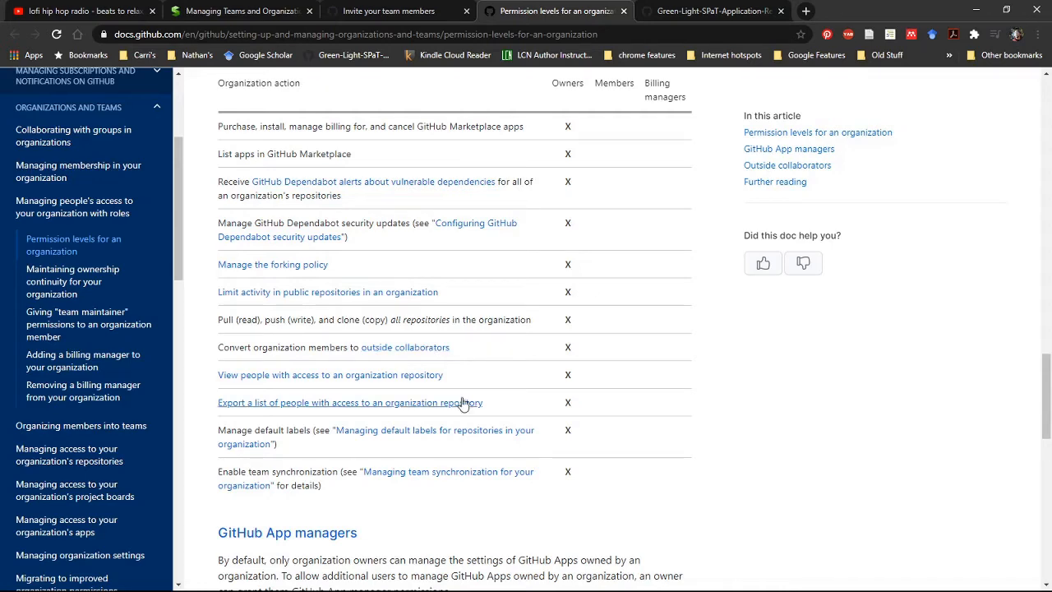
{"action": "scroll", "coordinate": [463, 397], "scroll_direction": "up", "scroll_amount": 4}
{"action": "scroll", "coordinate": [463, 398], "scroll_direction": "down", "scroll_amount": 5}
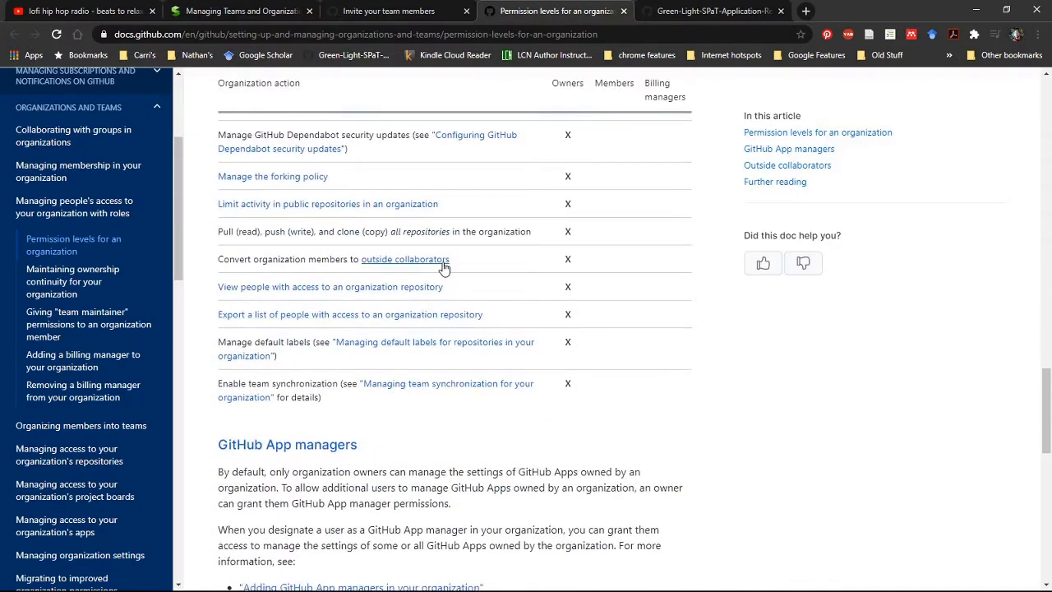
{"action": "left_click", "coordinate": [442, 261]}
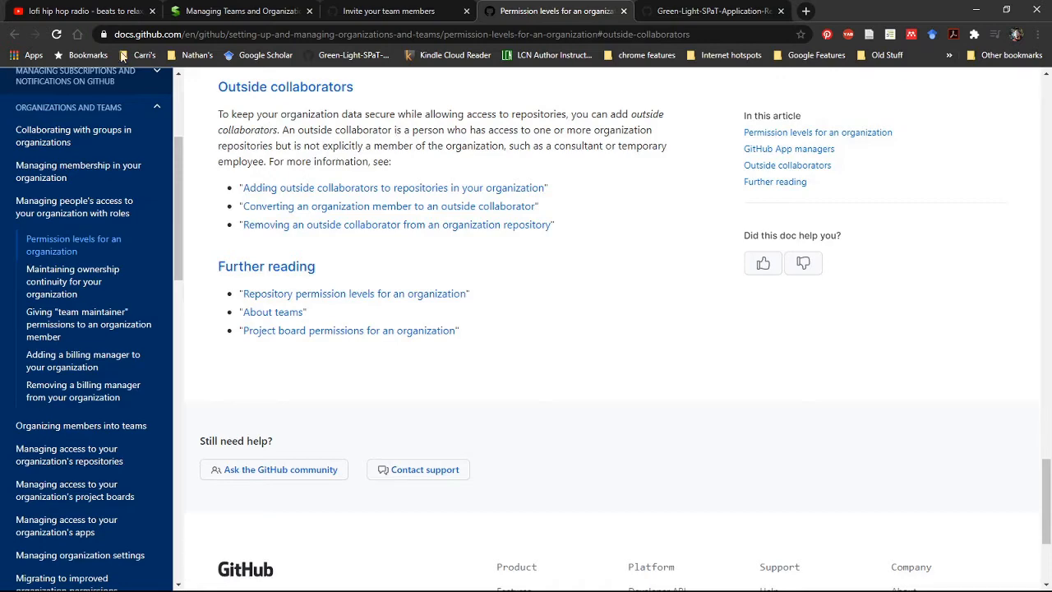
{"action": "left_click", "coordinate": [16, 36]}
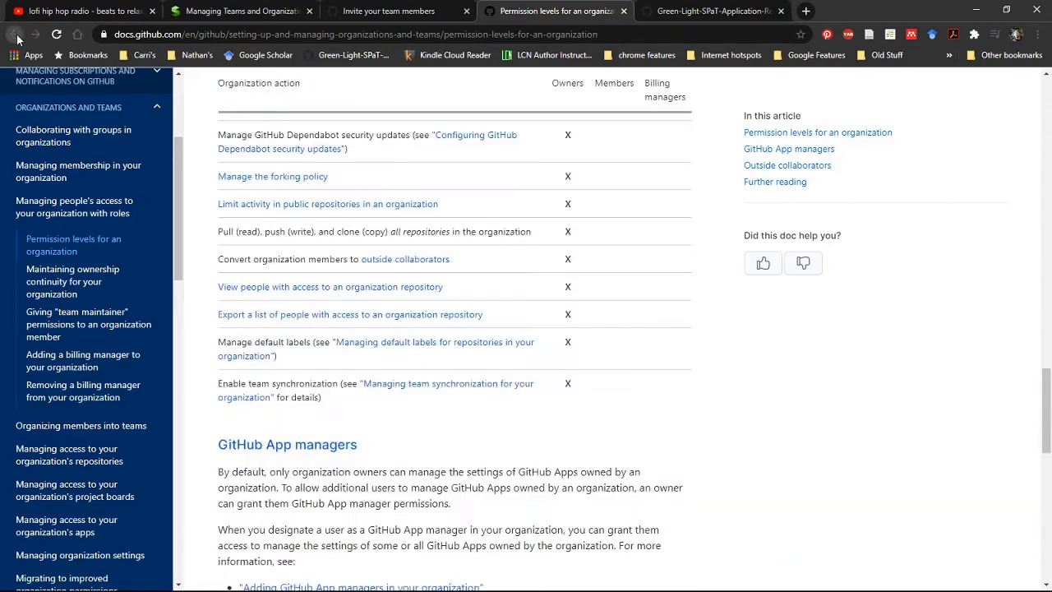
{"action": "left_click", "coordinate": [354, 10]}
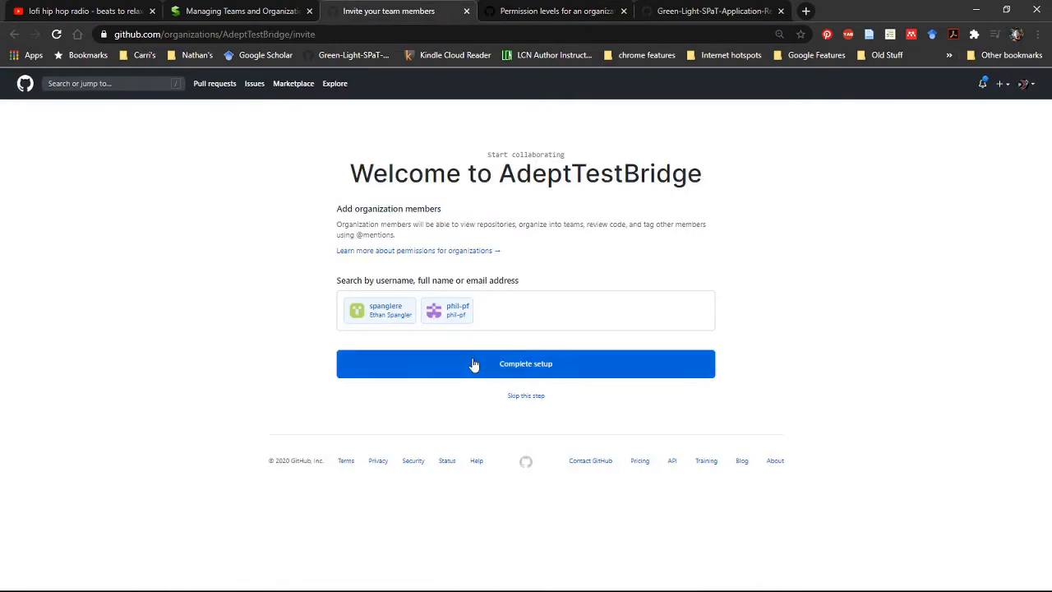
- Complete the organization setup, confirming with the saved account password
{"action": "left_click", "coordinate": [515, 372]}
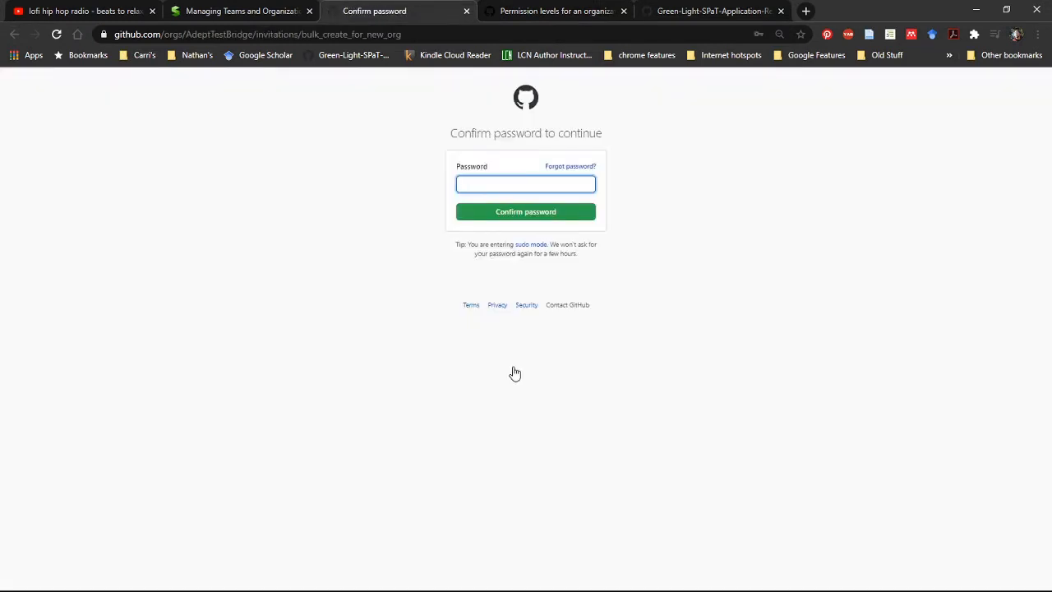
{"action": "left_click", "coordinate": [547, 184]}
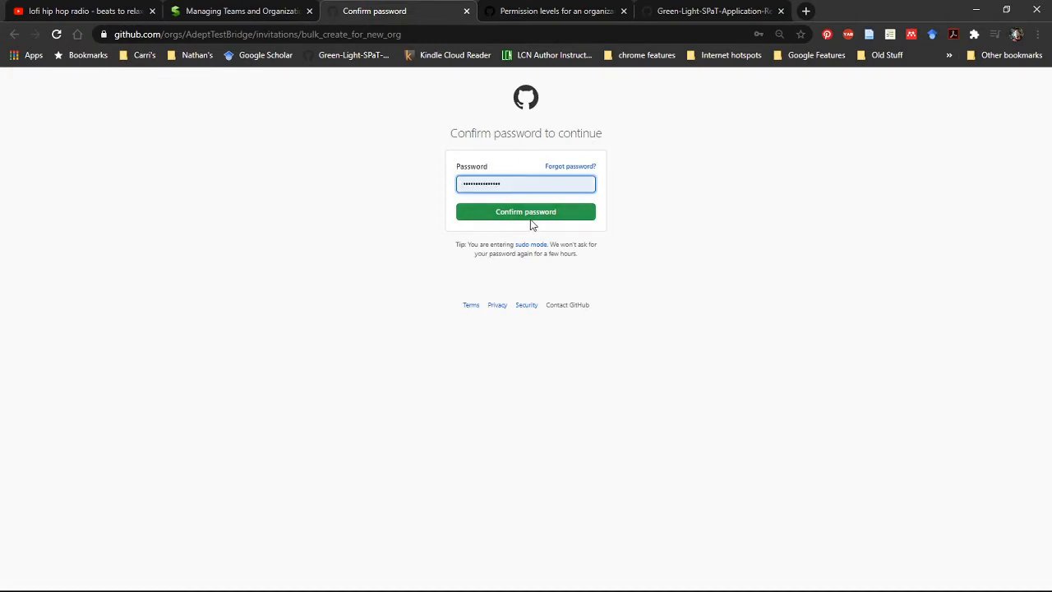
{"action": "left_click", "coordinate": [531, 221]}
{"action": "left_click", "coordinate": [552, 216]}
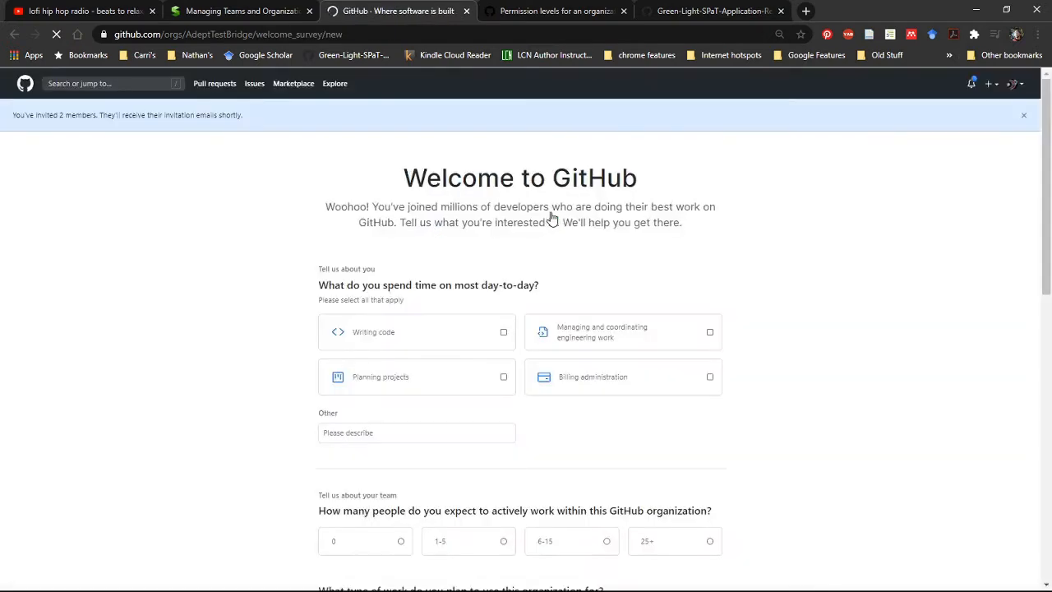
- Tick all four day-to-day activities, enter Student under Other, and choose team size 1-5
{"action": "scroll", "coordinate": [530, 369], "scroll_direction": "down", "scroll_amount": 4}
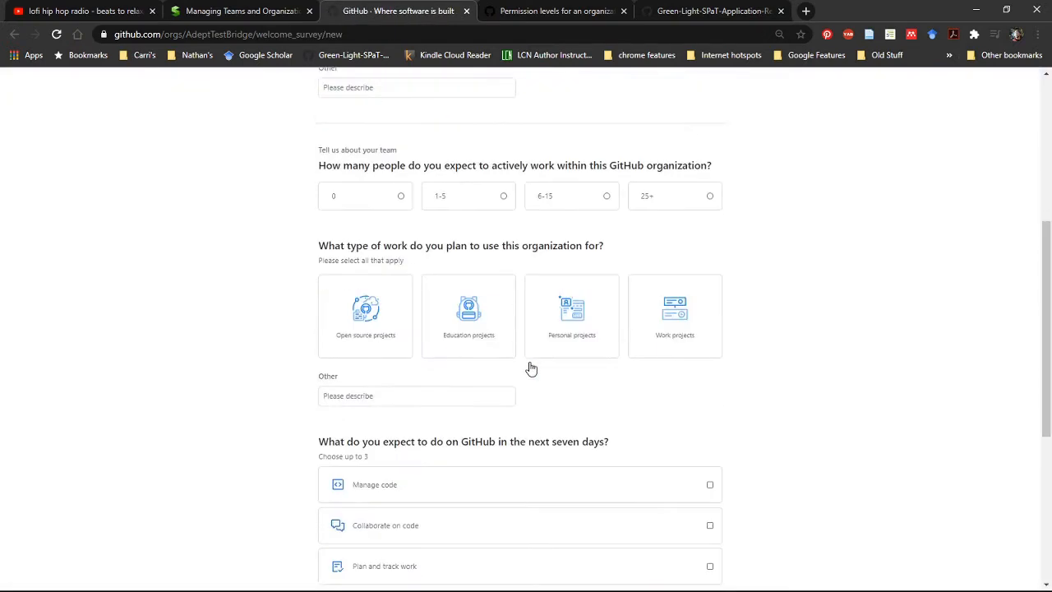
{"action": "scroll", "coordinate": [530, 369], "scroll_direction": "up", "scroll_amount": 3}
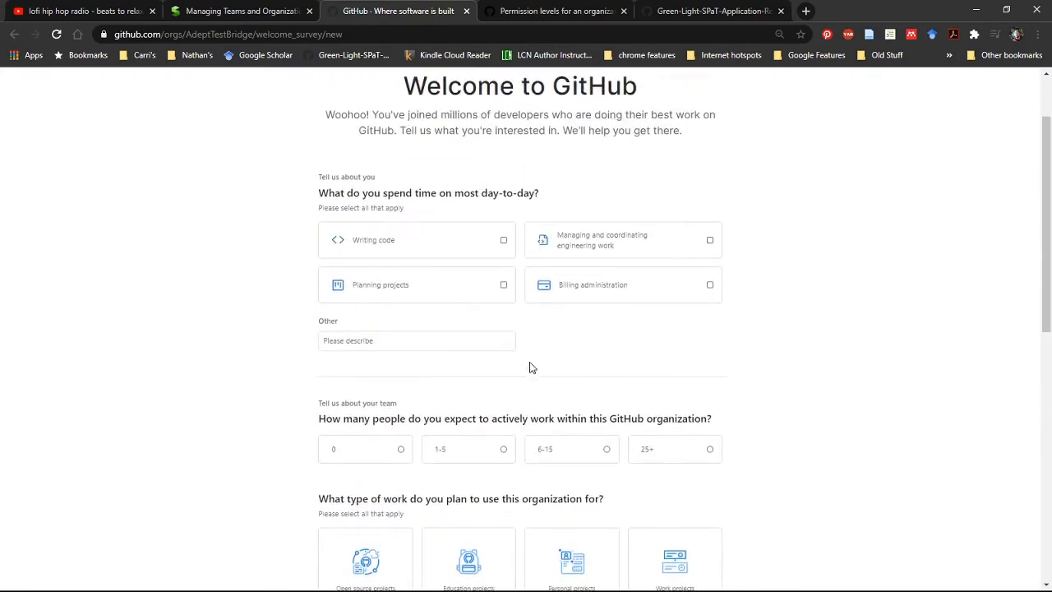
{"action": "scroll", "coordinate": [530, 367], "scroll_direction": "down", "scroll_amount": 1}
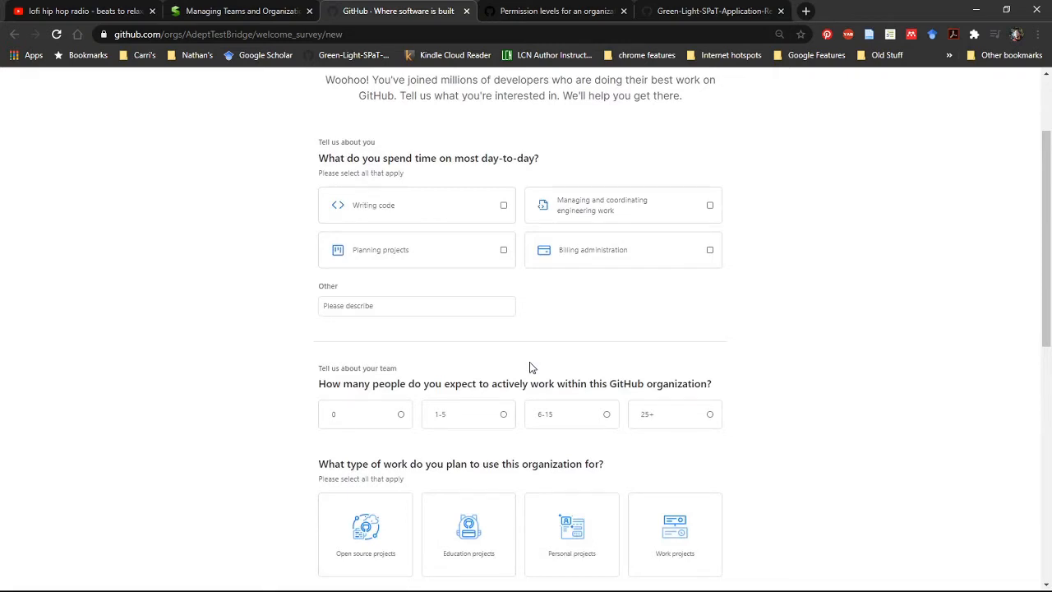
{"action": "left_click", "coordinate": [503, 206]}
{"action": "left_click", "coordinate": [504, 249]}
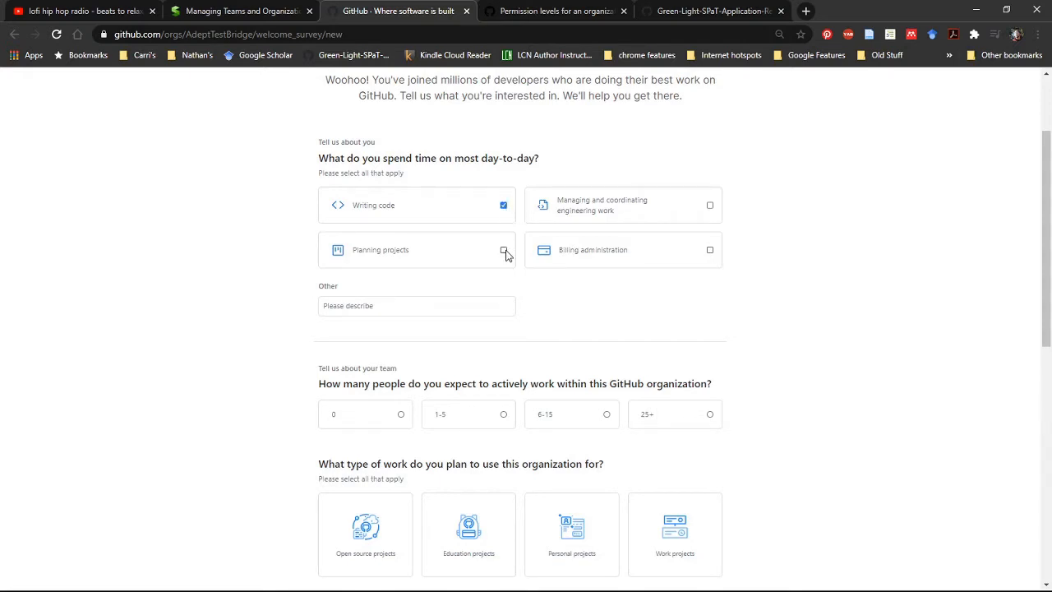
{"action": "left_click", "coordinate": [710, 206]}
{"action": "left_click", "coordinate": [710, 250]}
{"action": "left_click", "coordinate": [461, 310]}
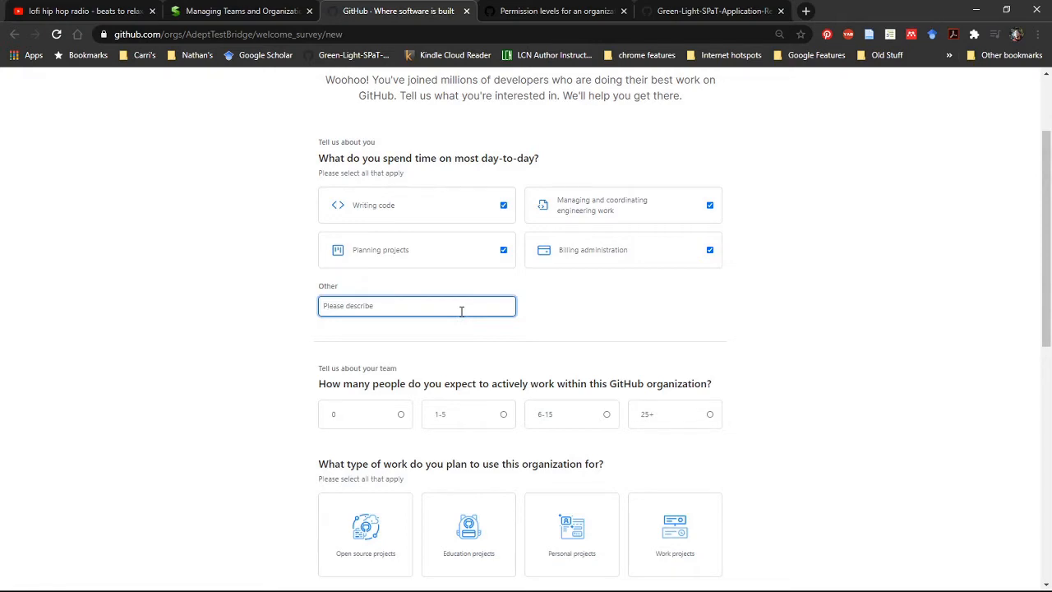
{"action": "type", "text": "Student"}
{"action": "scroll", "coordinate": [461, 310], "scroll_direction": "down", "scroll_amount": 1}
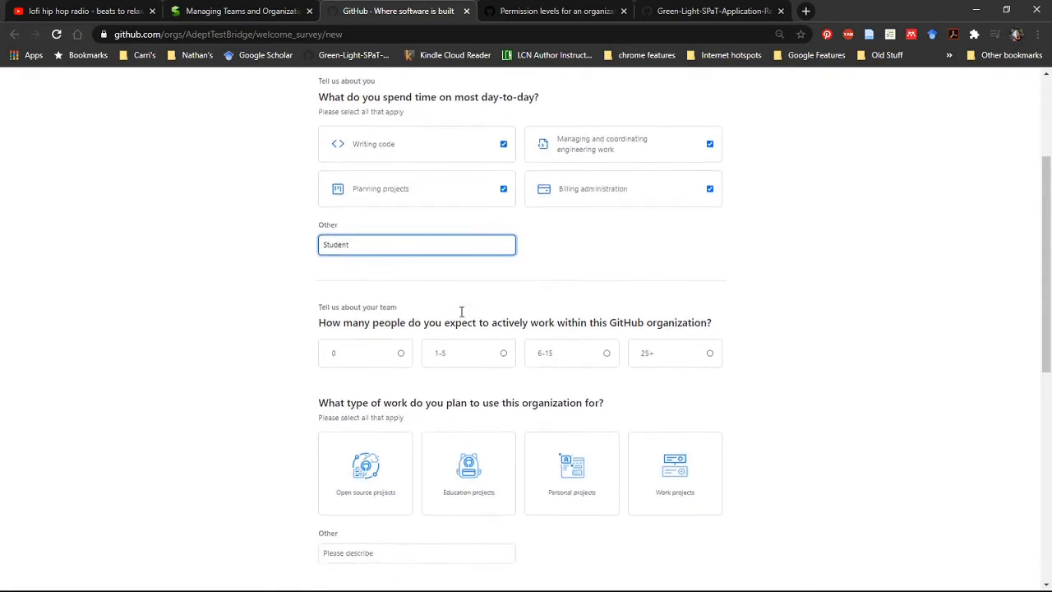
{"action": "left_click", "coordinate": [506, 355]}
- Mark Open source, Education, Personal and Work projects as work types
{"action": "scroll", "coordinate": [517, 417], "scroll_direction": "down", "scroll_amount": 2}
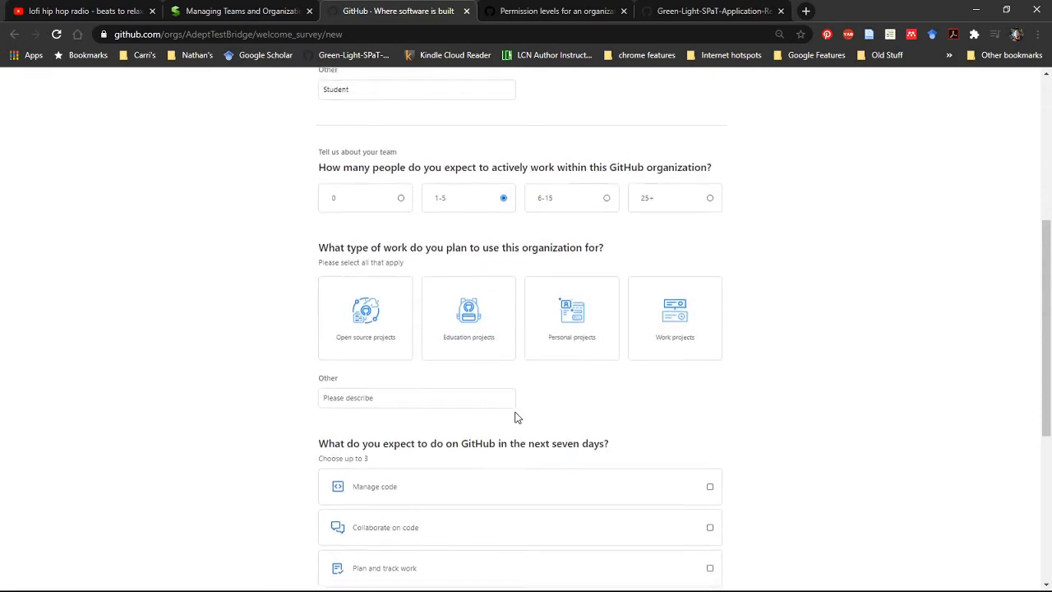
{"action": "scroll", "coordinate": [516, 418], "scroll_direction": "down", "scroll_amount": 1}
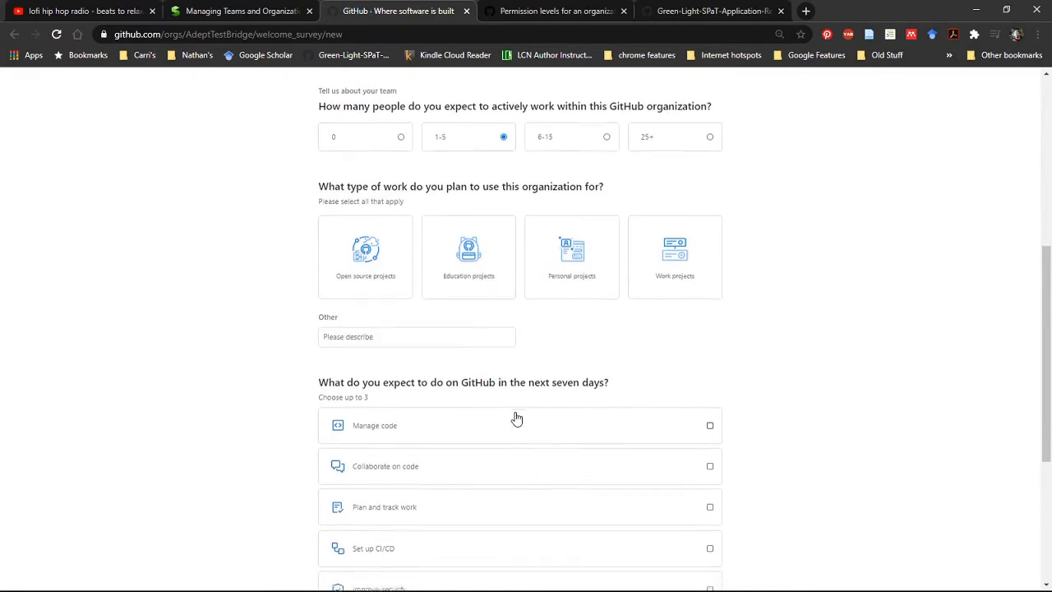
{"action": "scroll", "coordinate": [516, 419], "scroll_direction": "down", "scroll_amount": 1}
{"action": "scroll", "coordinate": [589, 333], "scroll_direction": "up", "scroll_amount": 5}
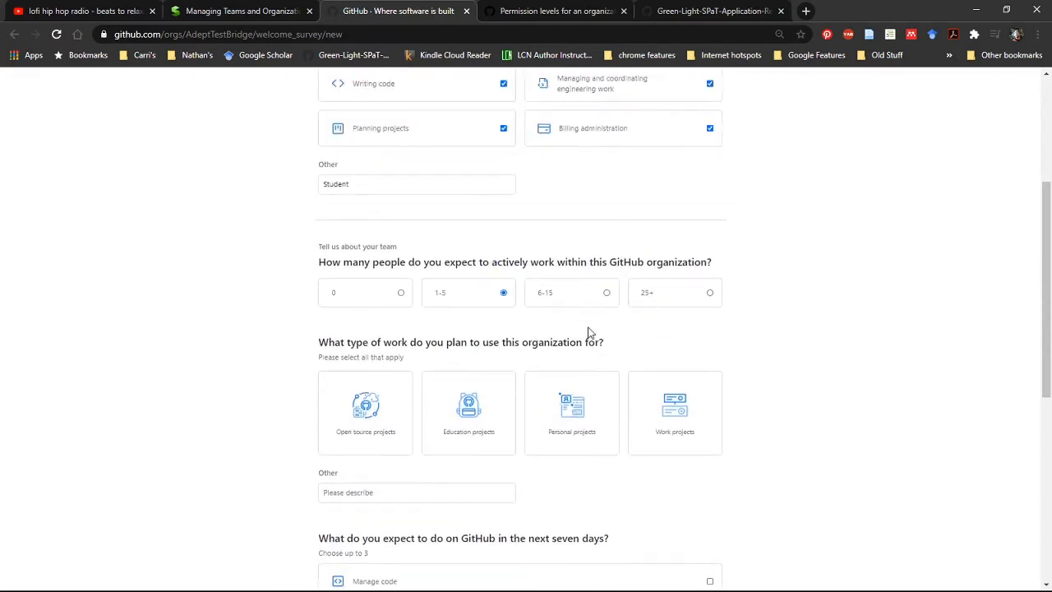
{"action": "scroll", "coordinate": [589, 333], "scroll_direction": "down", "scroll_amount": 4}
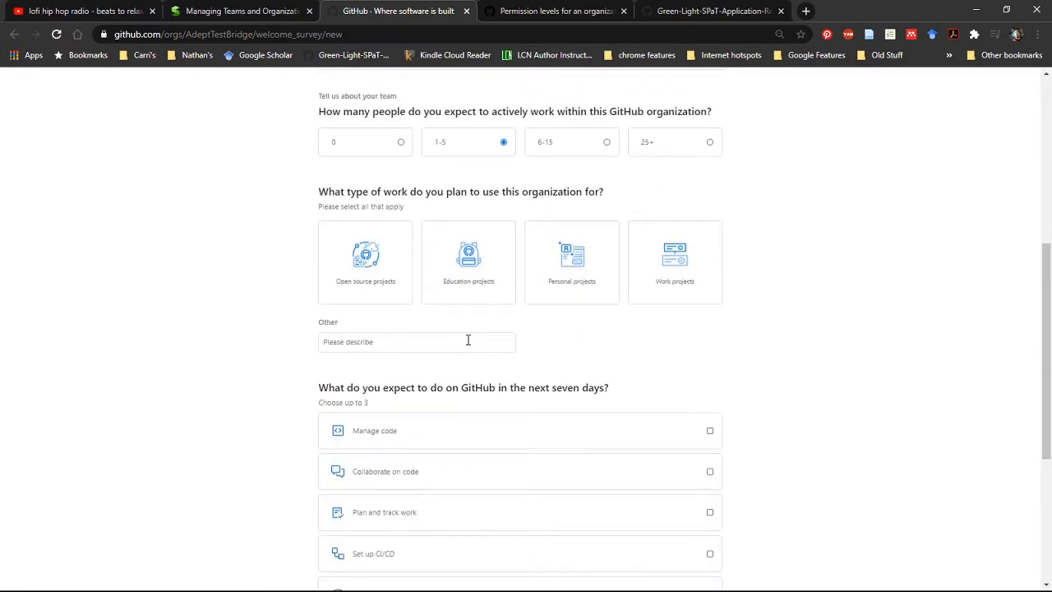
{"action": "left_click", "coordinate": [403, 280]}
{"action": "left_click", "coordinate": [496, 280]}
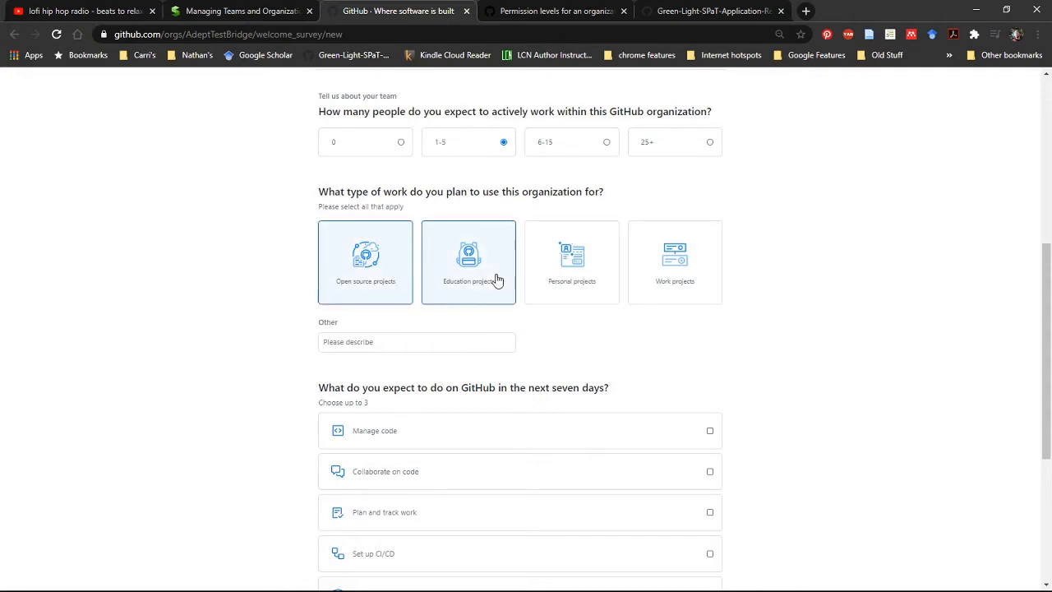
{"action": "left_click", "coordinate": [604, 291]}
{"action": "left_click", "coordinate": [695, 292]}
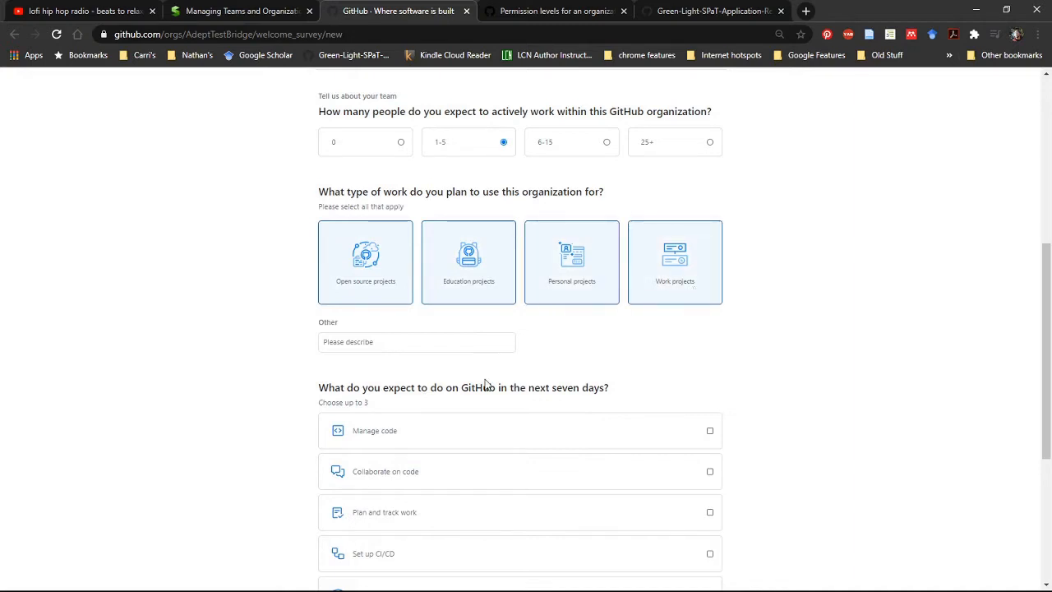
{"action": "left_click", "coordinate": [446, 344]}
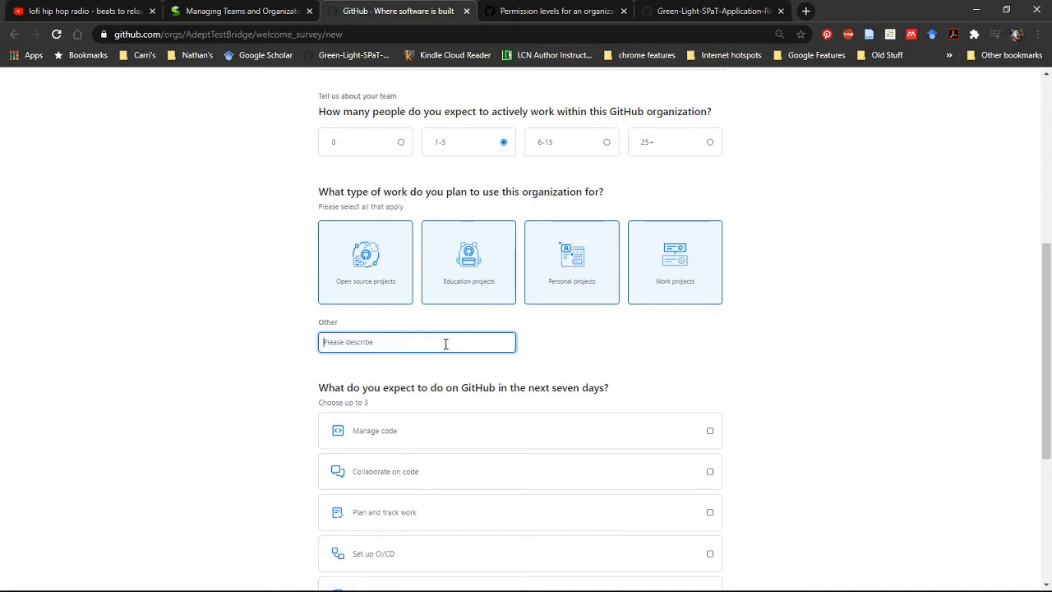
- Enter Research in the work-type Other box
{"action": "type", "text": "R"}
{"action": "key", "text": "BackSpace"}
{"action": "type", "text": "Fi"}
{"action": "key", "text": "BackSpace"}
{"action": "key", "text": "BackSpace"}
{"action": "type", "text": "Researchg"}
{"action": "key", "text": "BackSpace"}
- Check Manage code, Plan and track work, and Set up CI/CD as planned activities
{"action": "scroll", "coordinate": [415, 380], "scroll_direction": "down", "scroll_amount": 3}
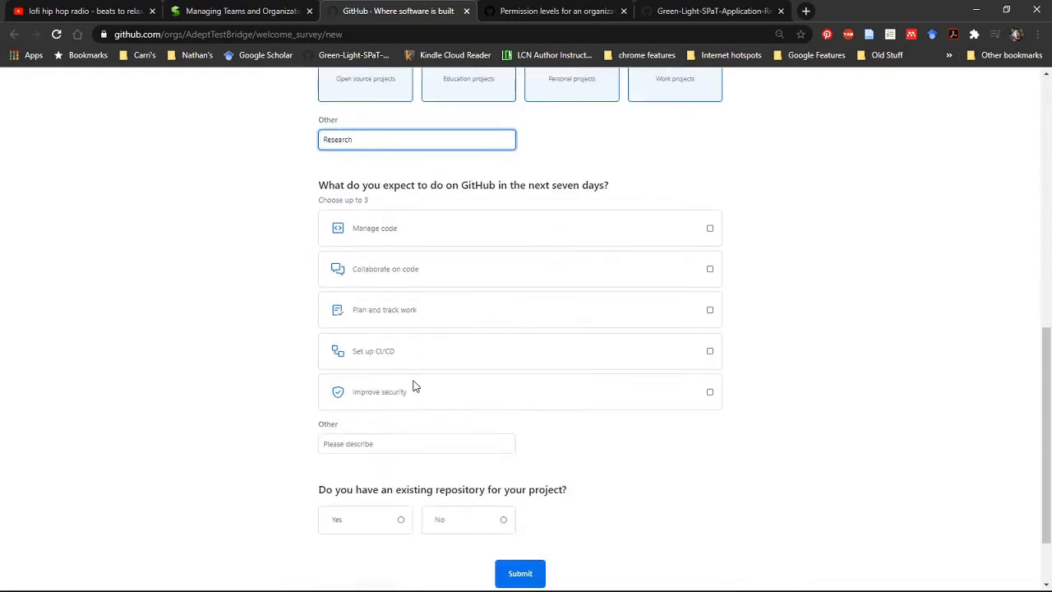
{"action": "left_click", "coordinate": [710, 229]}
{"action": "left_click", "coordinate": [710, 270]}
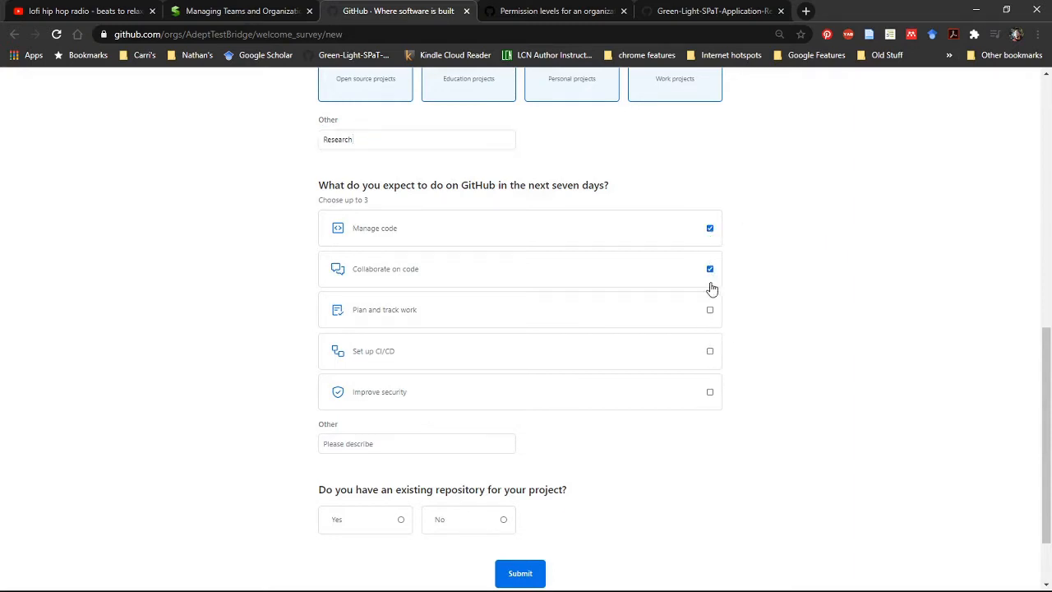
{"action": "left_click", "coordinate": [710, 309]}
{"action": "left_click", "coordinate": [711, 317]}
{"action": "left_click", "coordinate": [711, 268]}
{"action": "left_click", "coordinate": [711, 232]}
{"action": "scroll", "coordinate": [719, 337], "scroll_direction": "down", "scroll_amount": 1}
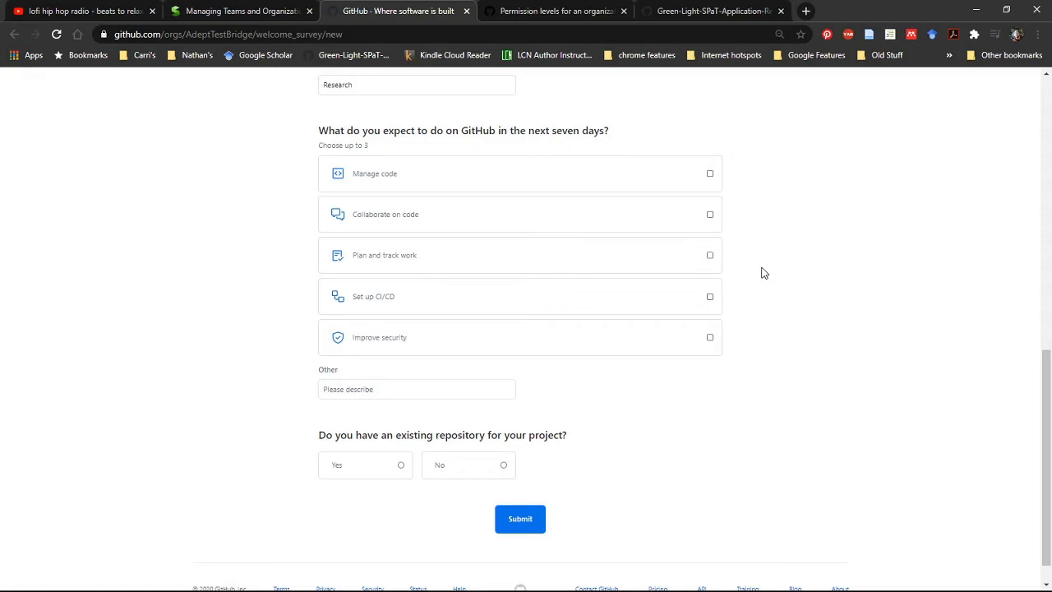
{"action": "scroll", "coordinate": [761, 272], "scroll_direction": "up", "scroll_amount": 3}
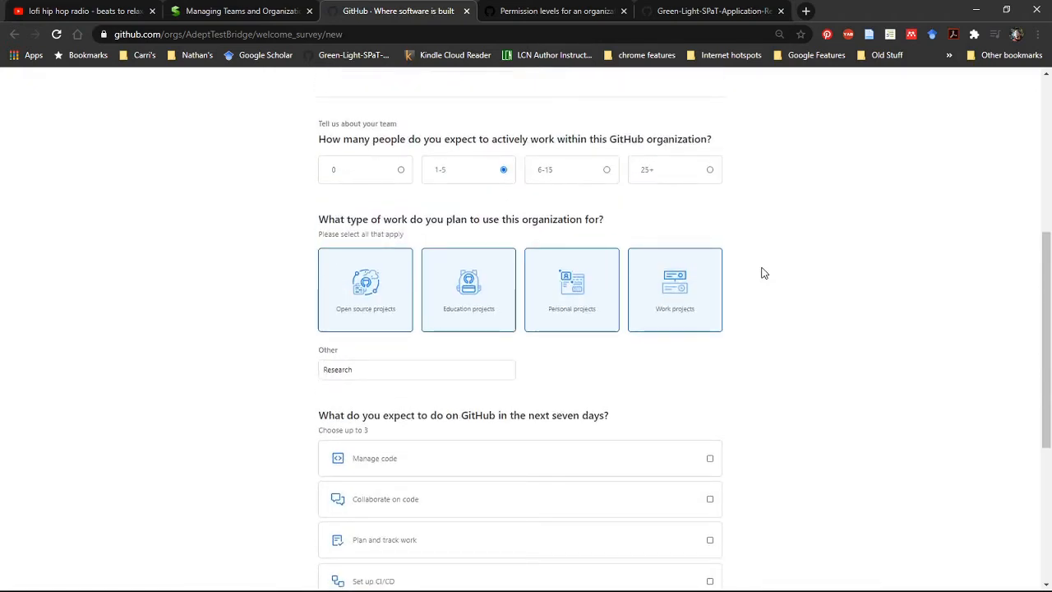
{"action": "scroll", "coordinate": [762, 272], "scroll_direction": "down", "scroll_amount": 3}
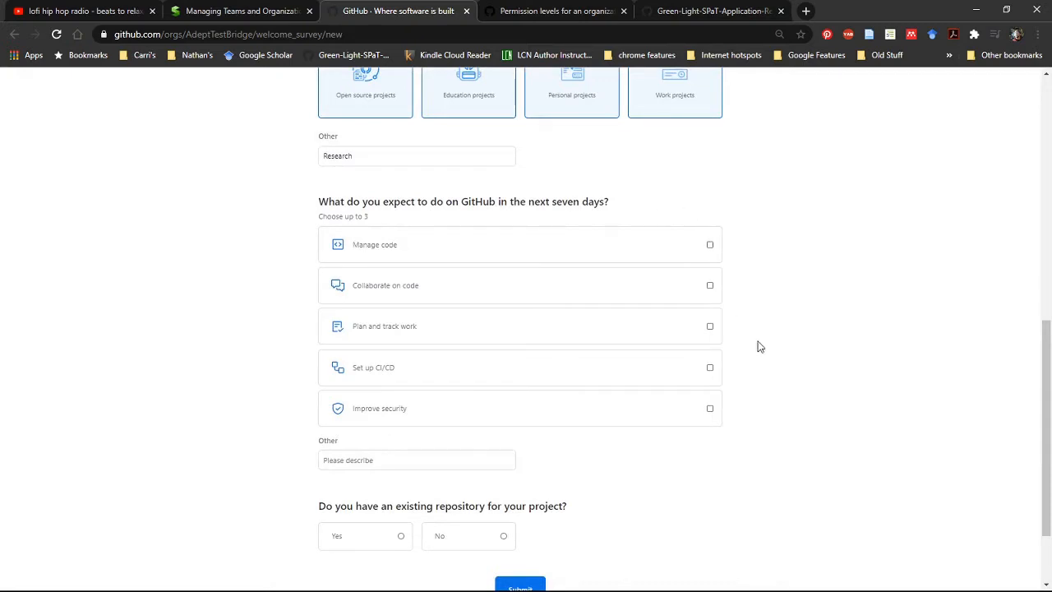
{"action": "left_click", "coordinate": [710, 327]}
{"action": "left_click", "coordinate": [710, 369]}
{"action": "left_click", "coordinate": [712, 244]}
- Answer No for an existing repository and submit the welcome survey
{"action": "scroll", "coordinate": [790, 253], "scroll_direction": "down", "scroll_amount": 2}
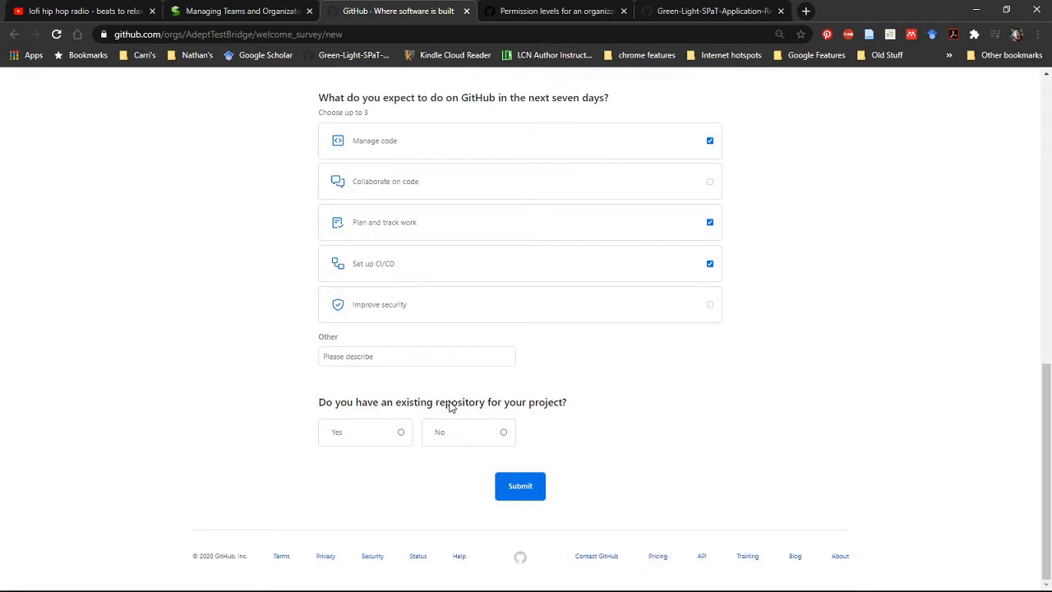
{"action": "left_click", "coordinate": [504, 434]}
{"action": "scroll", "coordinate": [622, 375], "scroll_direction": "up", "scroll_amount": 8}
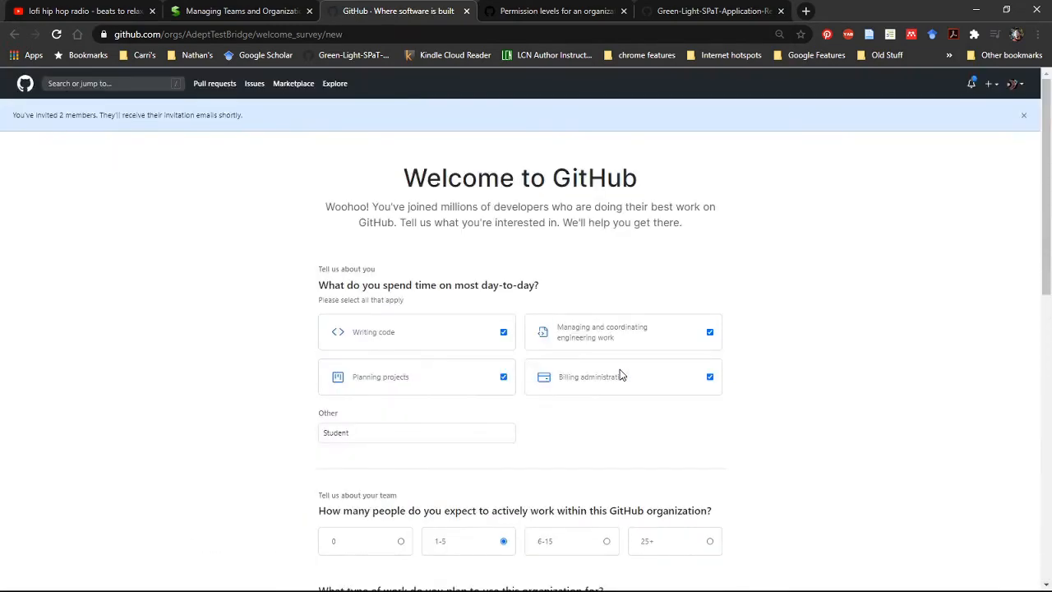
{"action": "scroll", "coordinate": [622, 375], "scroll_direction": "down", "scroll_amount": 2}
{"action": "scroll", "coordinate": [622, 375], "scroll_direction": "up", "scroll_amount": 4}
{"action": "scroll", "coordinate": [622, 375], "scroll_direction": "down", "scroll_amount": 10}
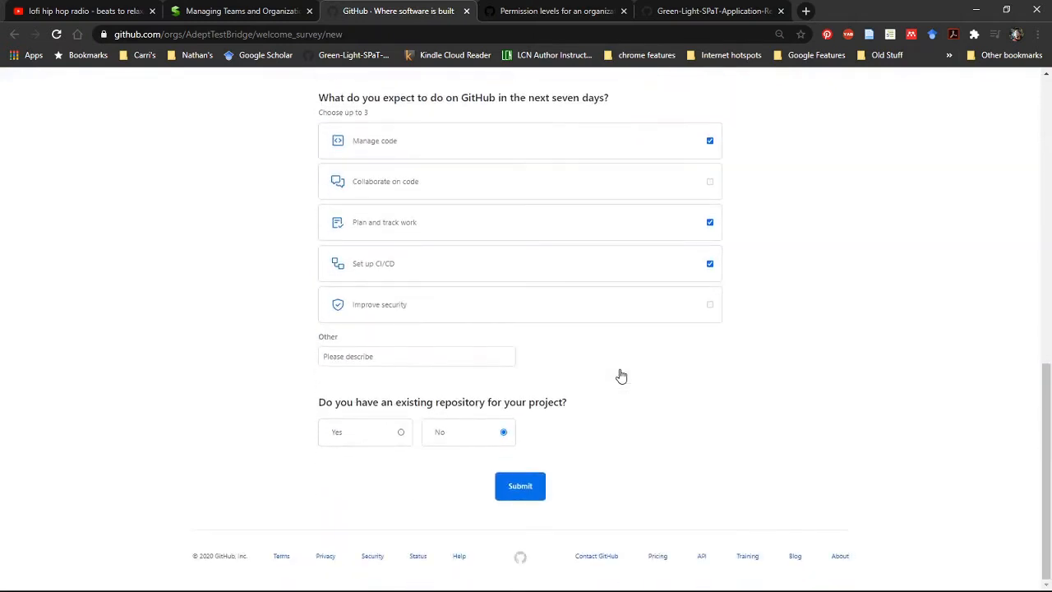
{"action": "left_click", "coordinate": [522, 489]}
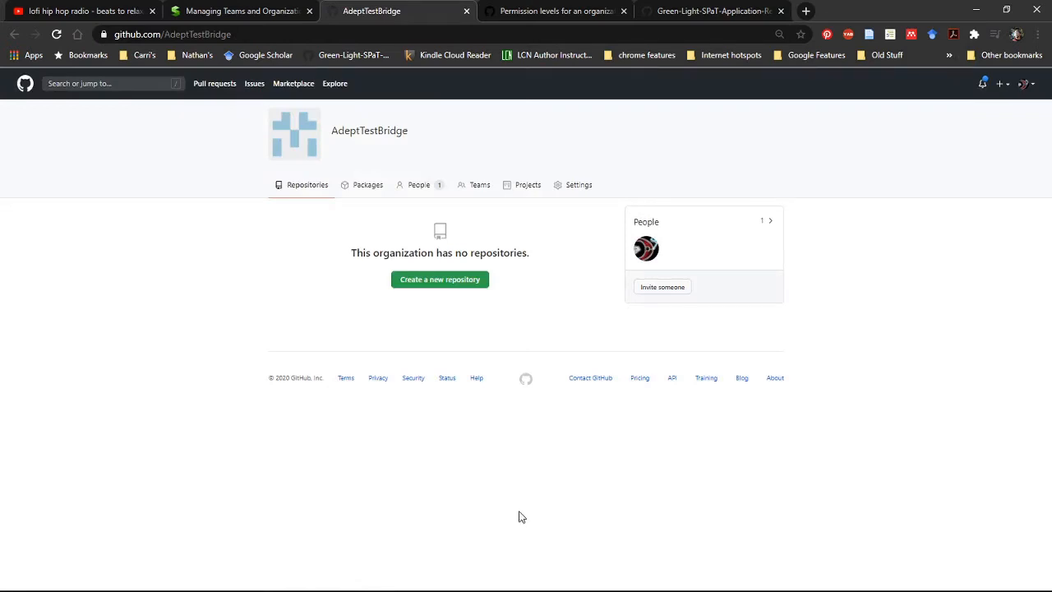
- Start a new repository named TestBridge, described 'Testing features on GitHub Teams'
{"action": "left_click", "coordinate": [702, 580]}
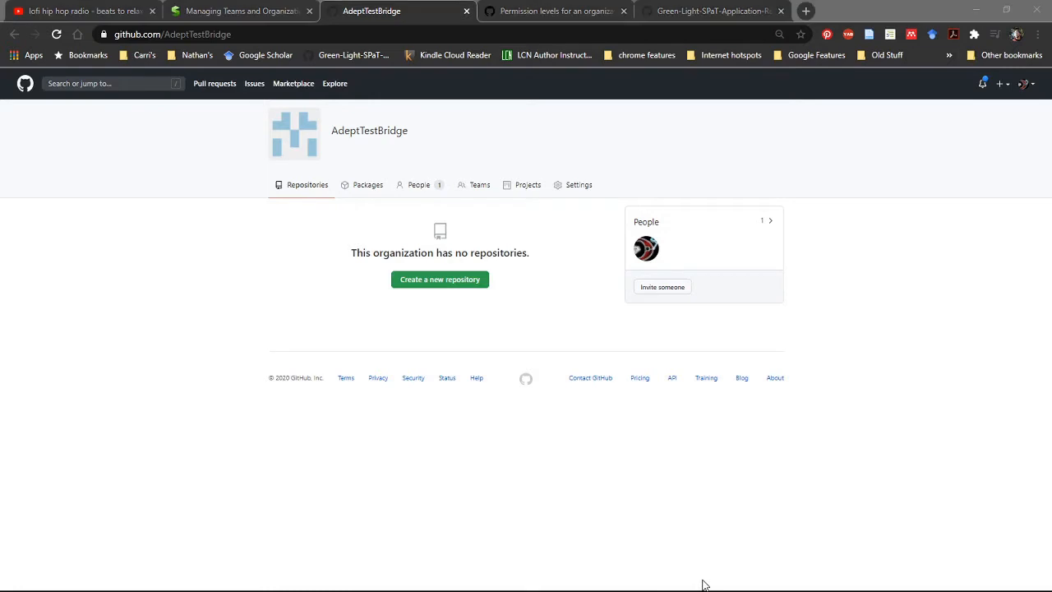
{"action": "left_click", "coordinate": [1007, 406]}
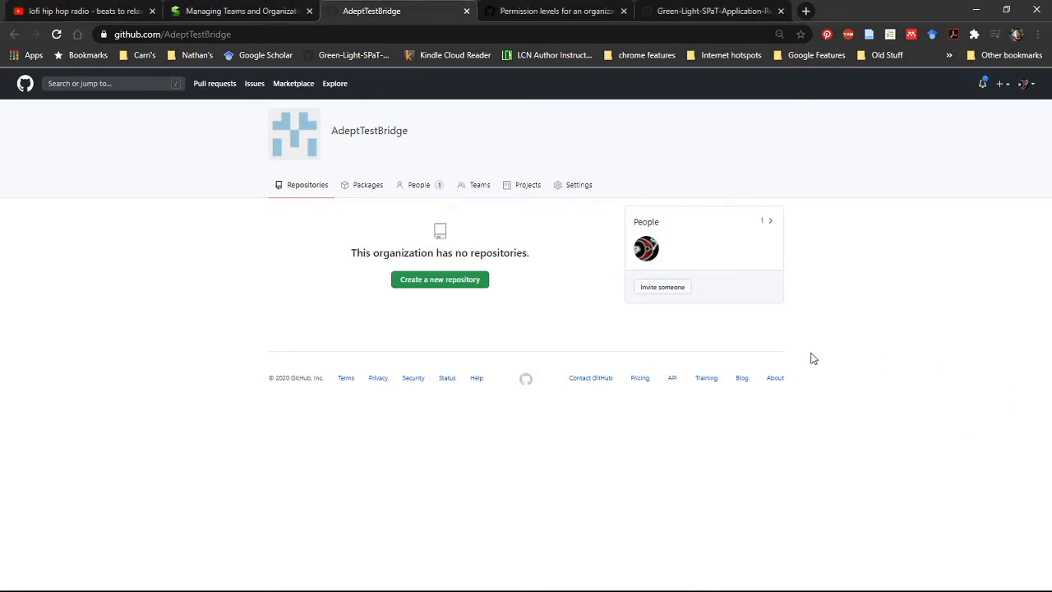
{"action": "left_click", "coordinate": [476, 280]}
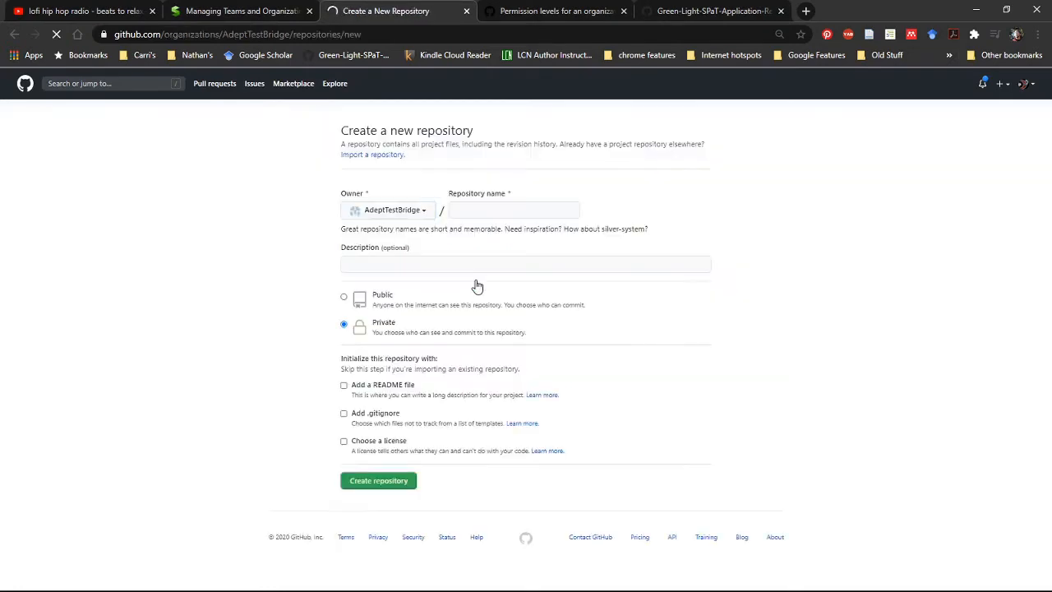
{"action": "left_click", "coordinate": [513, 208]}
{"action": "type", "text": "TestBrid"}
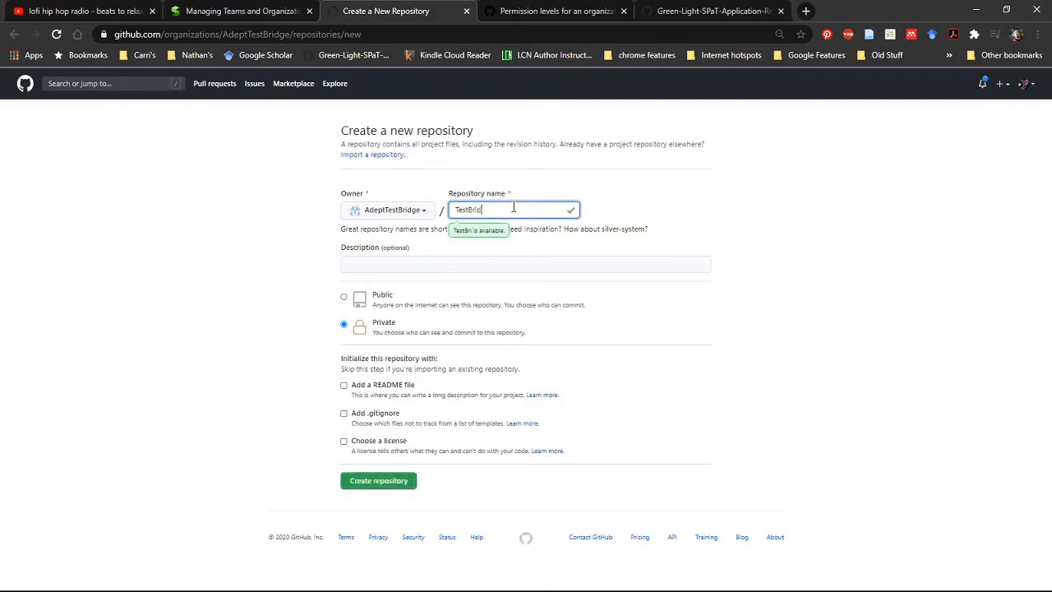
{"action": "type", "text": "ge"}
{"action": "left_click", "coordinate": [493, 263]}
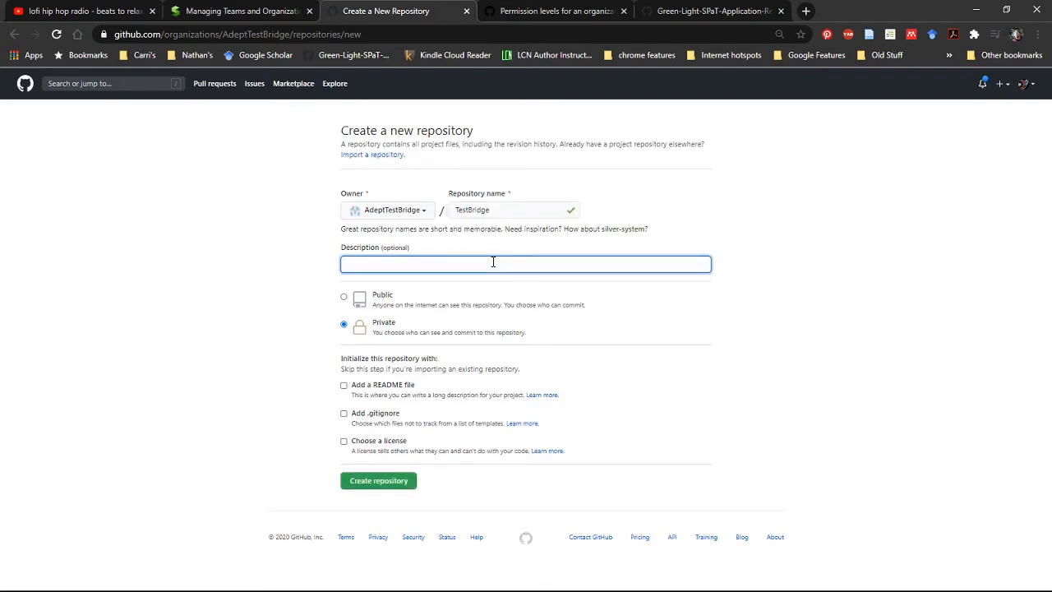
{"action": "type", "text": "Testing fram"}
{"action": "key", "text": "BackSpace"}
{"action": "key", "text": "BackSpace"}
{"action": "key", "text": "BackSpace"}
{"action": "type", "text": "features on giGitHub Teams"}
- Include a README and choose the Python .gitignore template
{"action": "left_click", "coordinate": [344, 385]}
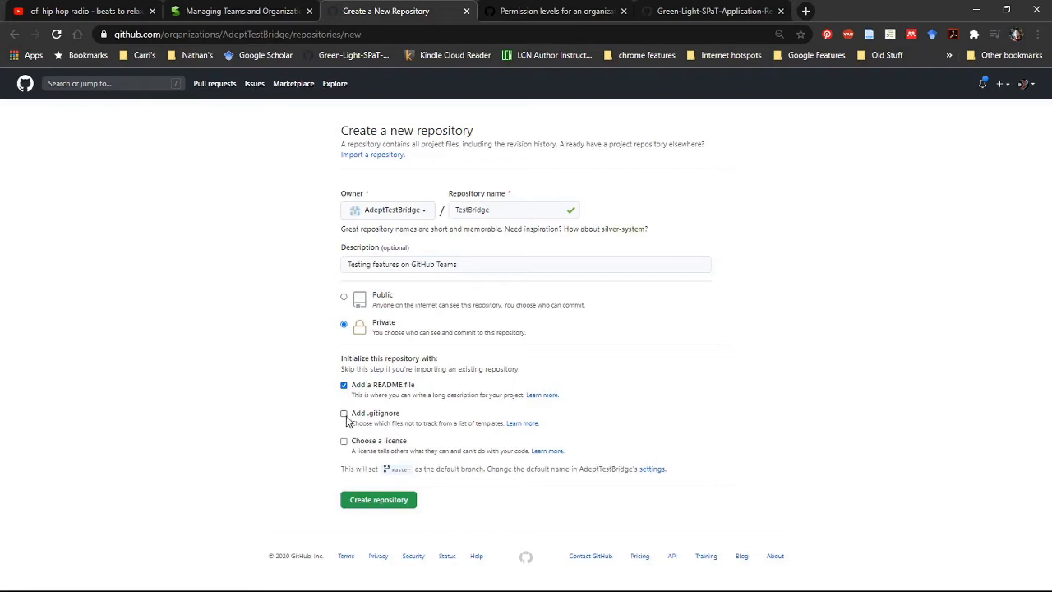
{"action": "left_click", "coordinate": [344, 414]}
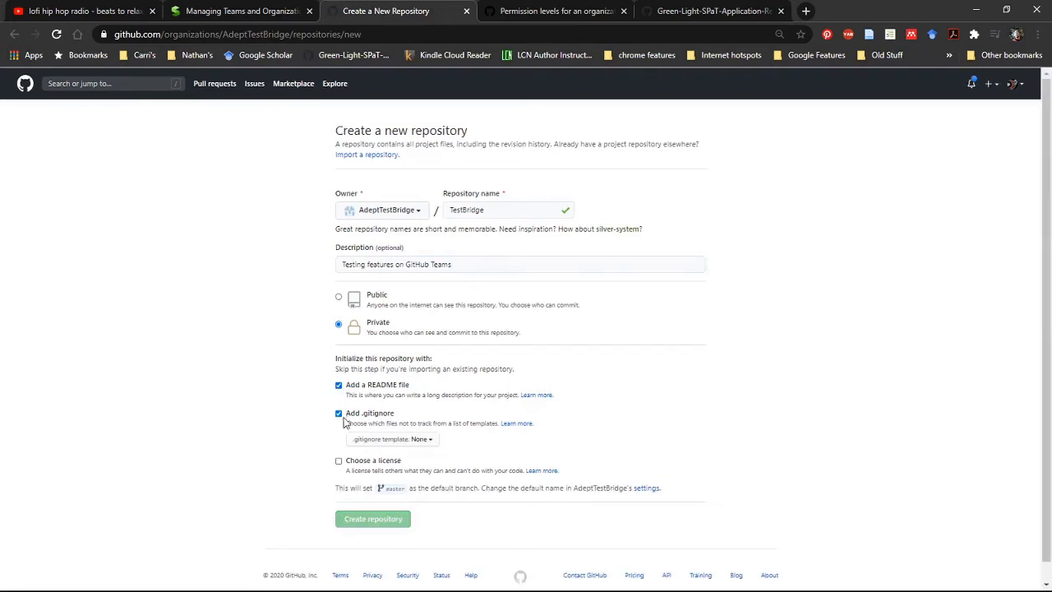
{"action": "left_click", "coordinate": [403, 439]}
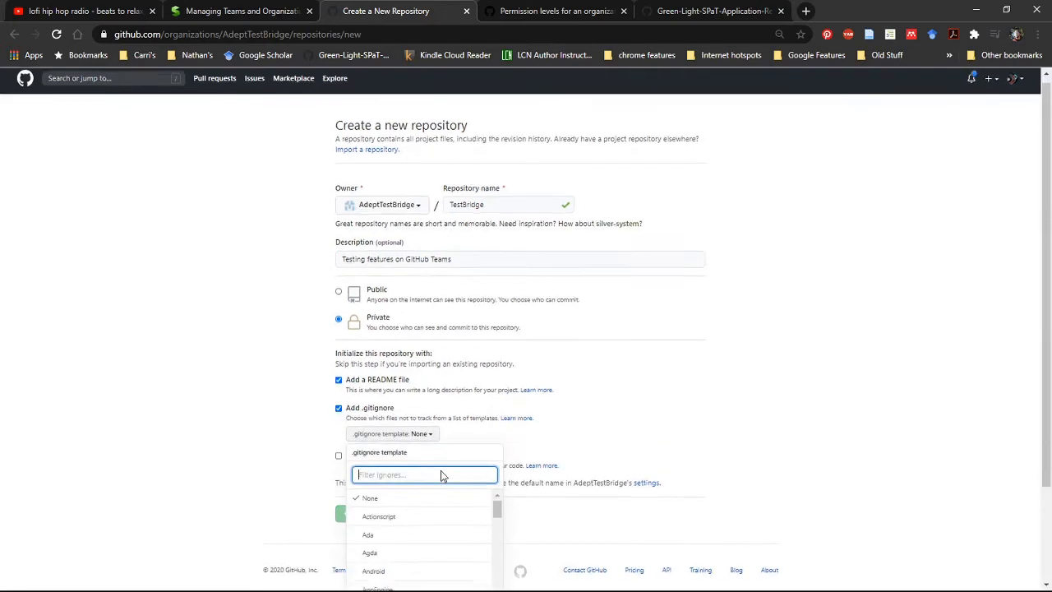
{"action": "scroll", "coordinate": [441, 477], "scroll_direction": "down", "scroll_amount": 2}
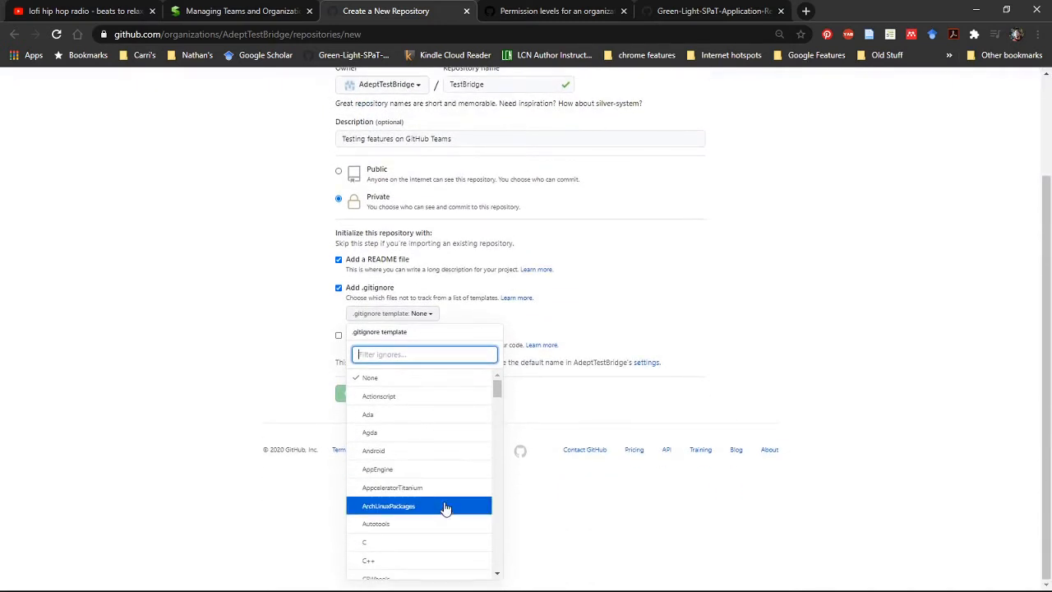
{"action": "scroll", "coordinate": [445, 505], "scroll_direction": "down", "scroll_amount": 2}
{"action": "scroll", "coordinate": [445, 506], "scroll_direction": "up", "scroll_amount": 2}
{"action": "scroll", "coordinate": [444, 507], "scroll_direction": "down", "scroll_amount": 3}
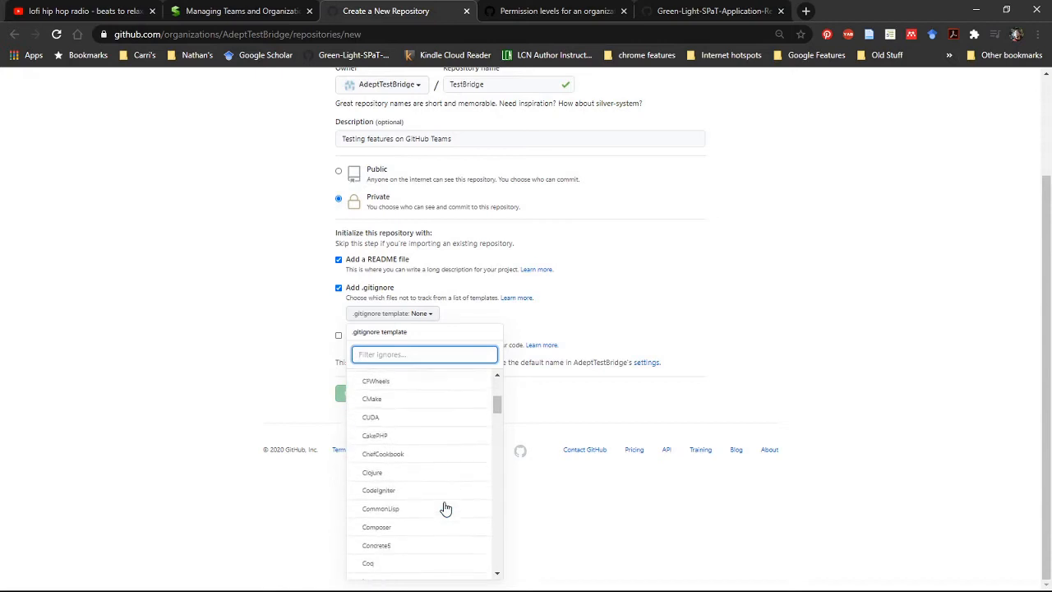
{"action": "scroll", "coordinate": [445, 508], "scroll_direction": "down", "scroll_amount": 4}
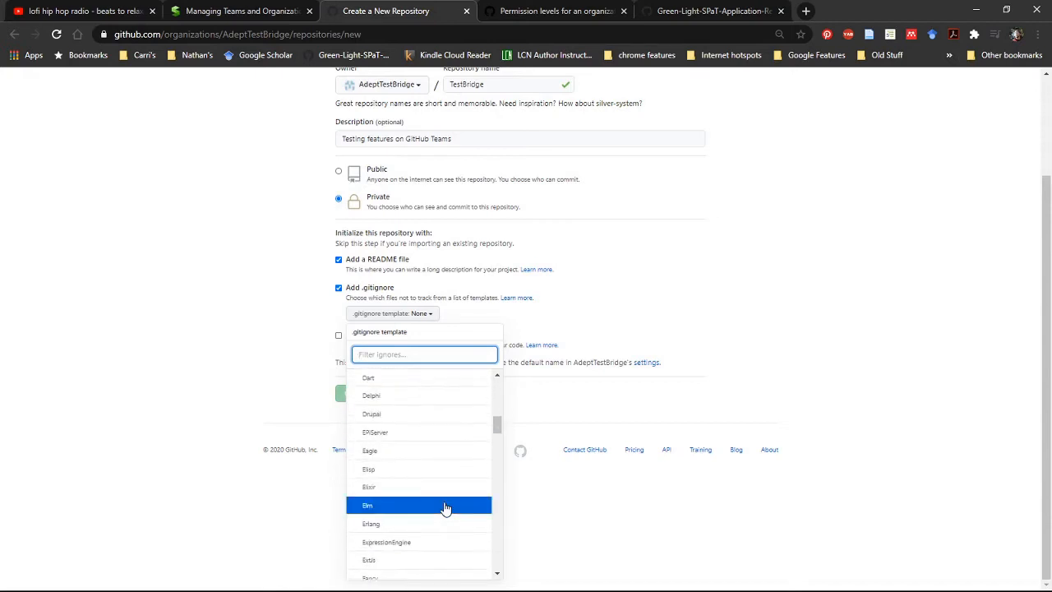
{"action": "scroll", "coordinate": [444, 508], "scroll_direction": "down", "scroll_amount": 2}
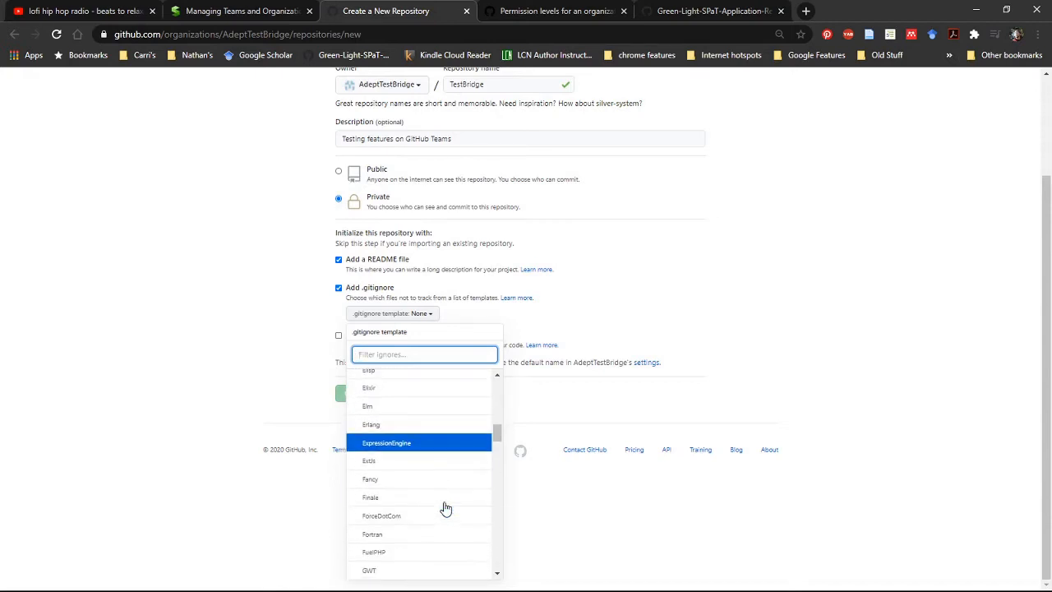
{"action": "scroll", "coordinate": [445, 508], "scroll_direction": "down", "scroll_amount": 3}
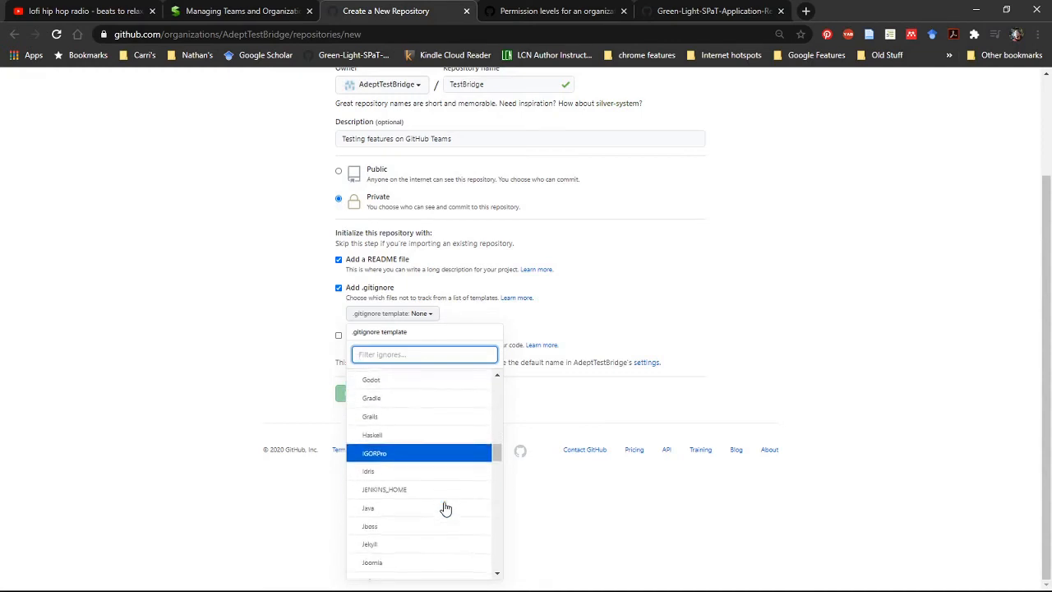
{"action": "scroll", "coordinate": [444, 508], "scroll_direction": "down", "scroll_amount": 7}
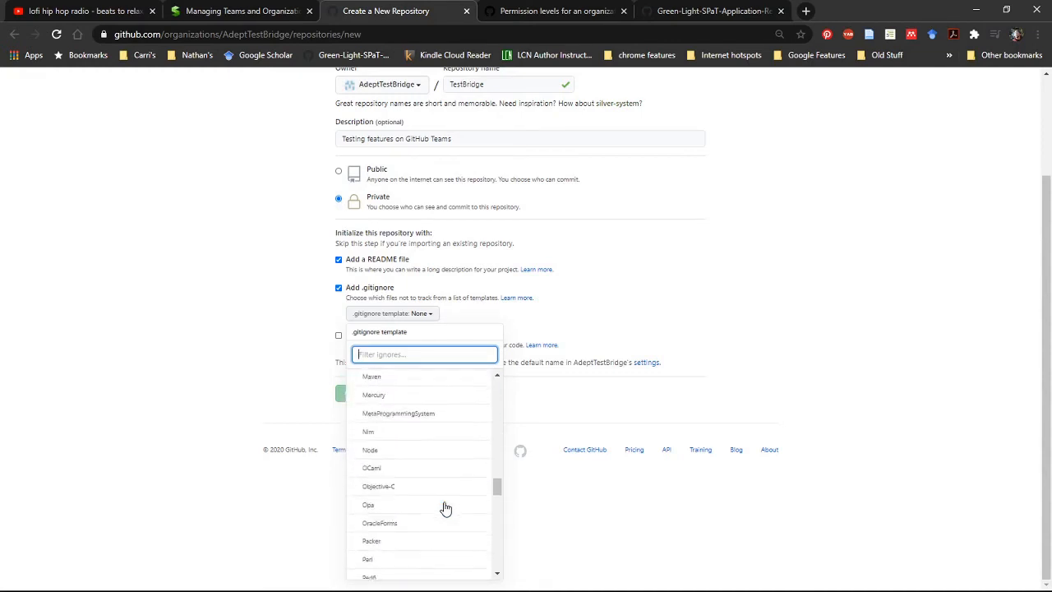
{"action": "scroll", "coordinate": [445, 508], "scroll_direction": "down", "scroll_amount": 7}
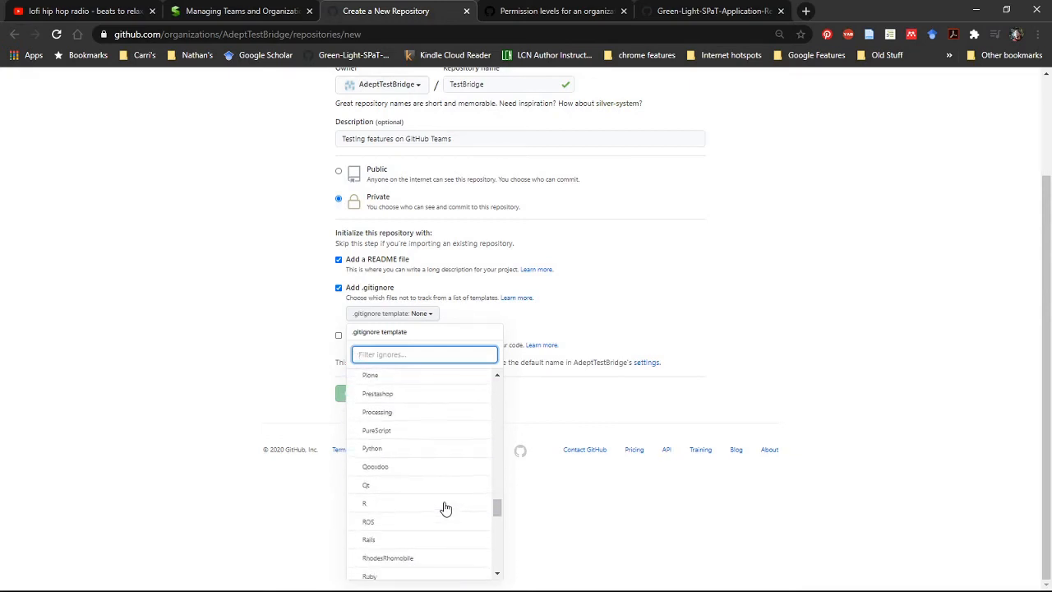
{"action": "left_click", "coordinate": [457, 449]}
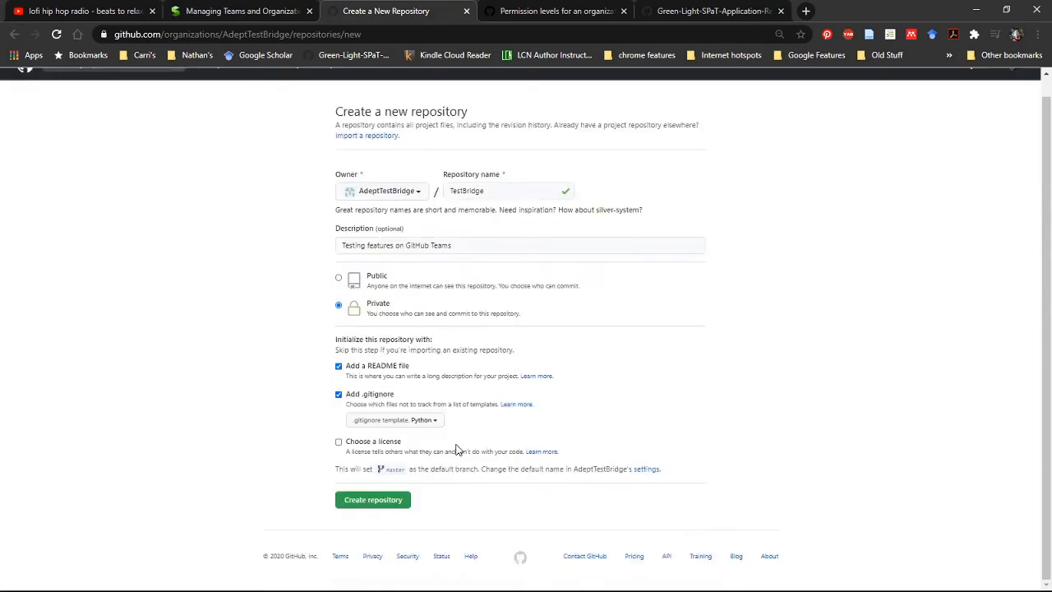
- Add the MIT License to the new repository
{"action": "left_click", "coordinate": [338, 442]}
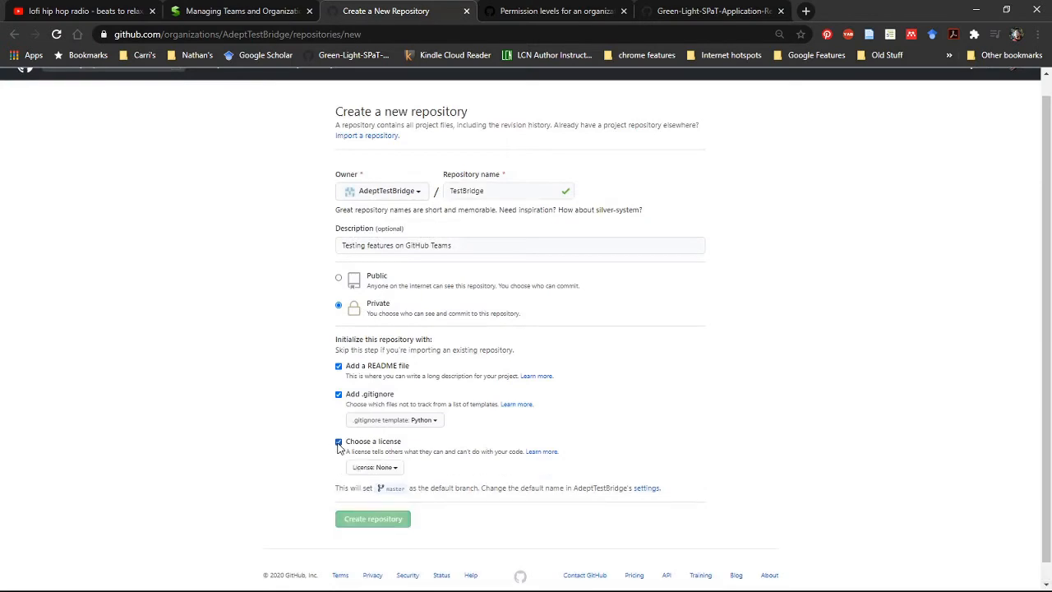
{"action": "left_click", "coordinate": [398, 469]}
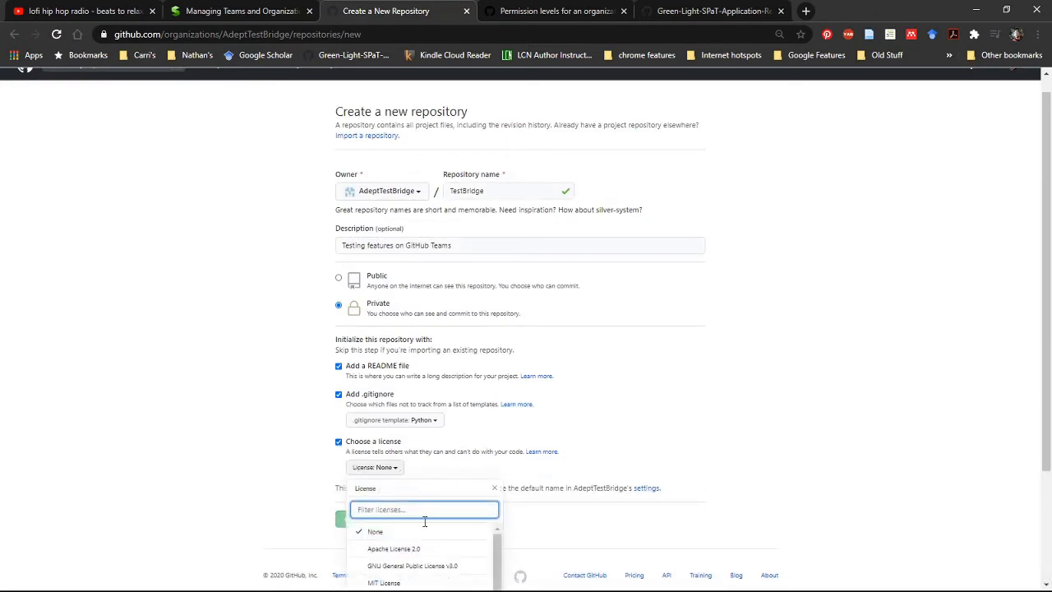
{"action": "scroll", "coordinate": [424, 526], "scroll_direction": "down", "scroll_amount": 5}
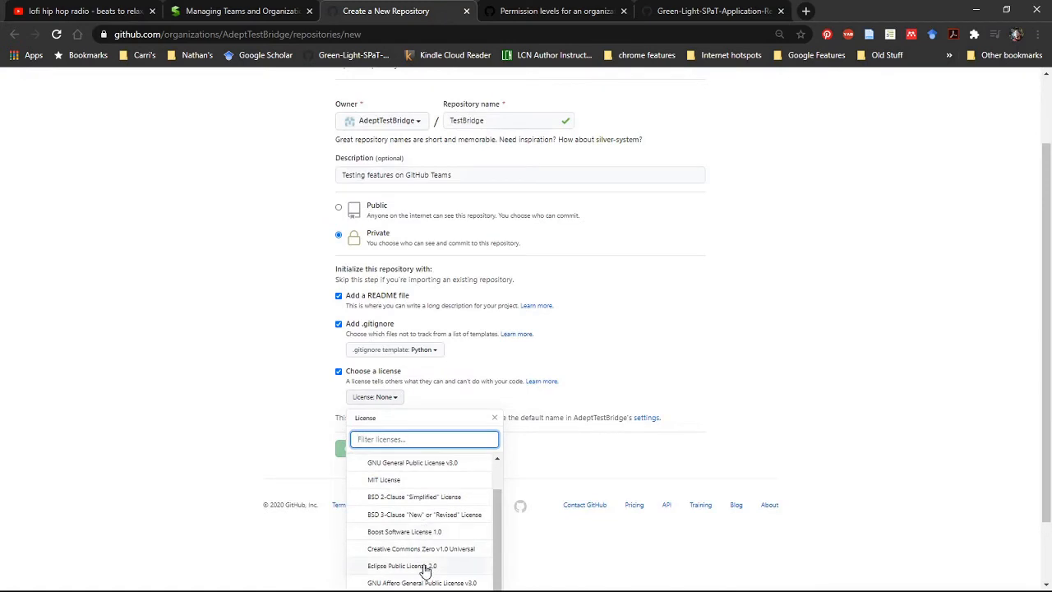
{"action": "scroll", "coordinate": [425, 570], "scroll_direction": "down", "scroll_amount": 1}
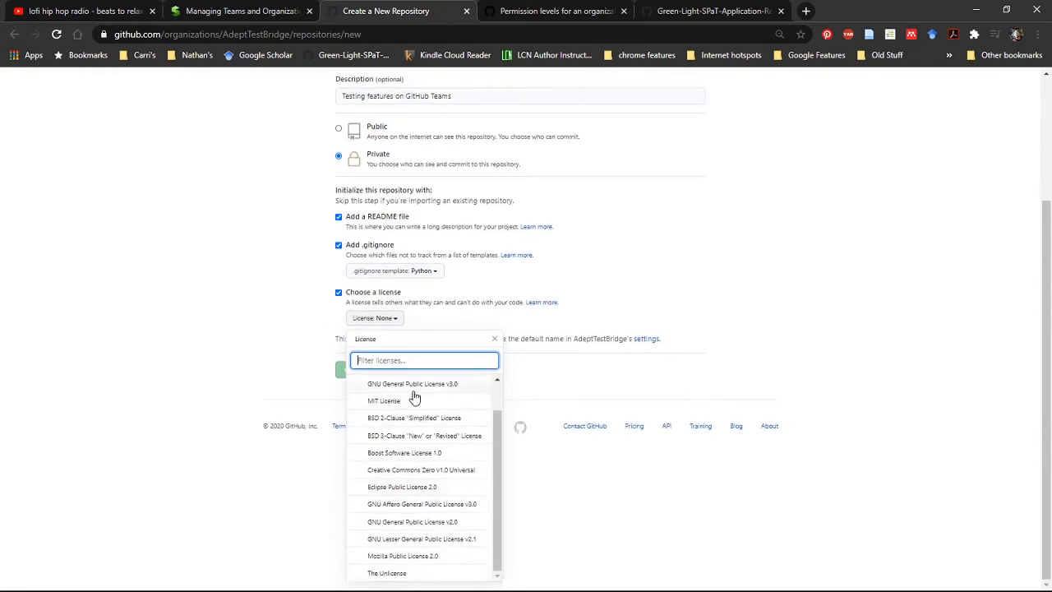
{"action": "left_click", "coordinate": [391, 405]}
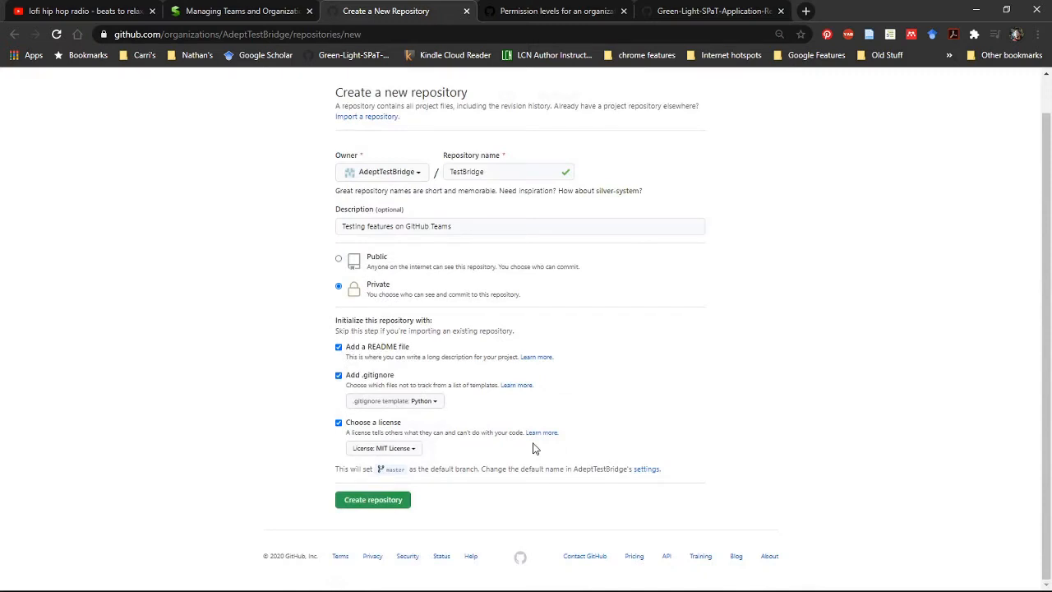
- Review the license options and description, then create the TestBridge repository
{"action": "left_click", "coordinate": [413, 451]}
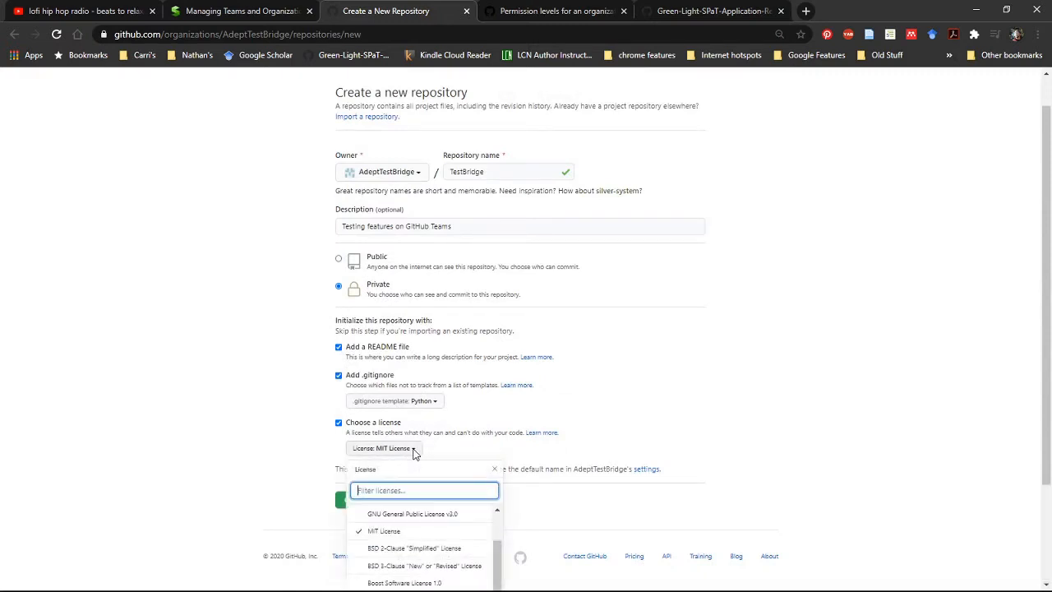
{"action": "scroll", "coordinate": [430, 509], "scroll_direction": "down", "scroll_amount": 3}
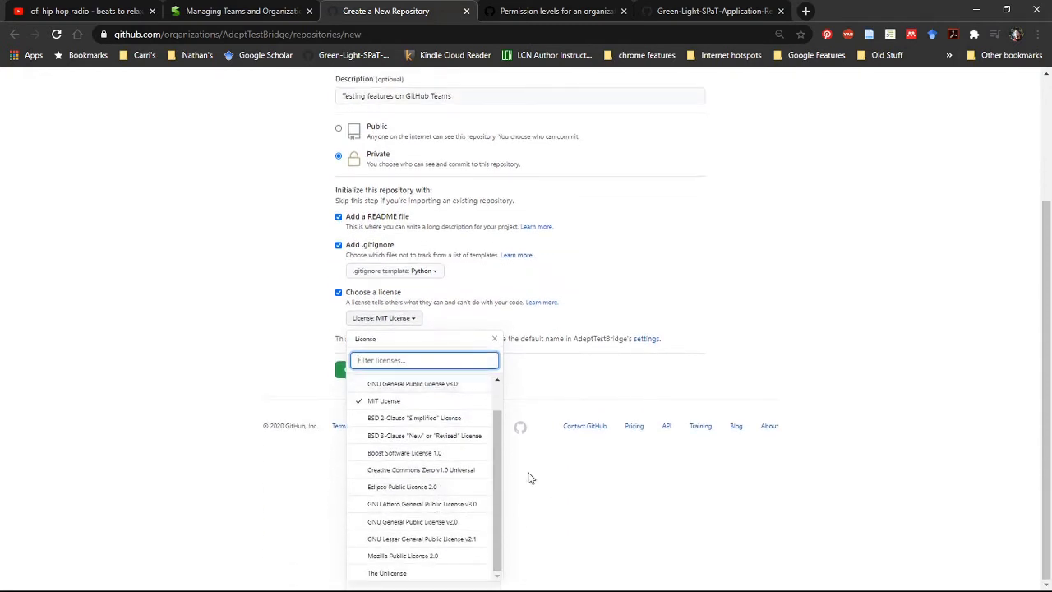
{"action": "mouse_move", "coordinate": [500, 519]}
{"action": "left_mouse_down"}
{"action": "mouse_move", "coordinate": [510, 459]}
{"action": "mouse_move", "coordinate": [499, 554]}
{"action": "mouse_move", "coordinate": [516, 460]}
{"action": "mouse_move", "coordinate": [494, 537]}
{"action": "left_mouse_up"}
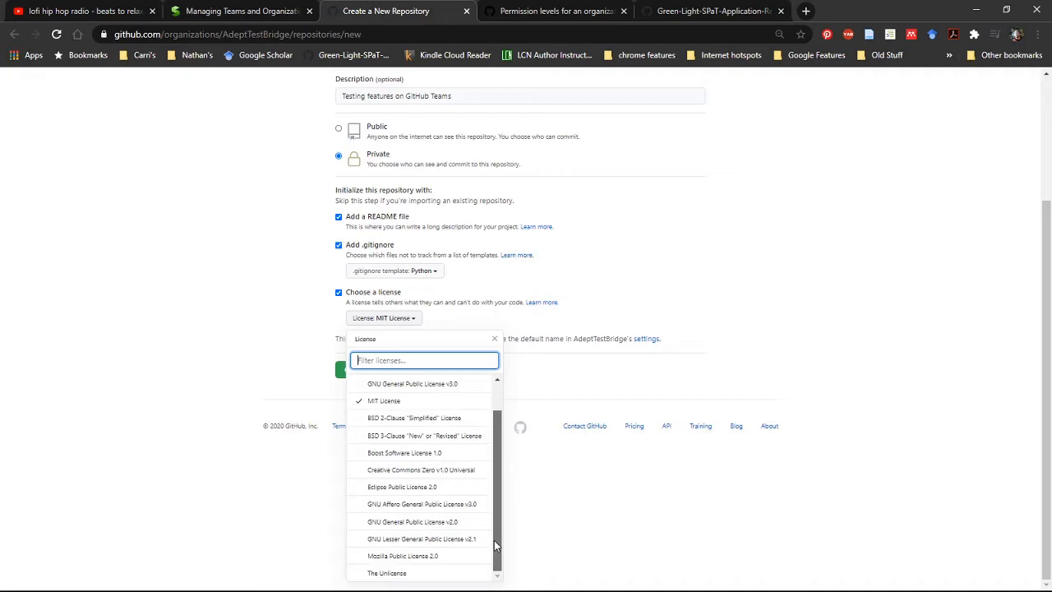
{"action": "left_click_drag", "start_coordinate": [494, 539], "coordinate": [514, 520]}
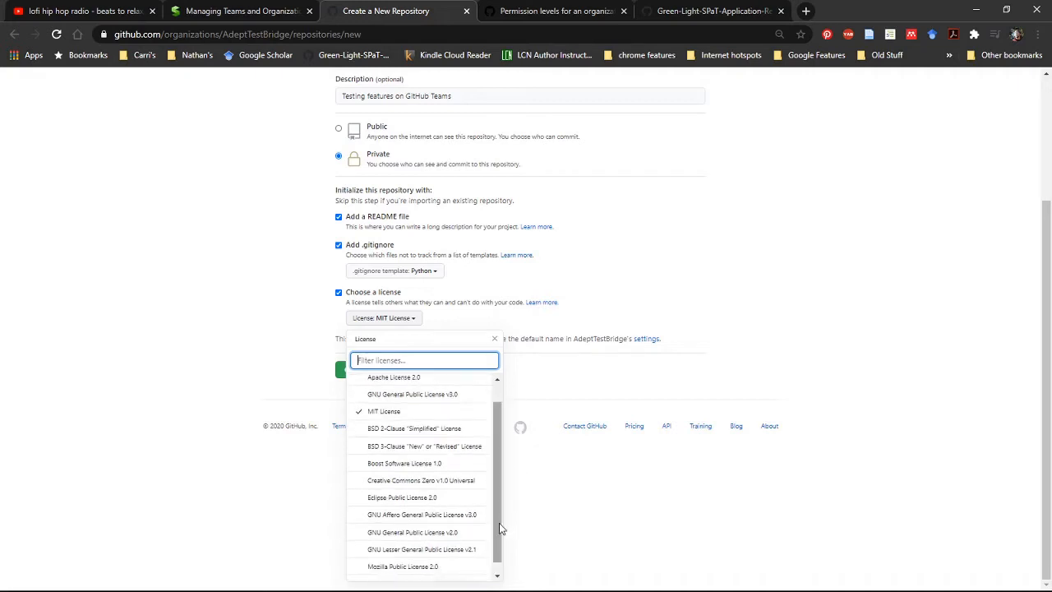
{"action": "scroll", "coordinate": [501, 529], "scroll_direction": "down", "scroll_amount": 1}
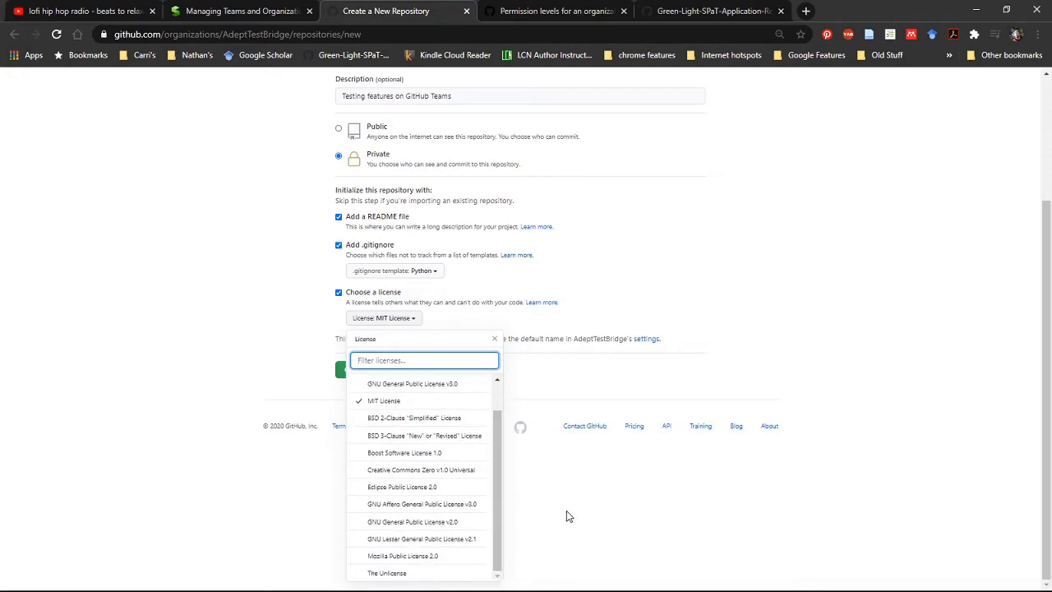
{"action": "left_click", "coordinate": [623, 480]}
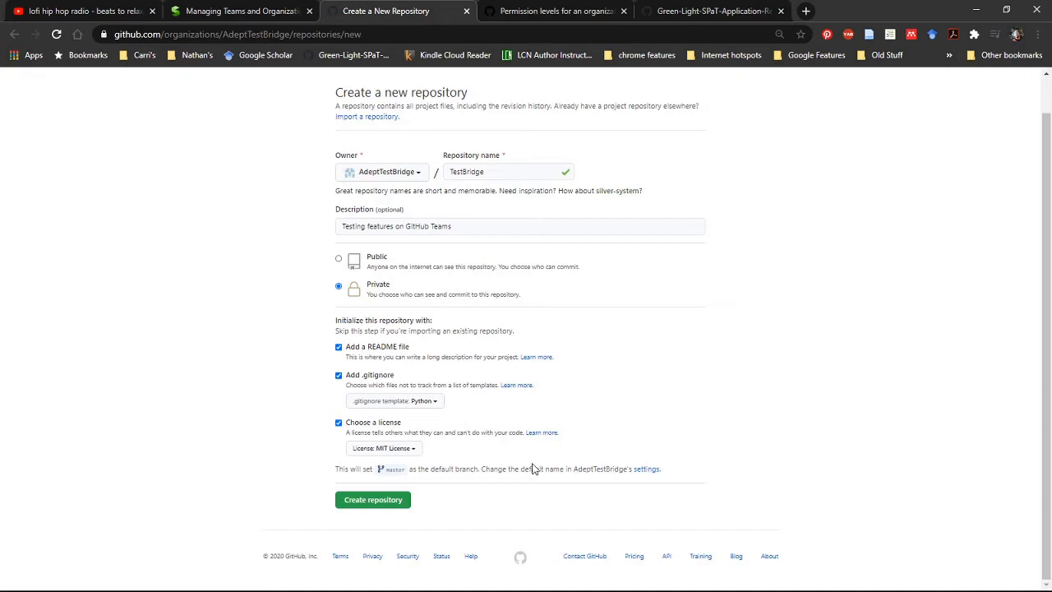
{"action": "left_click_drag", "start_coordinate": [523, 434], "coordinate": [344, 441]}
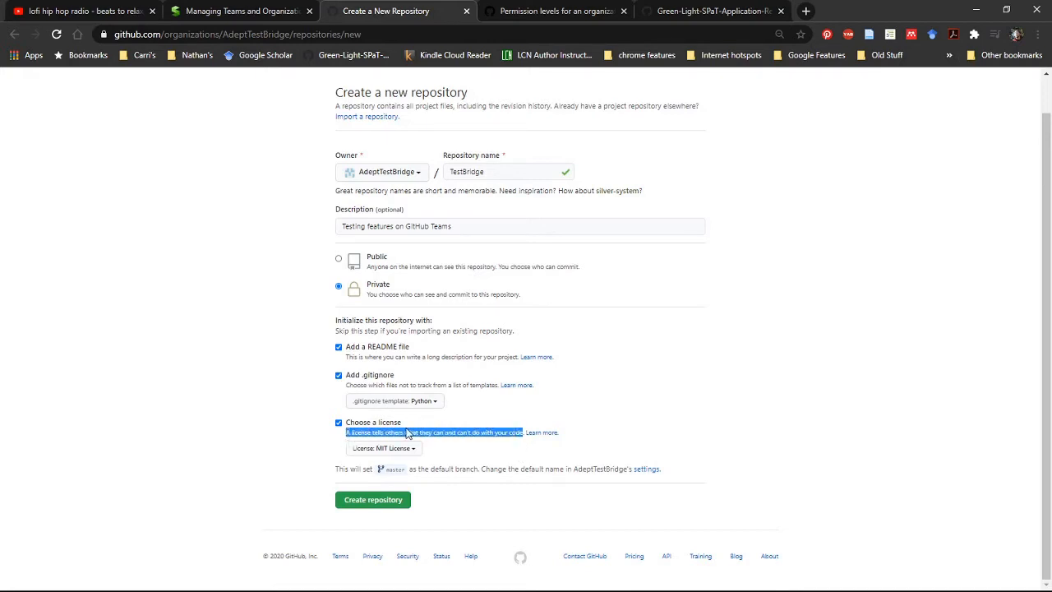
{"action": "left_click", "coordinate": [479, 453]}
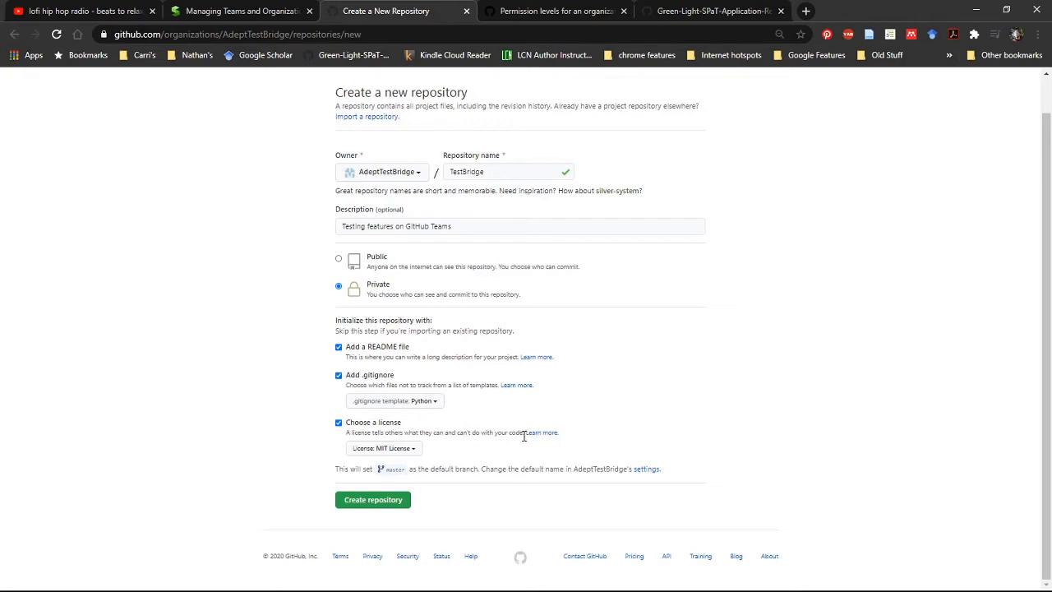
{"action": "left_click_drag", "start_coordinate": [523, 436], "coordinate": [349, 438]}
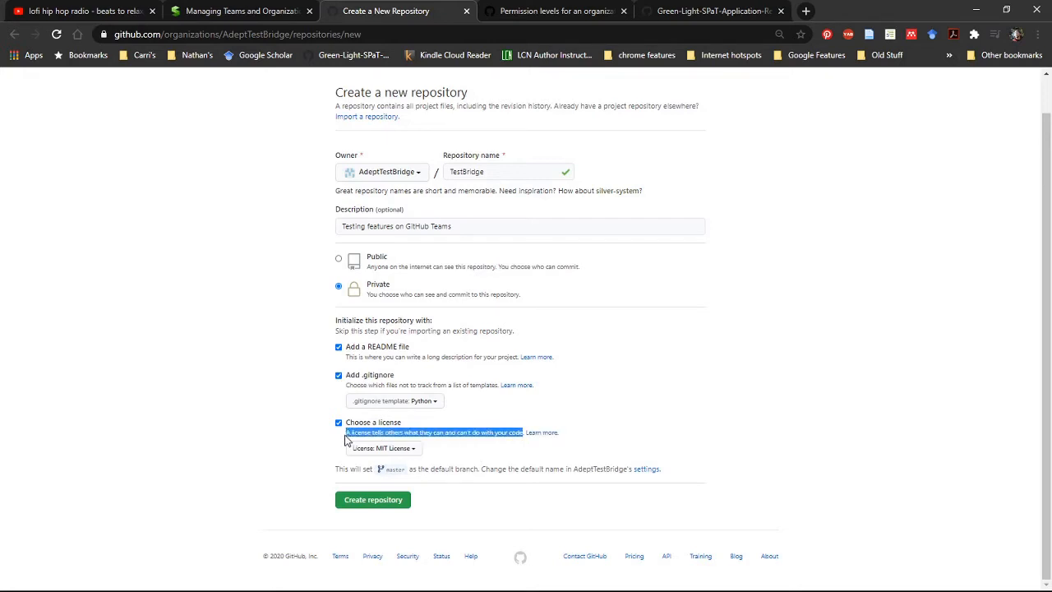
{"action": "left_click", "coordinate": [348, 438]}
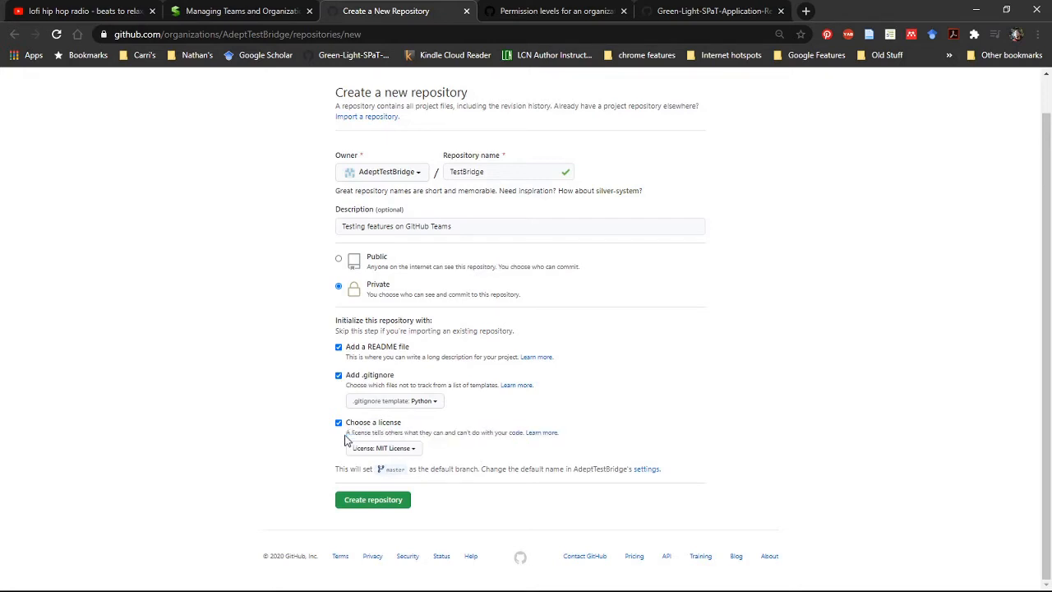
{"action": "left_click", "coordinate": [401, 505]}
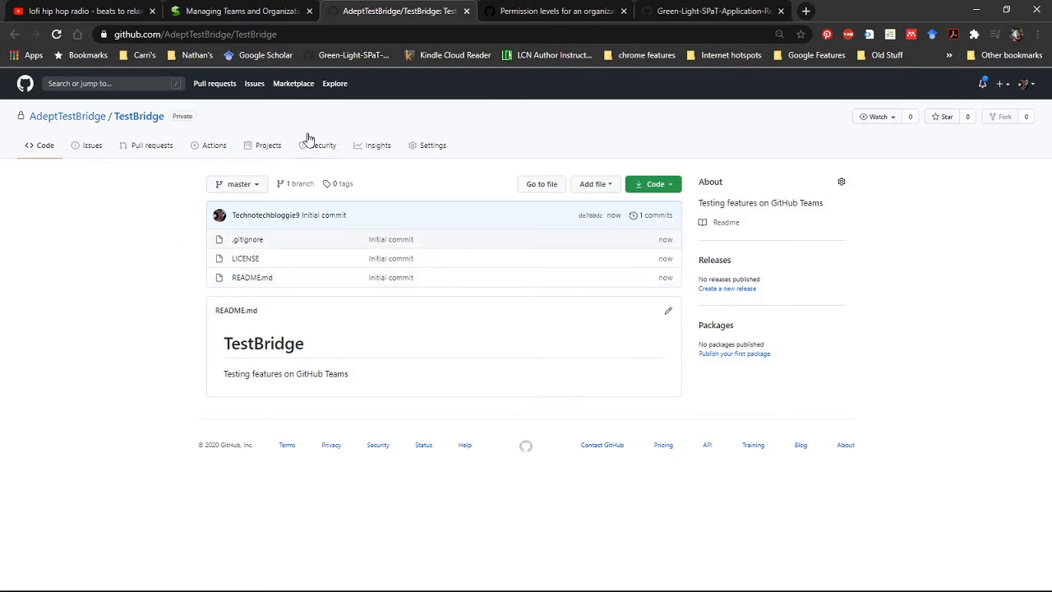
- Check the Code and Add file menus on the new TestBridge repo, then go to its Issues
{"action": "left_click", "coordinate": [673, 186]}
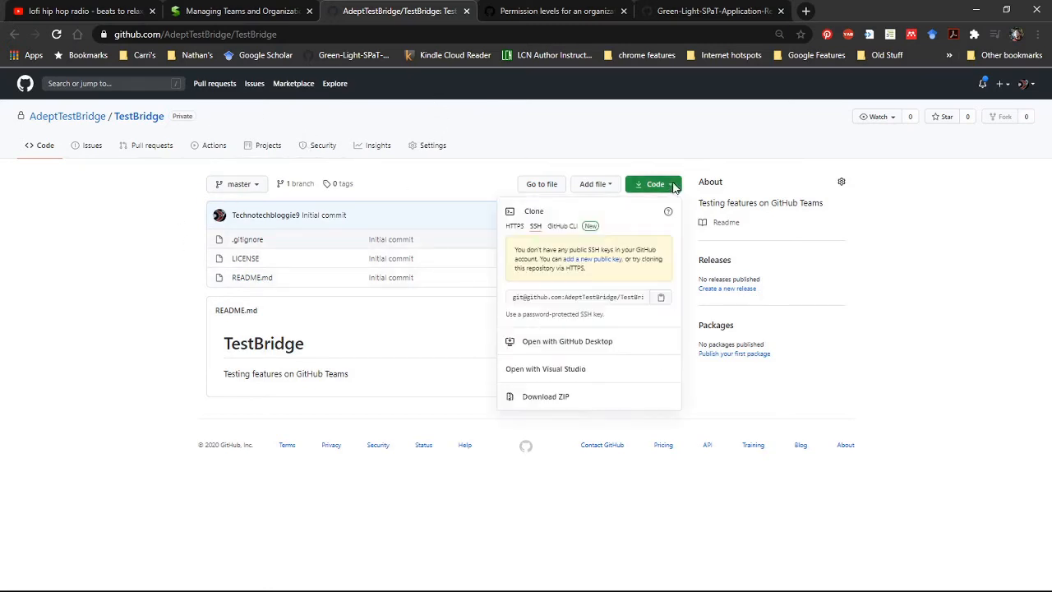
{"action": "left_click", "coordinate": [673, 186]}
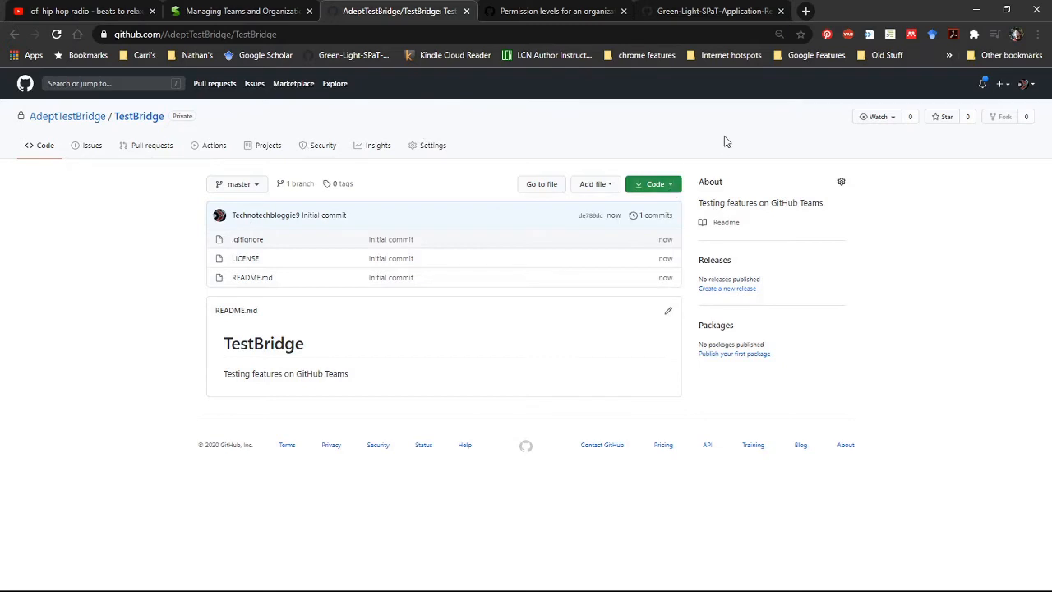
{"action": "left_click", "coordinate": [609, 185]}
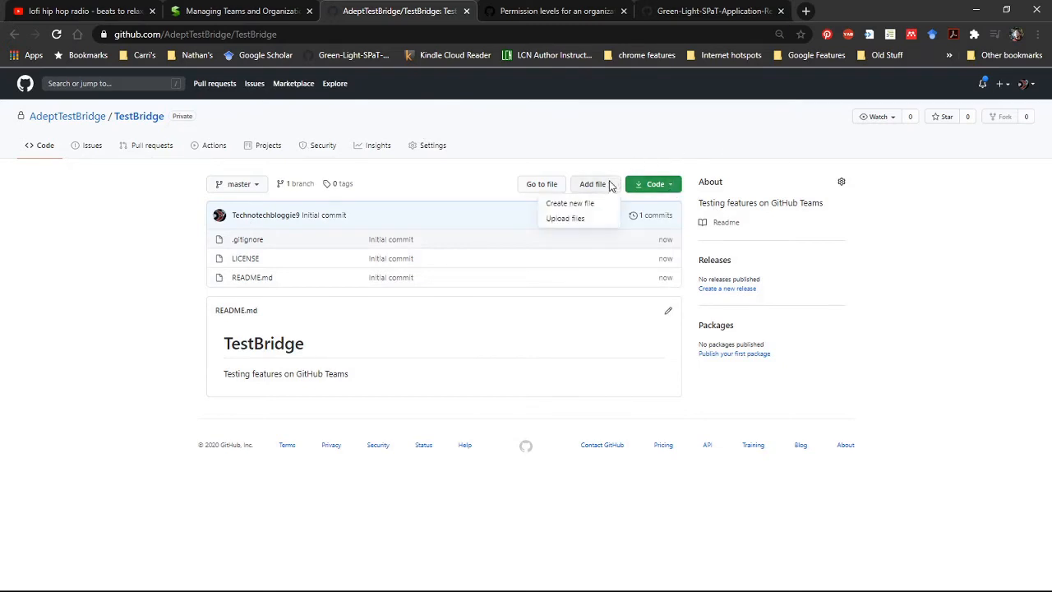
{"action": "left_click", "coordinate": [609, 186]}
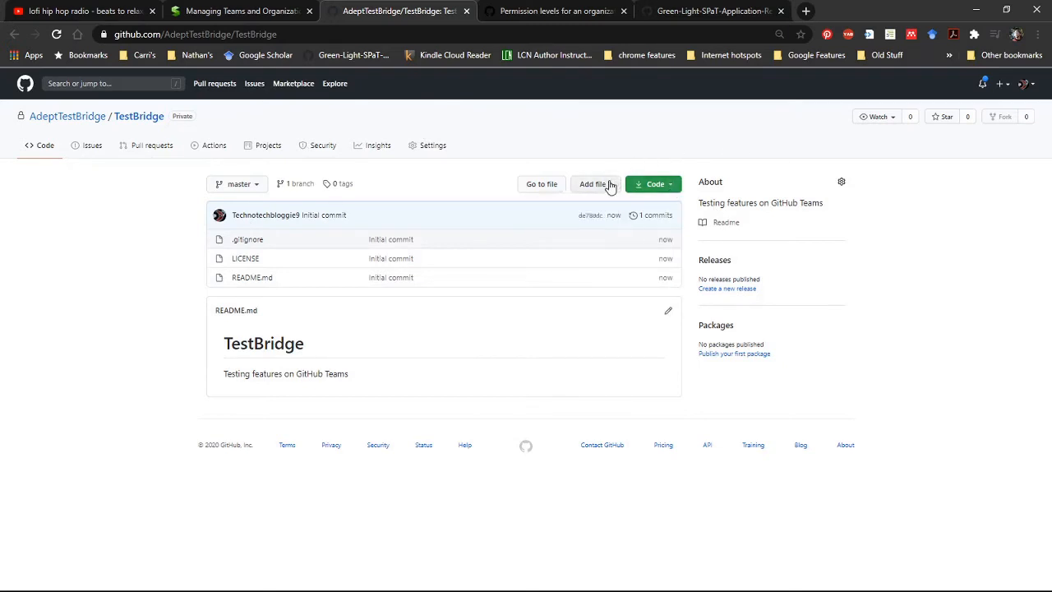
{"action": "left_click", "coordinate": [90, 152]}
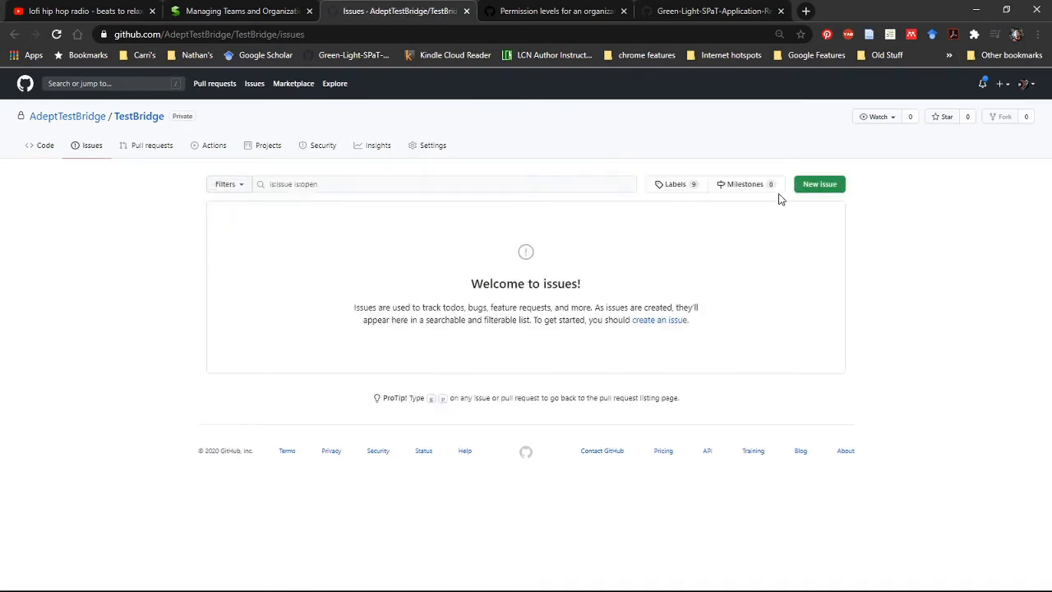
- Draft a new issue titled TODO with the body 'Add some code to this repository'
{"action": "left_click", "coordinate": [830, 189]}
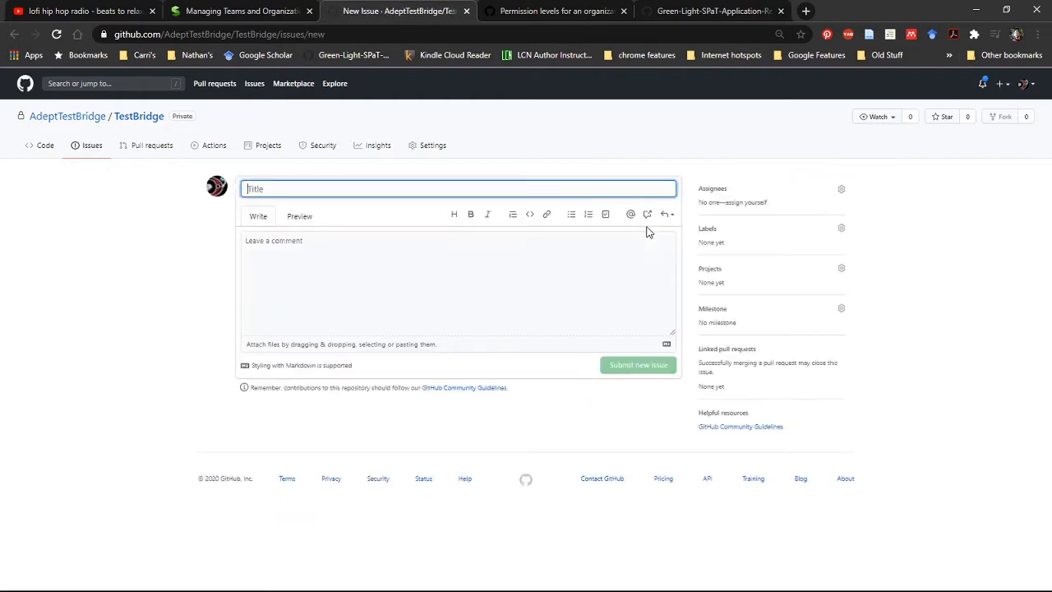
{"action": "type", "text": "TODA"}
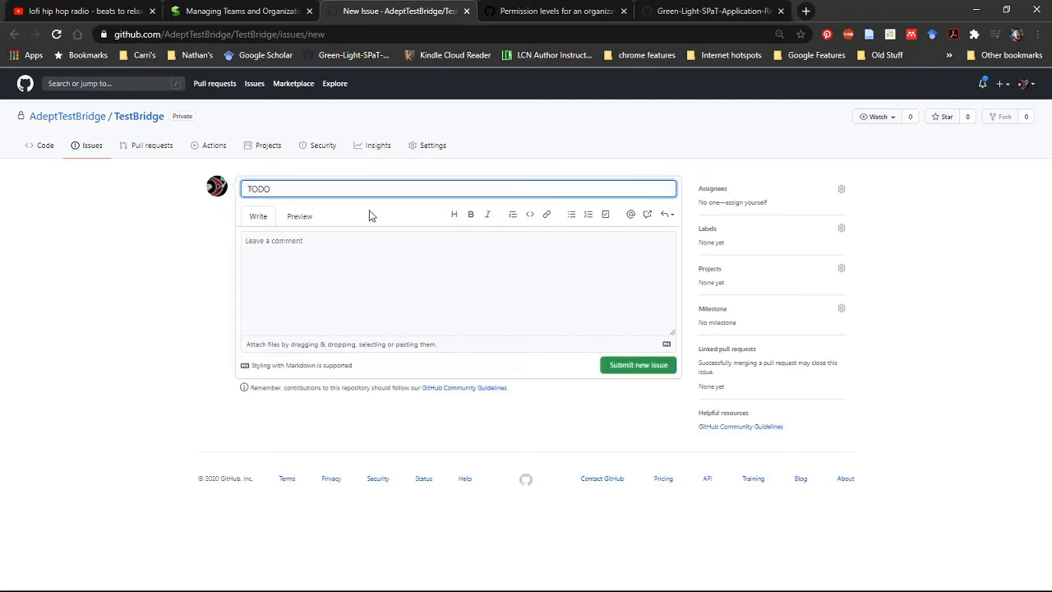
{"action": "left_click", "coordinate": [352, 241]}
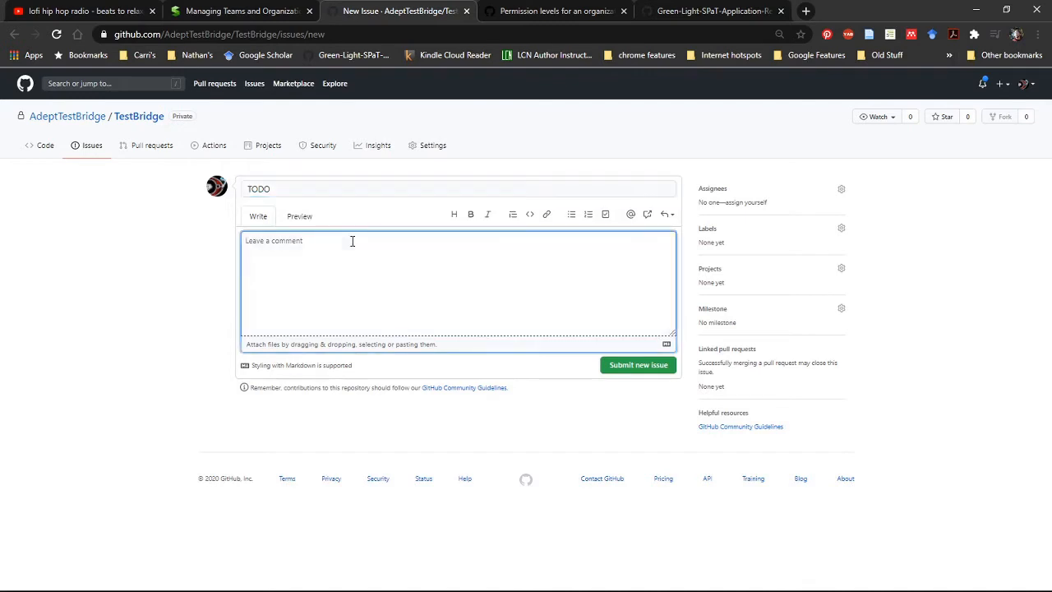
{"action": "type", "text": "Add some code to this i"}
{"action": "type", "text": "epository"}
- Assign the TODO issue to yourself
{"action": "left_click", "coordinate": [842, 191]}
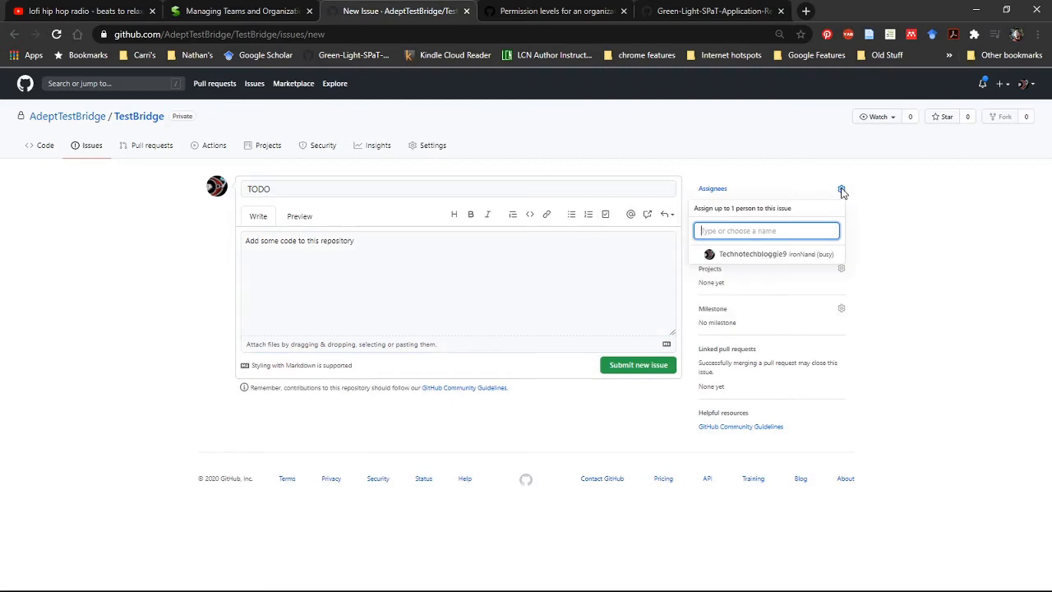
{"action": "left_click", "coordinate": [795, 261]}
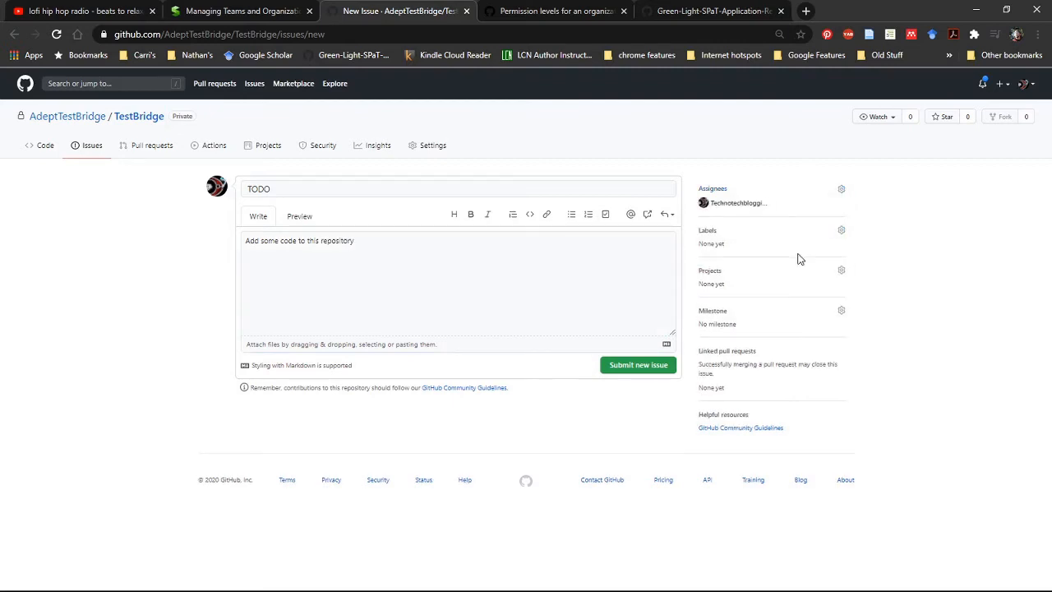
{"action": "left_click", "coordinate": [842, 191]}
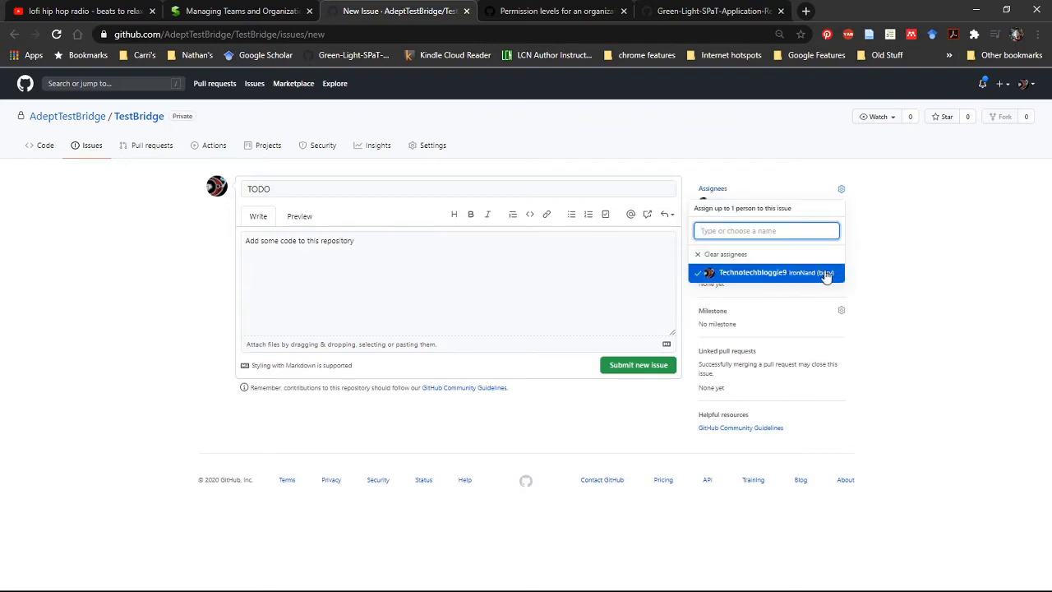
{"action": "left_click", "coordinate": [945, 233]}
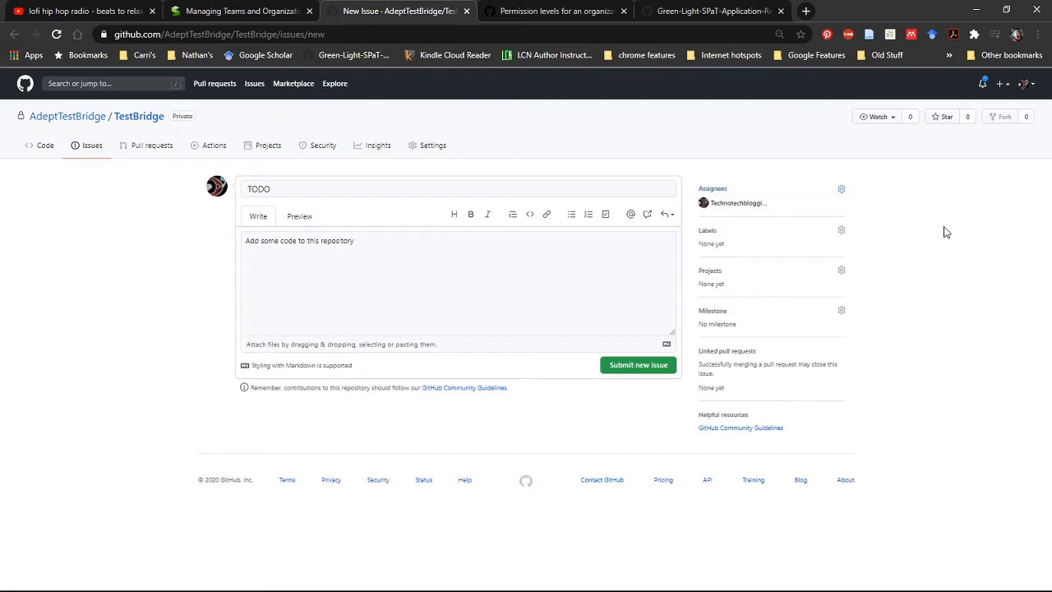
- Label the issue 'good first issue', leave projects unlinked, and submit it
{"action": "left_click", "coordinate": [841, 232]}
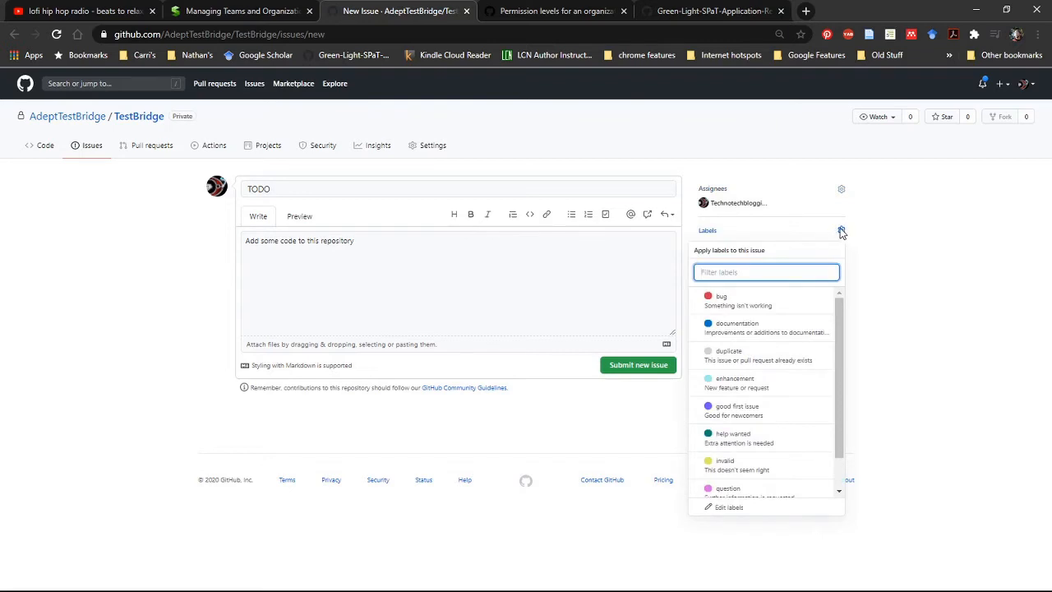
{"action": "left_click", "coordinate": [758, 418]}
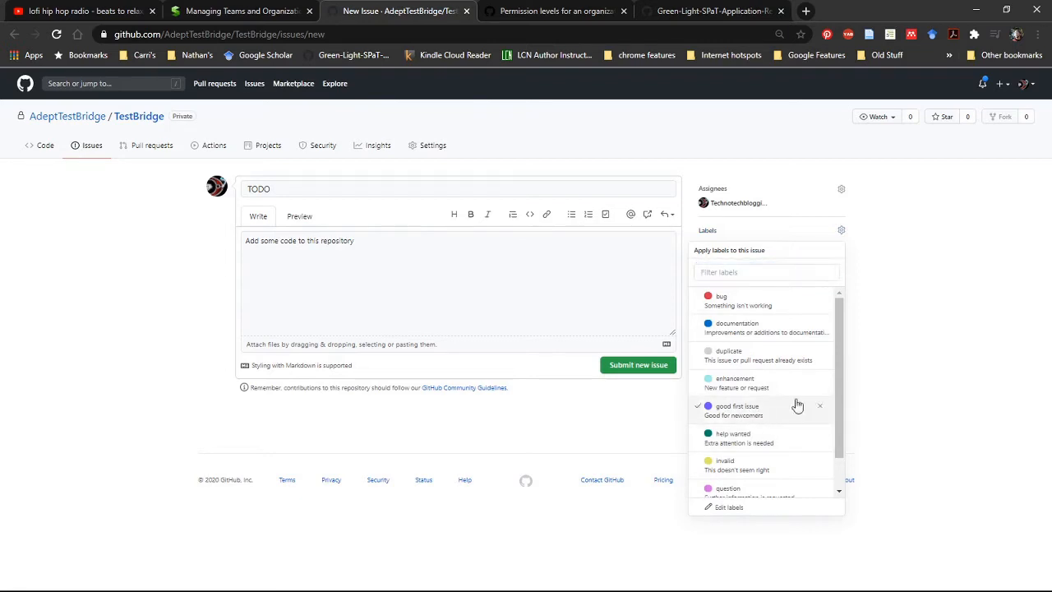
{"action": "left_click", "coordinate": [922, 388]}
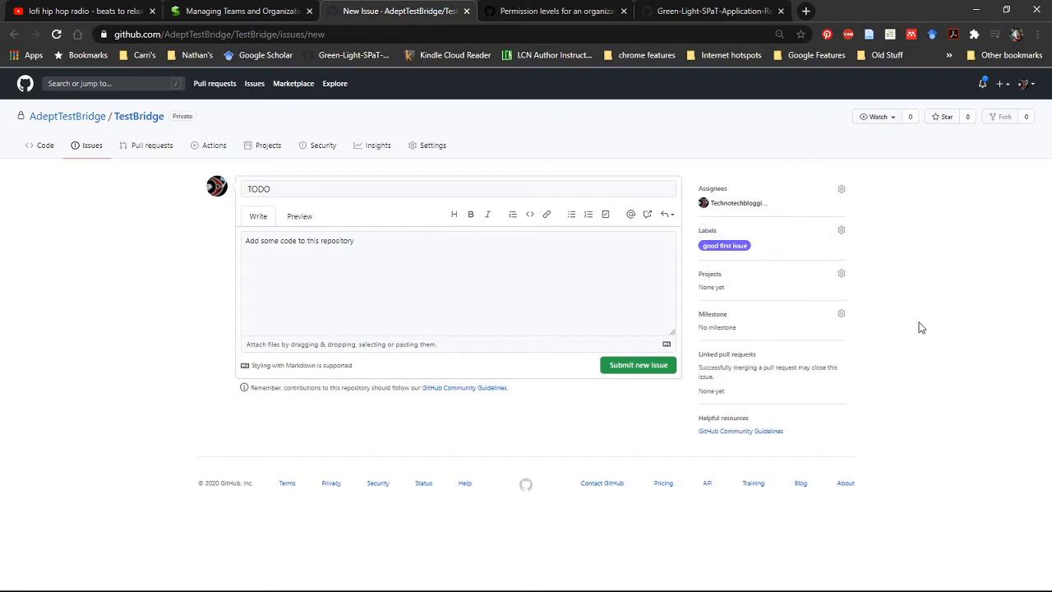
{"action": "left_click", "coordinate": [841, 276]}
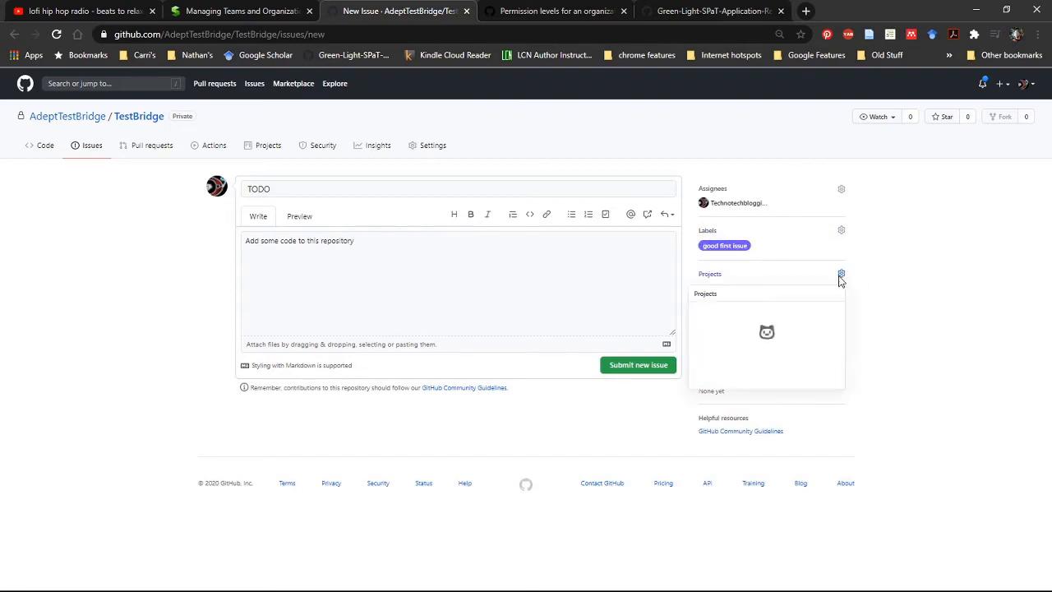
{"action": "left_click", "coordinate": [840, 276]}
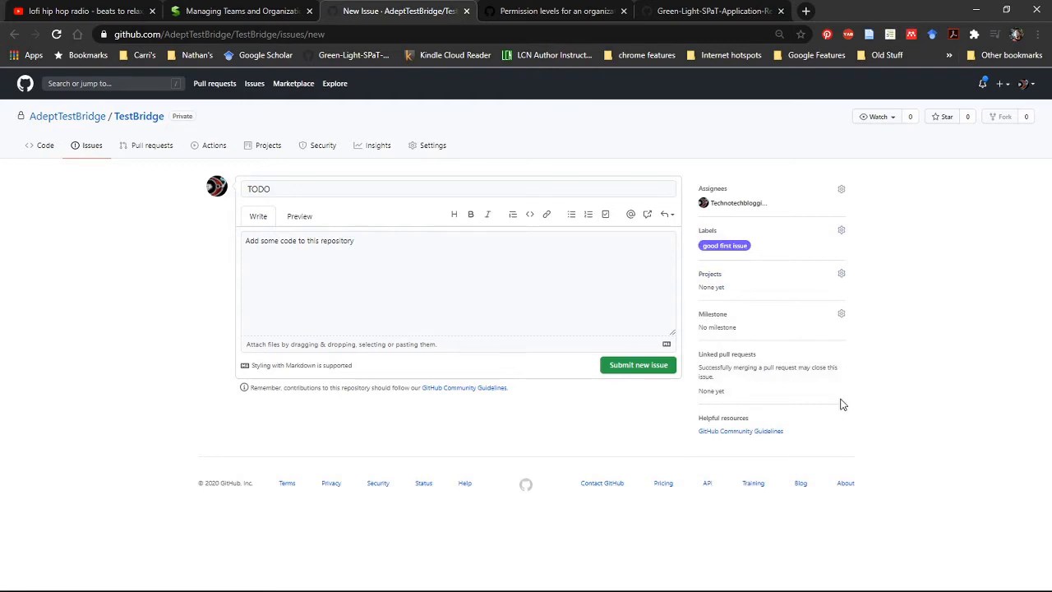
{"action": "left_click", "coordinate": [613, 369]}
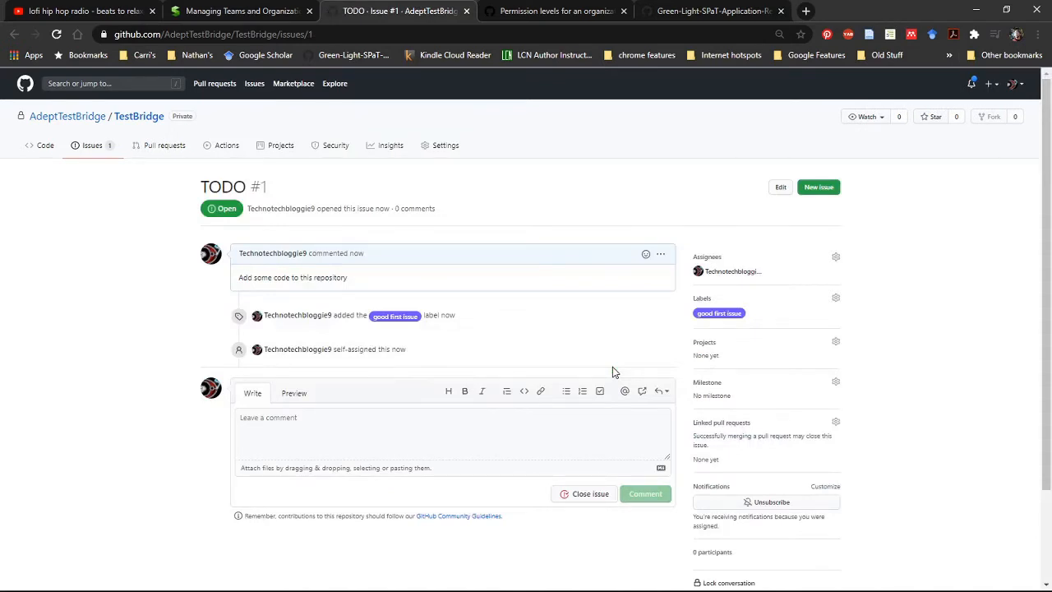
- Add an Eyes reaction to the TODO issue's opening comment
{"action": "scroll", "coordinate": [527, 317], "scroll_direction": "down", "scroll_amount": 1}
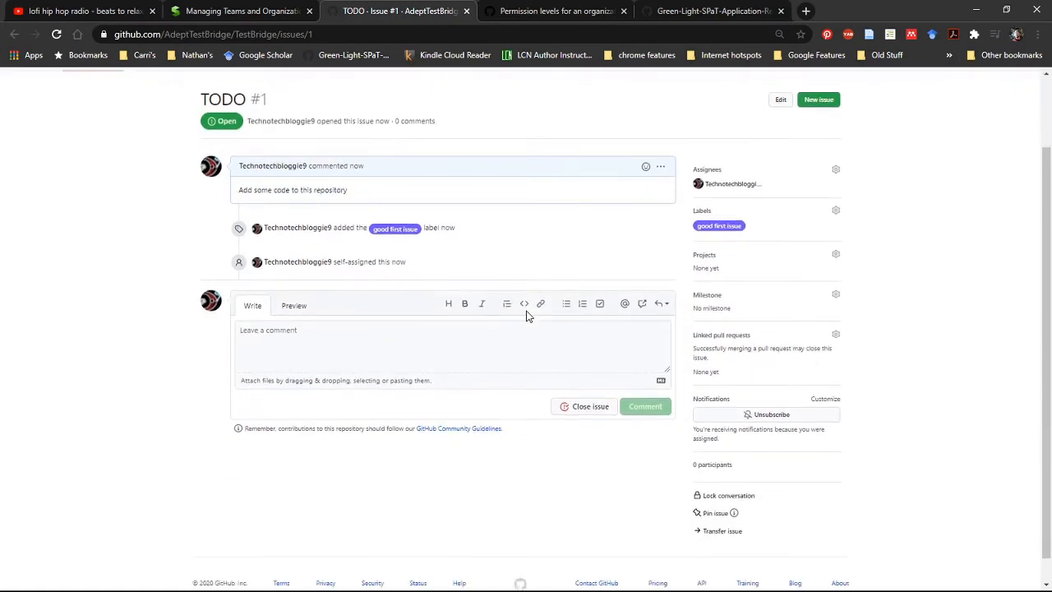
{"action": "scroll", "coordinate": [527, 317], "scroll_direction": "up", "scroll_amount": 1}
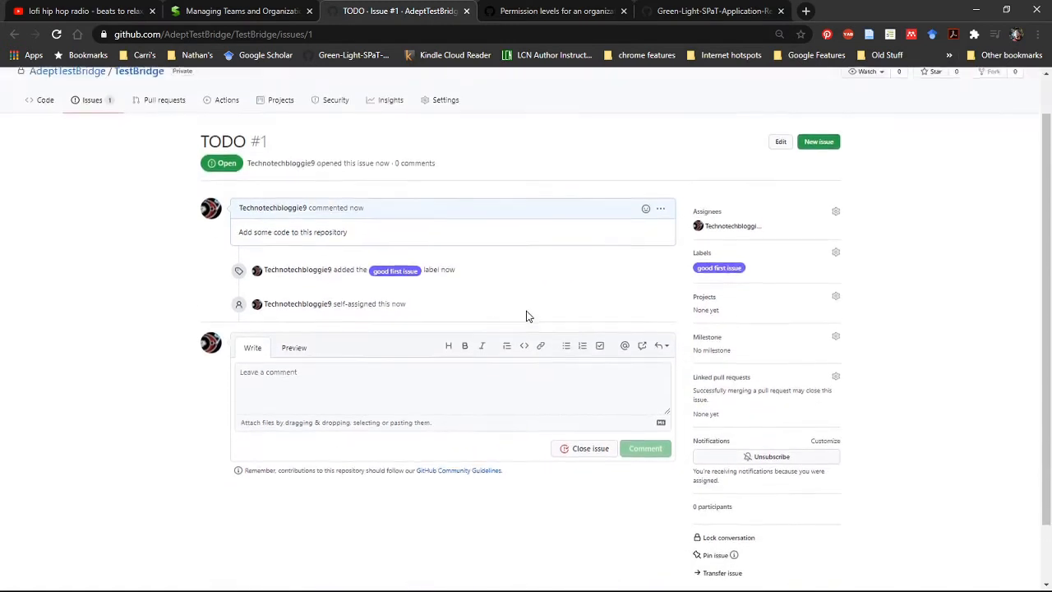
{"action": "left_click", "coordinate": [646, 211]}
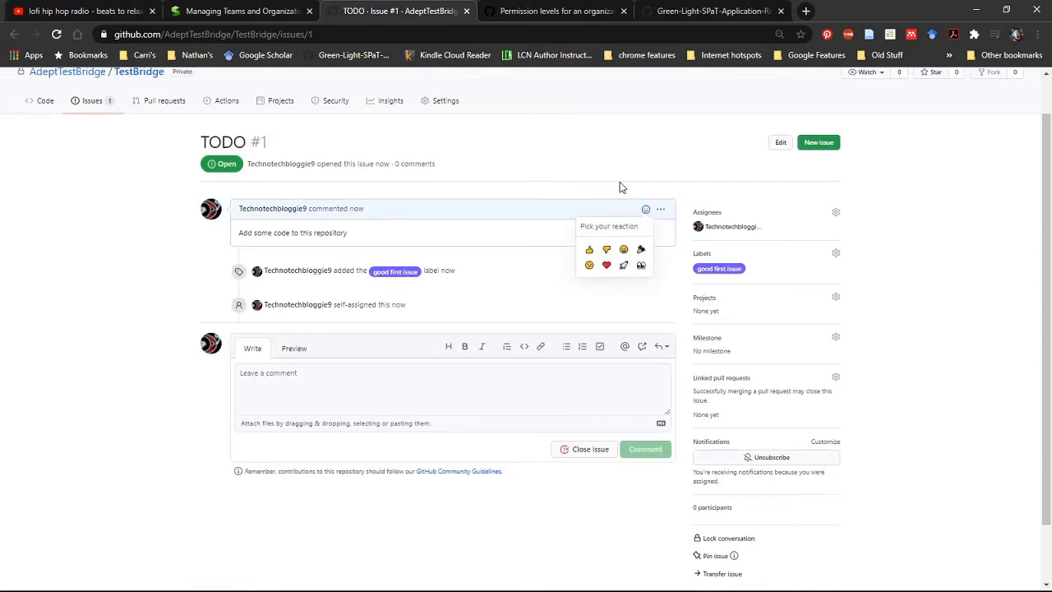
{"action": "left_click", "coordinate": [641, 266]}
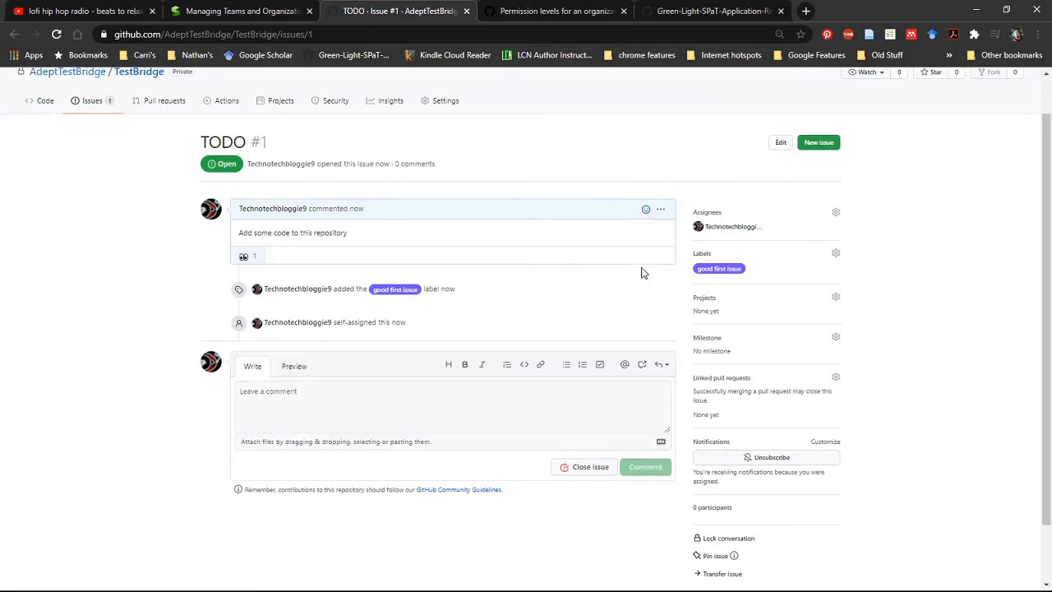
{"action": "scroll", "coordinate": [643, 273], "scroll_direction": "down", "scroll_amount": 2}
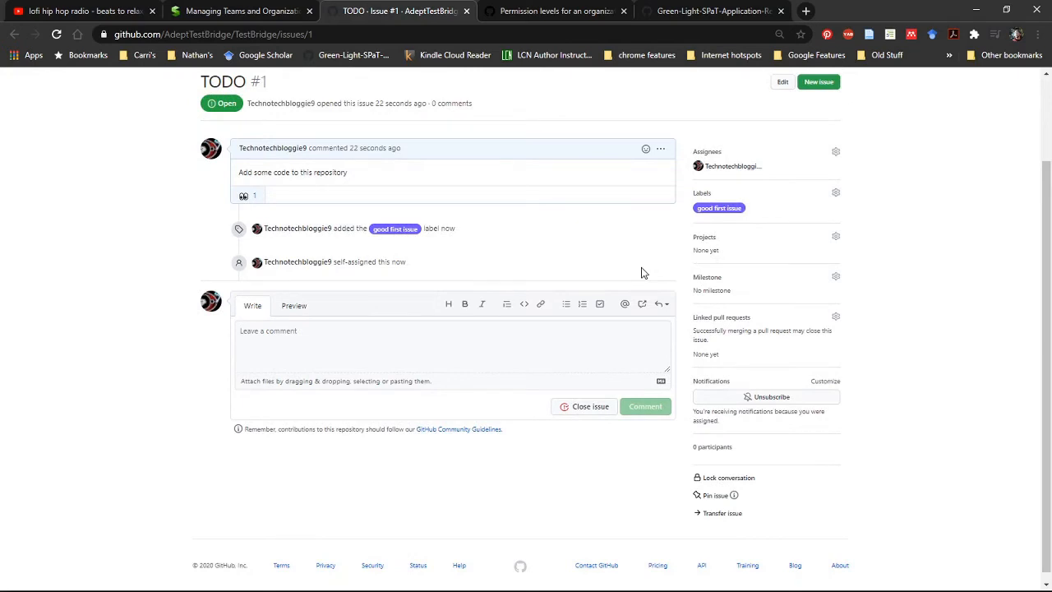
{"action": "scroll", "coordinate": [643, 273], "scroll_direction": "up", "scroll_amount": 2}
{"action": "scroll", "coordinate": [644, 273], "scroll_direction": "down", "scroll_amount": 3}
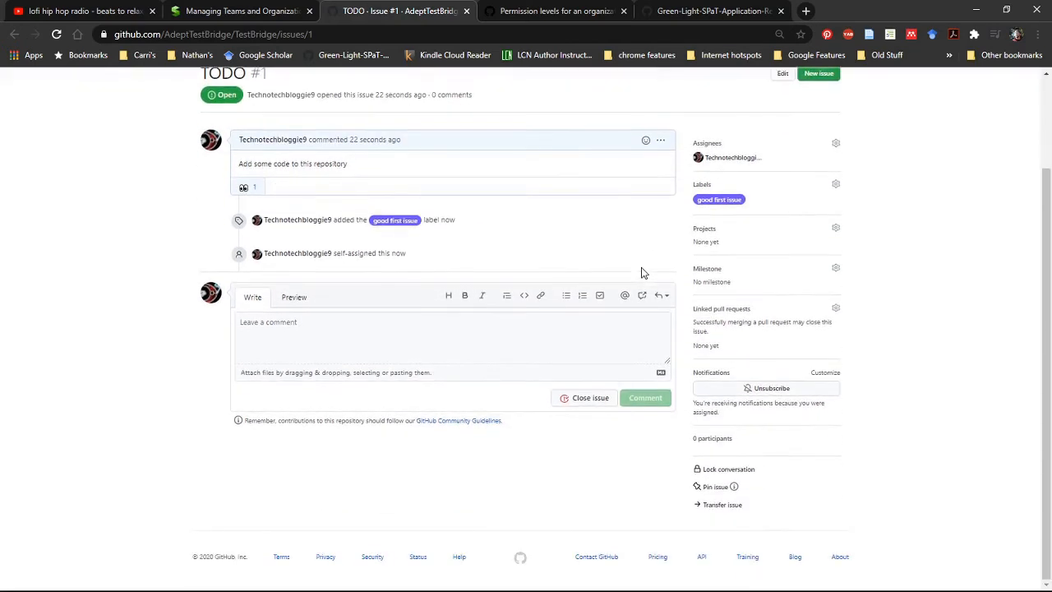
{"action": "scroll", "coordinate": [553, 249], "scroll_direction": "up", "scroll_amount": 2}
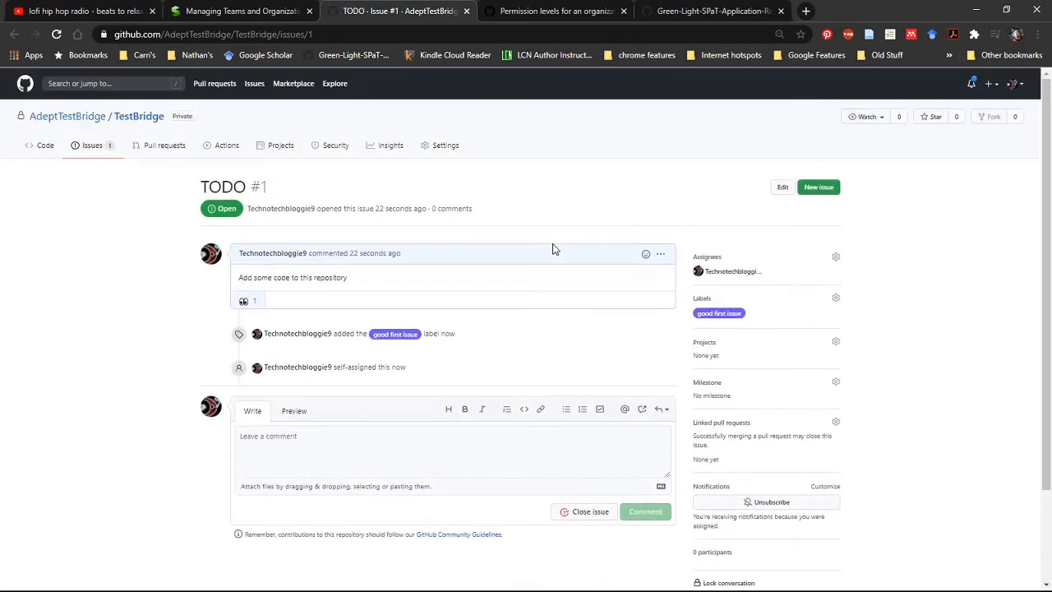
- Open TestBridge's Actions workflow templates page and scroll through the starter workflows
{"action": "left_click", "coordinate": [227, 145]}
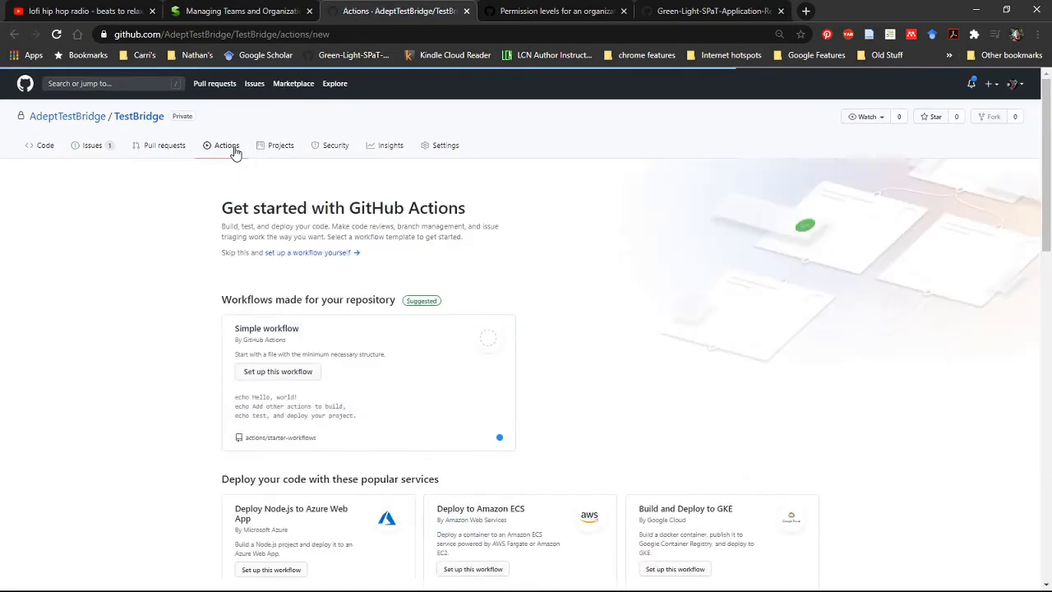
{"action": "scroll", "coordinate": [261, 278], "scroll_direction": "down", "scroll_amount": 1}
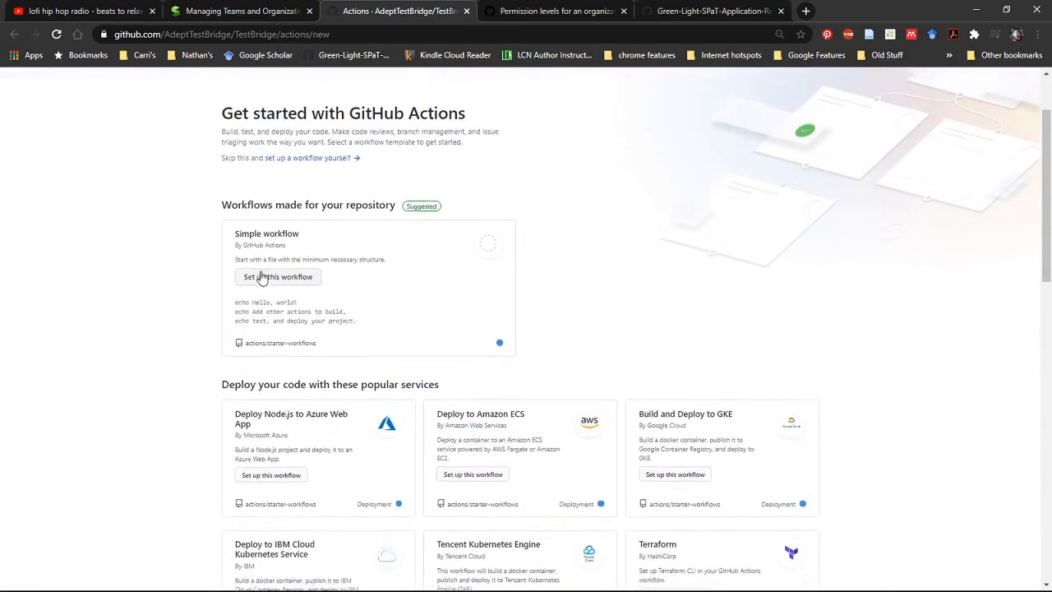
{"action": "scroll", "coordinate": [261, 277], "scroll_direction": "up", "scroll_amount": 1}
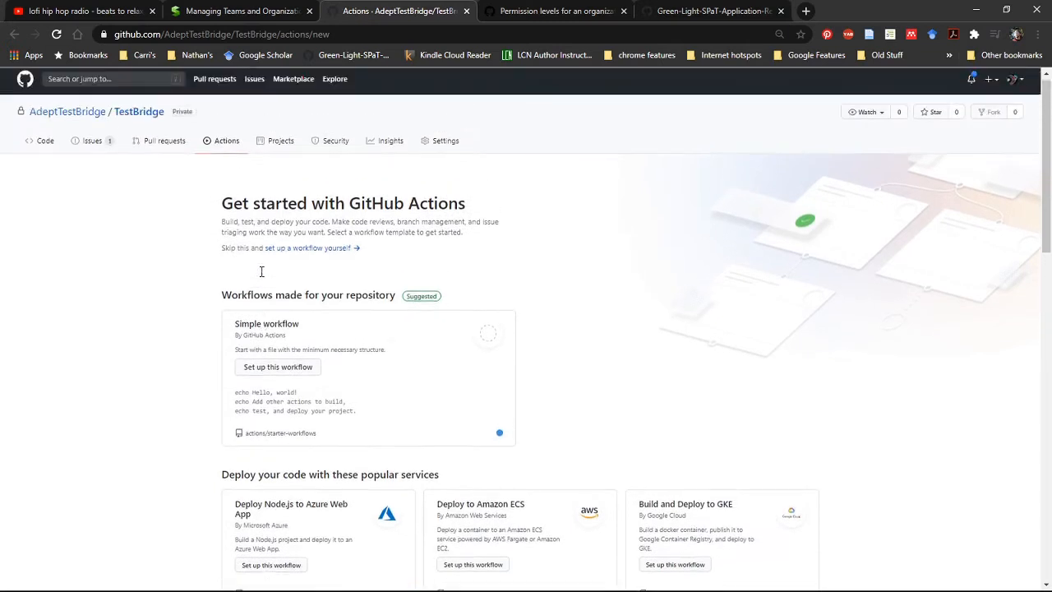
{"action": "scroll", "coordinate": [261, 277], "scroll_direction": "down", "scroll_amount": 3}
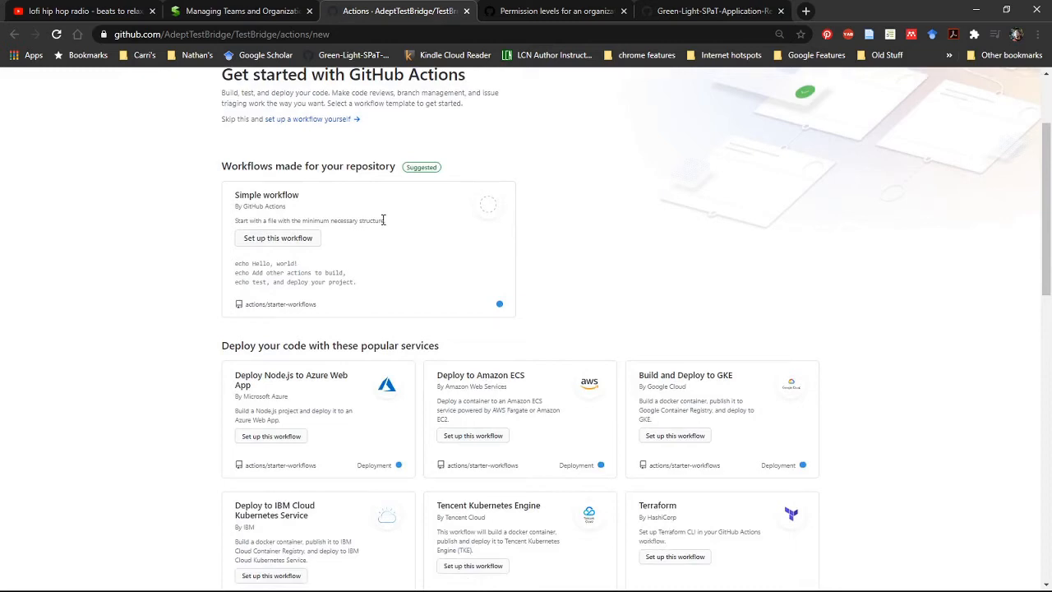
{"action": "scroll", "coordinate": [378, 251], "scroll_direction": "down", "scroll_amount": 4}
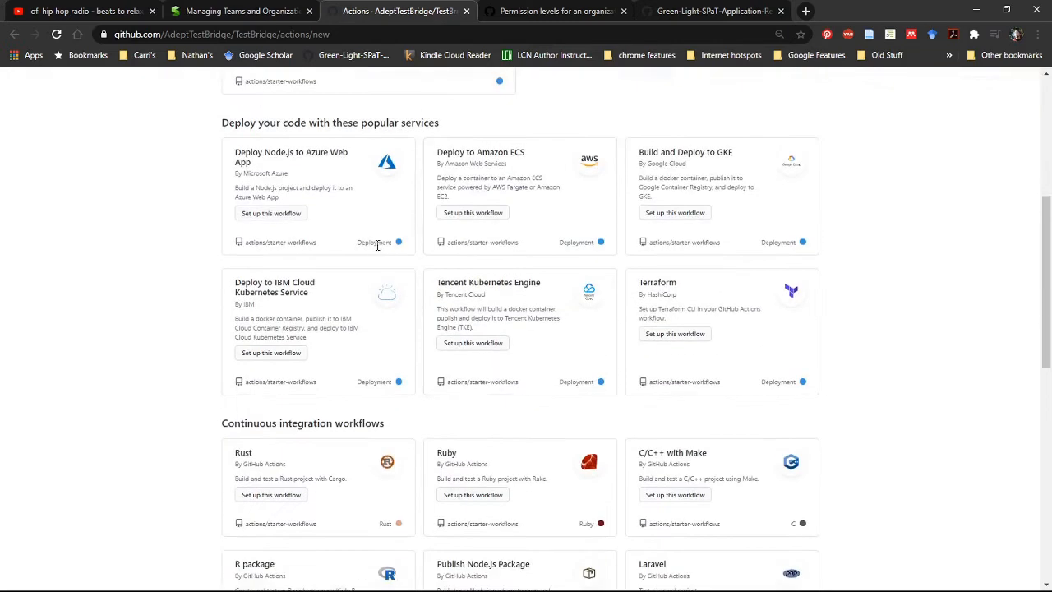
{"action": "scroll", "coordinate": [392, 329], "scroll_direction": "down", "scroll_amount": 3}
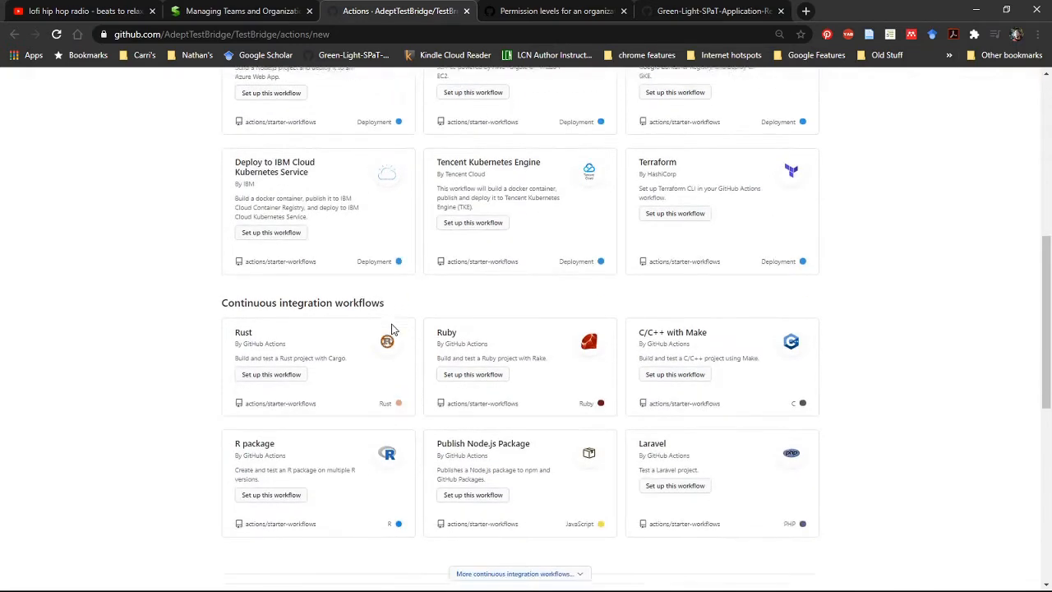
{"action": "scroll", "coordinate": [392, 328], "scroll_direction": "down", "scroll_amount": 2}
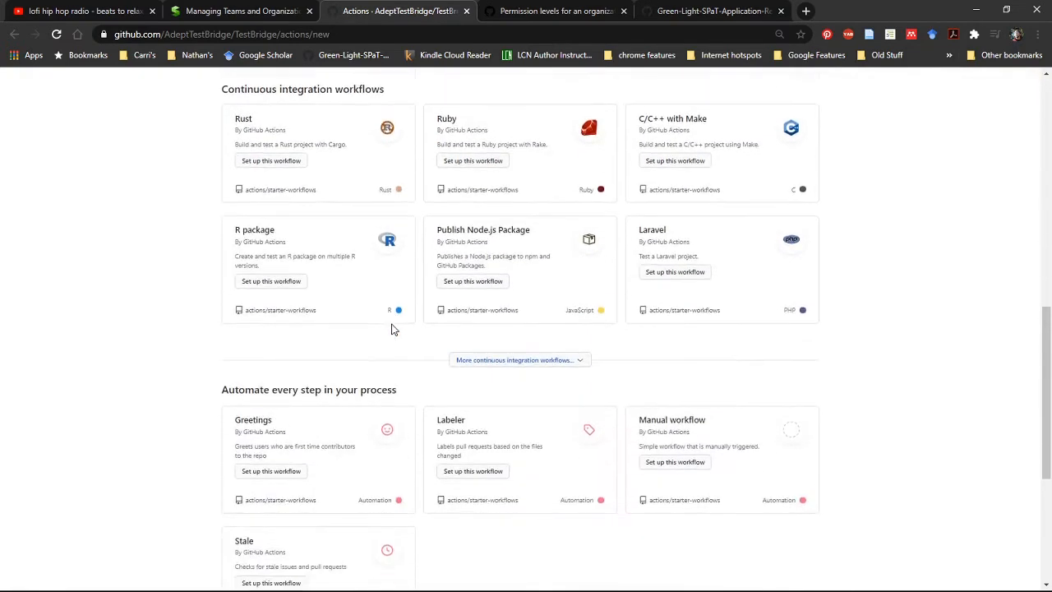
{"action": "scroll", "coordinate": [392, 329], "scroll_direction": "down", "scroll_amount": 3}
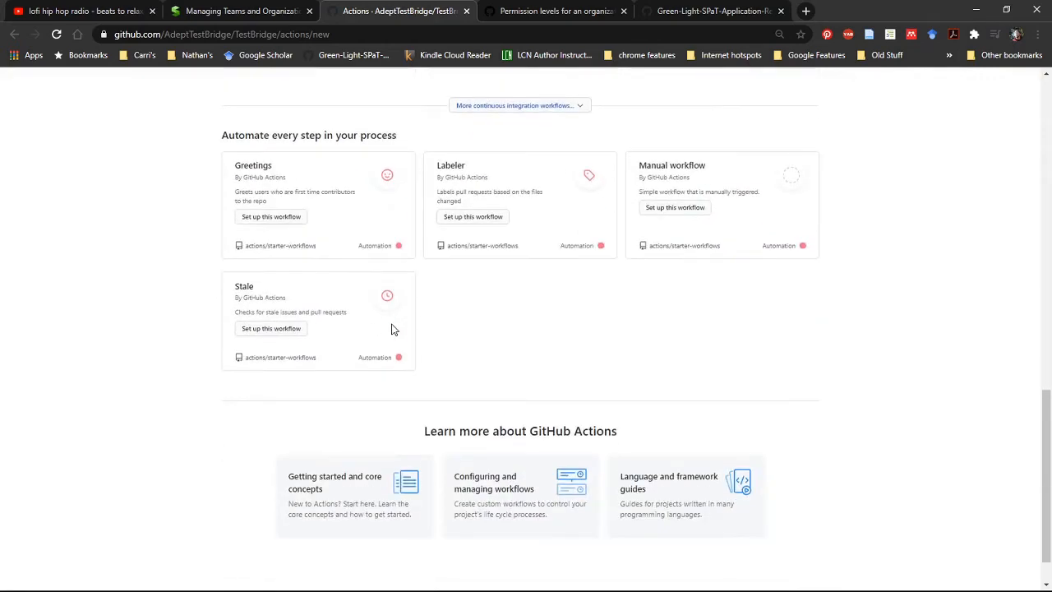
{"action": "scroll", "coordinate": [392, 329], "scroll_direction": "up", "scroll_amount": 6}
{"action": "scroll", "coordinate": [392, 329], "scroll_direction": "up", "scroll_amount": 6}
{"action": "scroll", "coordinate": [392, 328], "scroll_direction": "down", "scroll_amount": 3}
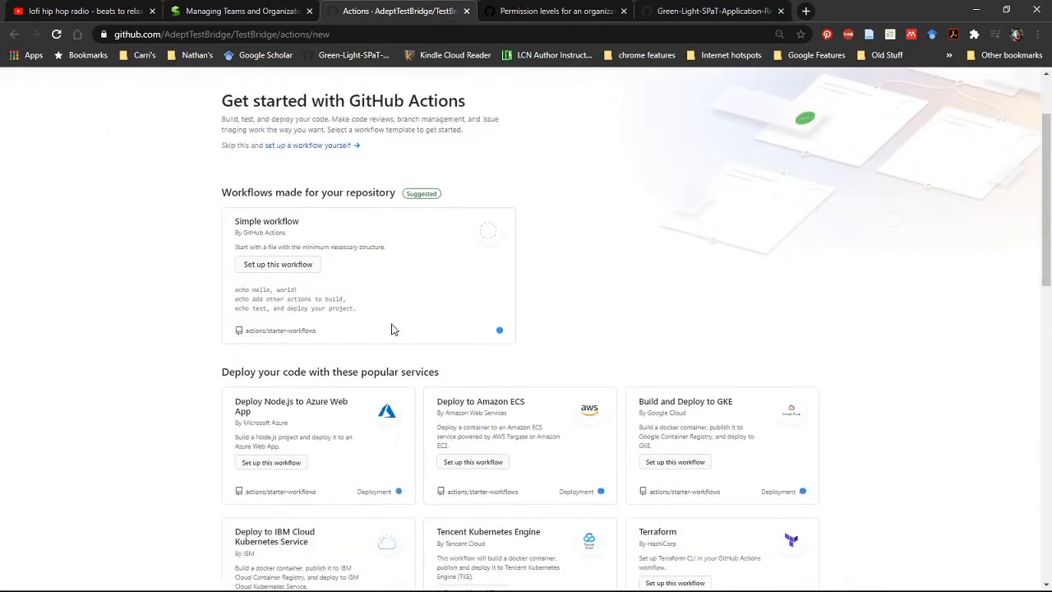
{"action": "scroll", "coordinate": [392, 328], "scroll_direction": "down", "scroll_amount": 2}
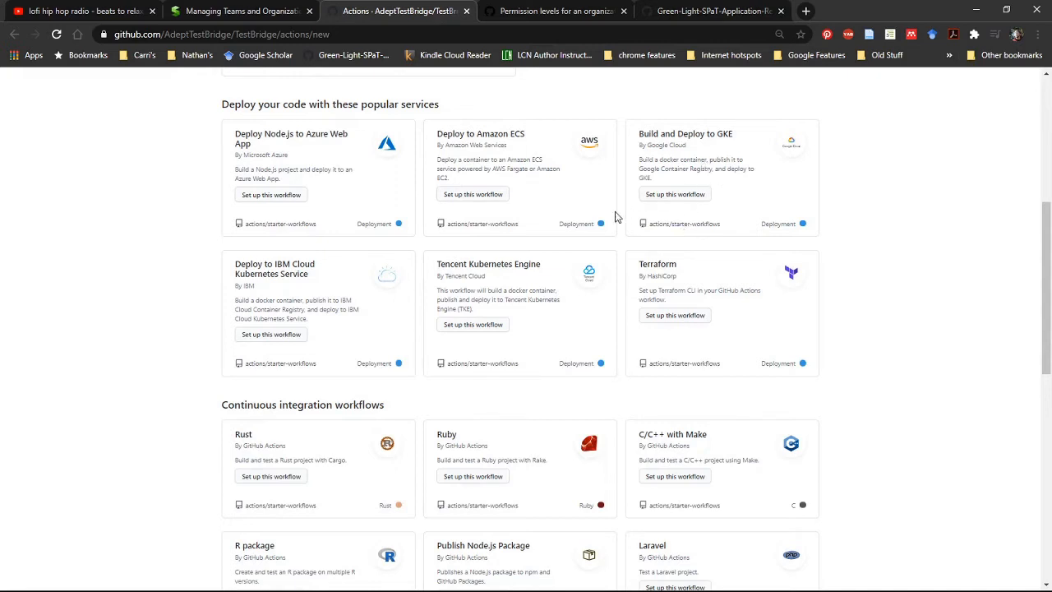
{"action": "scroll", "coordinate": [516, 309], "scroll_direction": "down", "scroll_amount": 1}
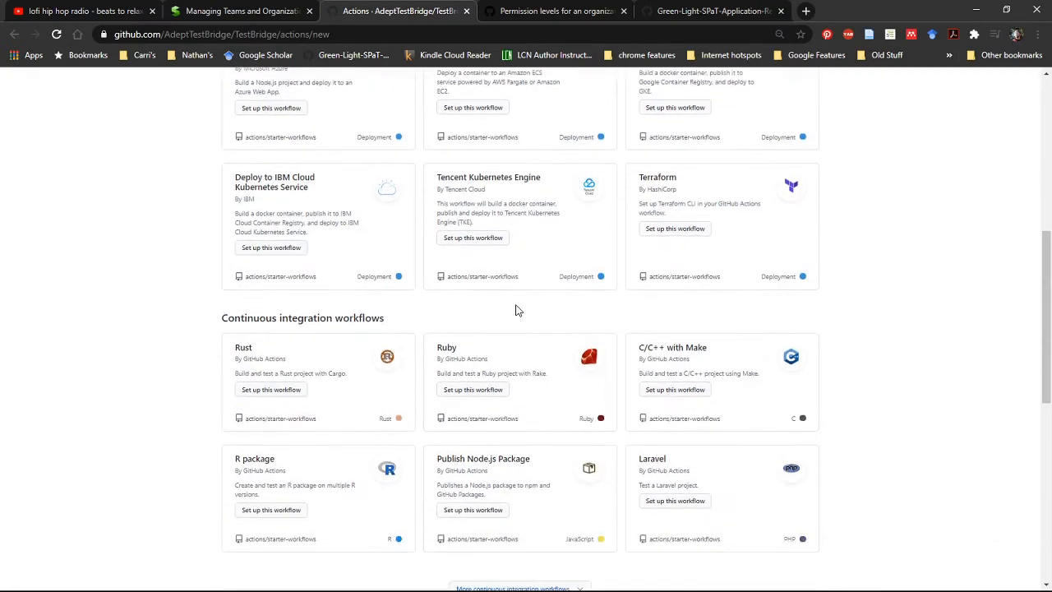
{"action": "scroll", "coordinate": [516, 309], "scroll_direction": "down", "scroll_amount": 1}
{"action": "scroll", "coordinate": [516, 309], "scroll_direction": "down", "scroll_amount": 1}
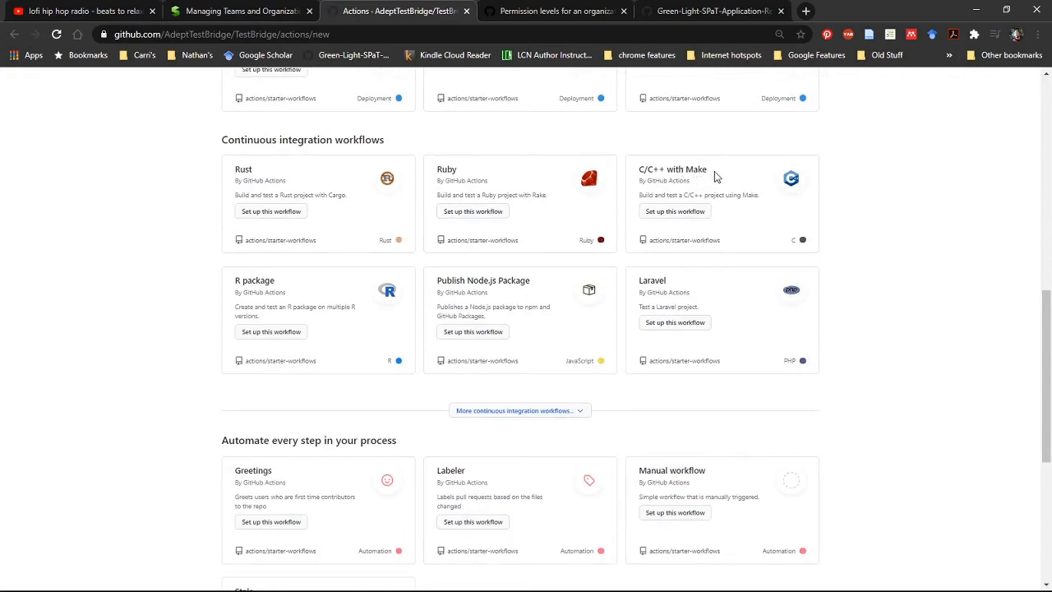
- Look over cards like C/C++ with Make and Node.js to reach the Automation group's Manual workflow
{"action": "left_click_drag", "start_coordinate": [714, 176], "coordinate": [641, 167]}
{"action": "left_click", "coordinate": [641, 168]}
{"action": "scroll", "coordinate": [685, 218], "scroll_direction": "down", "scroll_amount": 3}
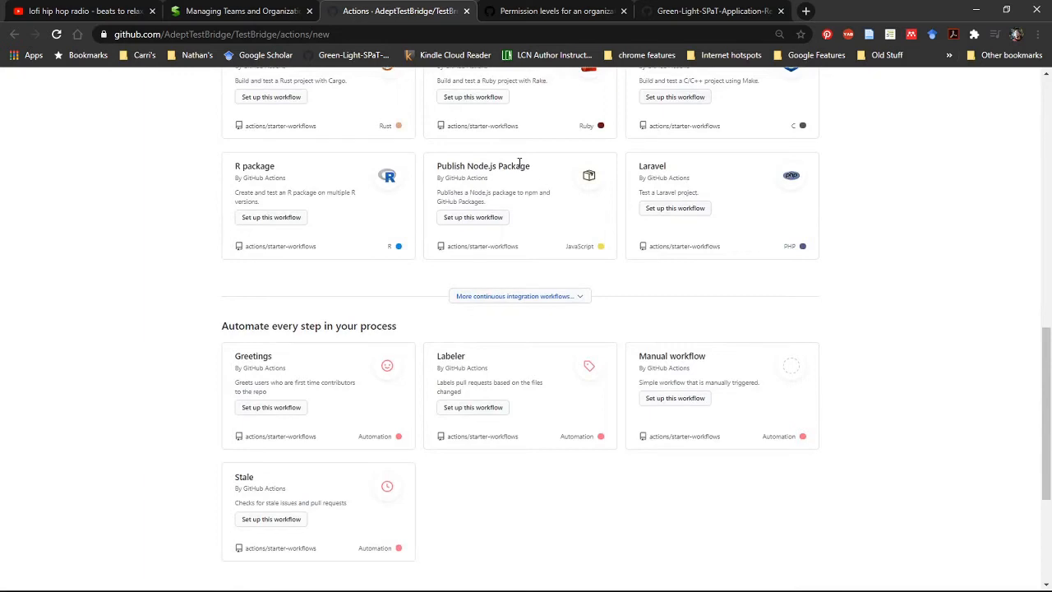
{"action": "left_click_drag", "start_coordinate": [540, 166], "coordinate": [427, 166]}
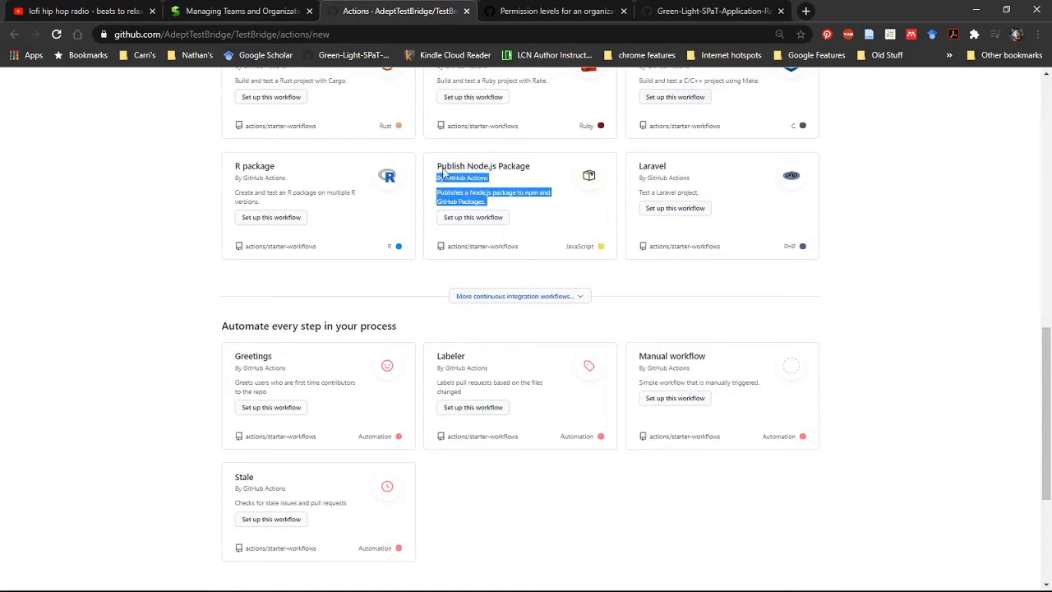
{"action": "left_click", "coordinate": [538, 190]}
{"action": "scroll", "coordinate": [539, 191], "scroll_direction": "down", "scroll_amount": 3}
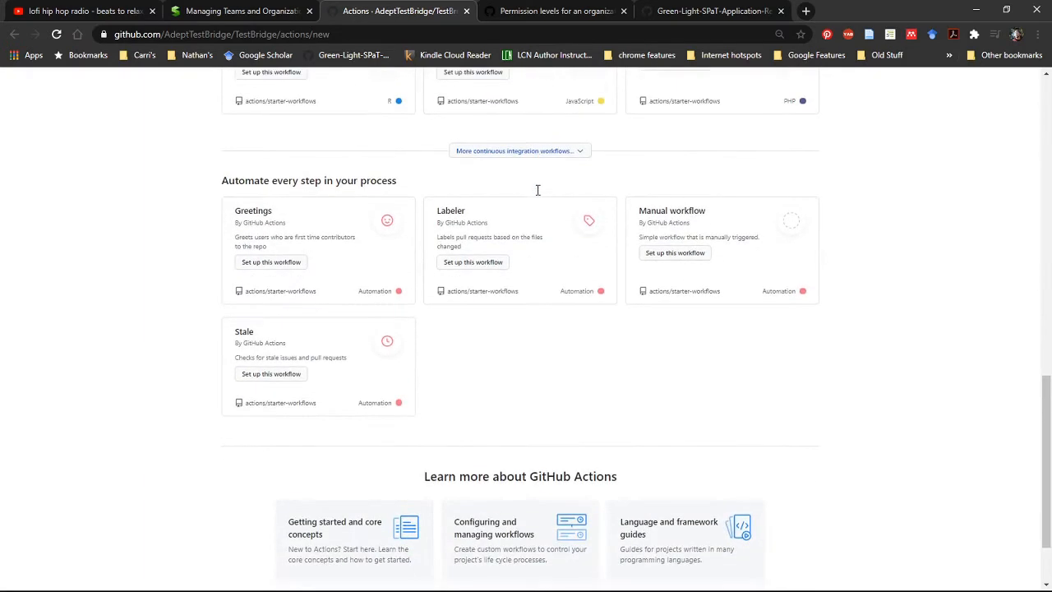
{"action": "scroll", "coordinate": [538, 195], "scroll_direction": "up", "scroll_amount": 1}
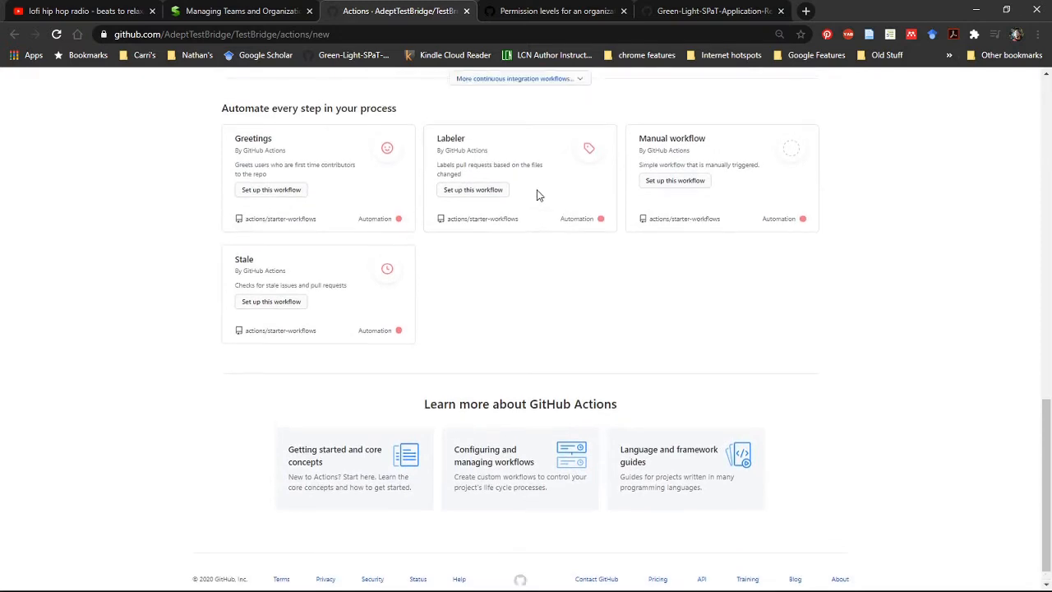
{"action": "scroll", "coordinate": [538, 195], "scroll_direction": "up", "scroll_amount": 2}
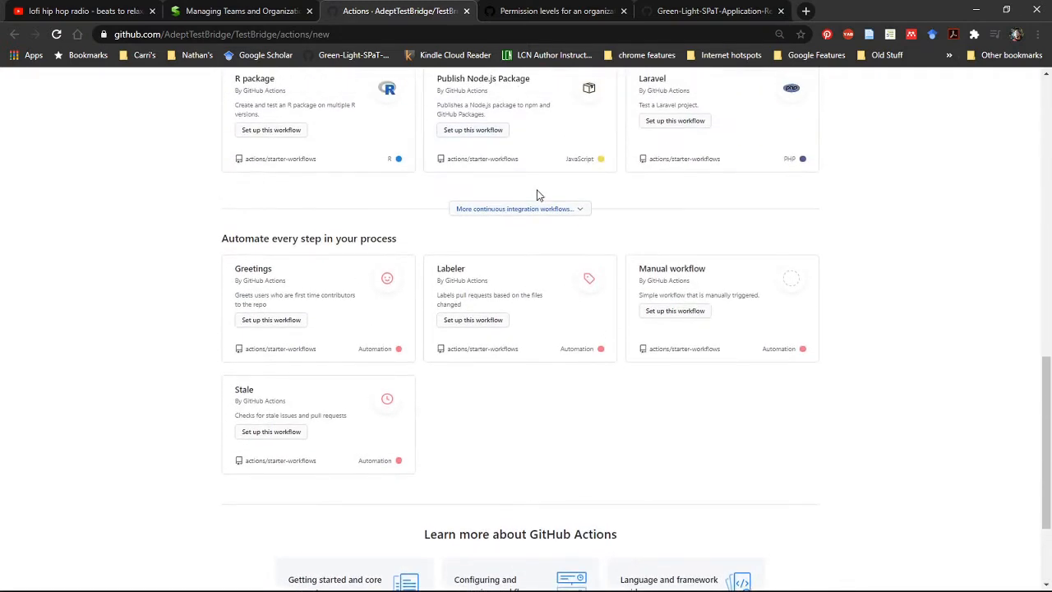
- Set up a manual.yml workflow from the Manual workflow template and review it
{"action": "left_click", "coordinate": [703, 317]}
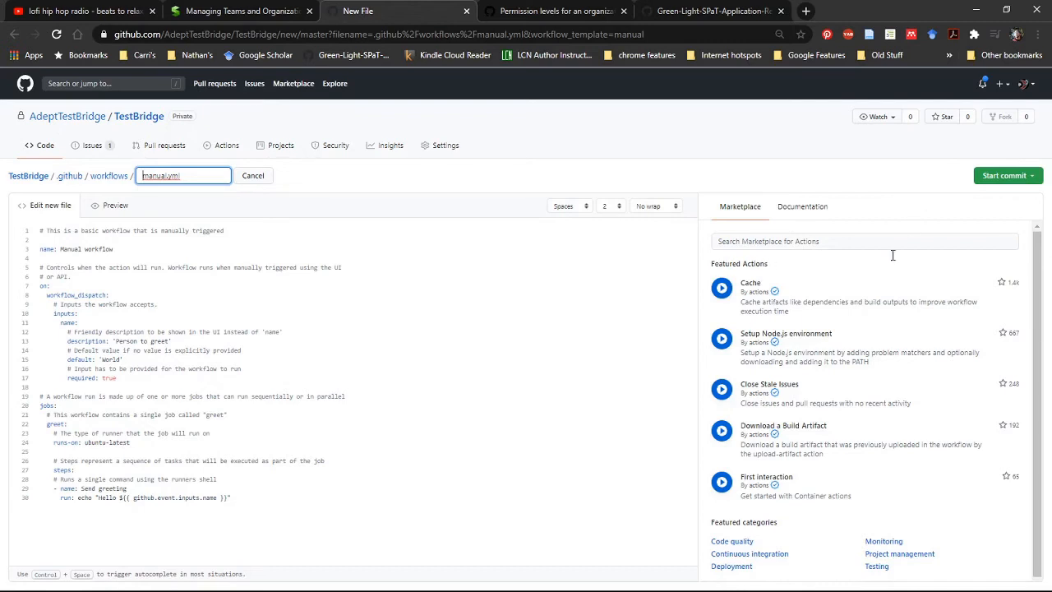
{"action": "scroll", "coordinate": [844, 396], "scroll_direction": "down", "scroll_amount": 1}
- Commit manual.yml to master as 'Create manual.yml' with description 'First workflow, needs improvement'
{"action": "left_click", "coordinate": [1003, 179]}
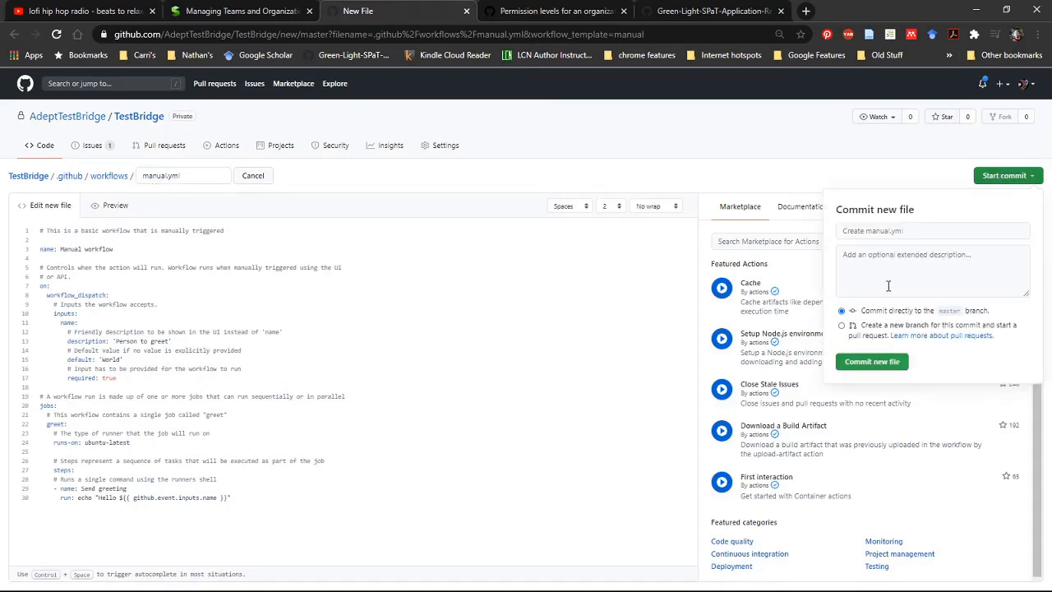
{"action": "left_click", "coordinate": [945, 230]}
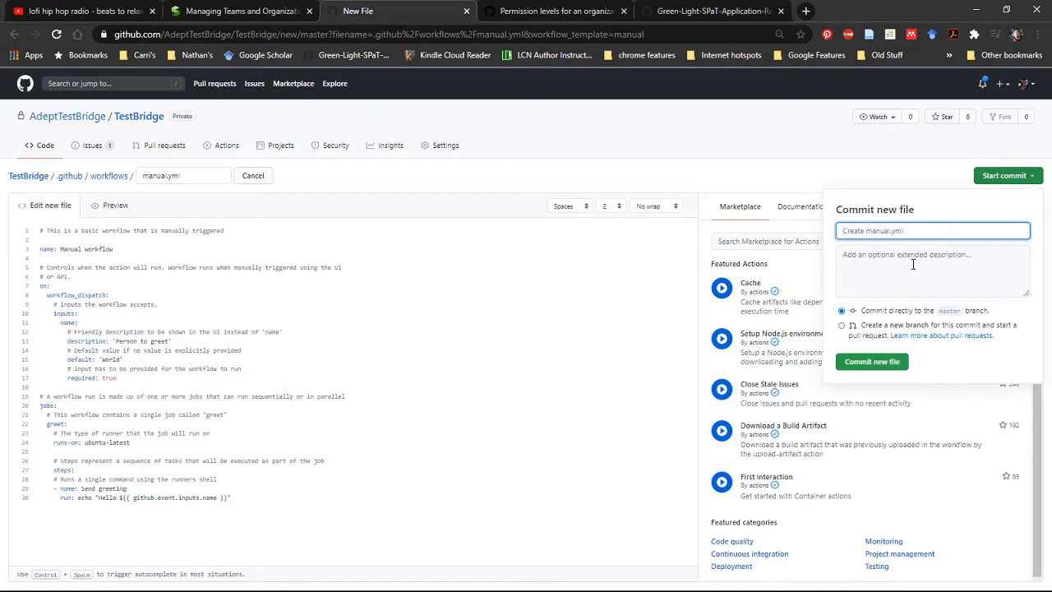
{"action": "left_click", "coordinate": [921, 260]}
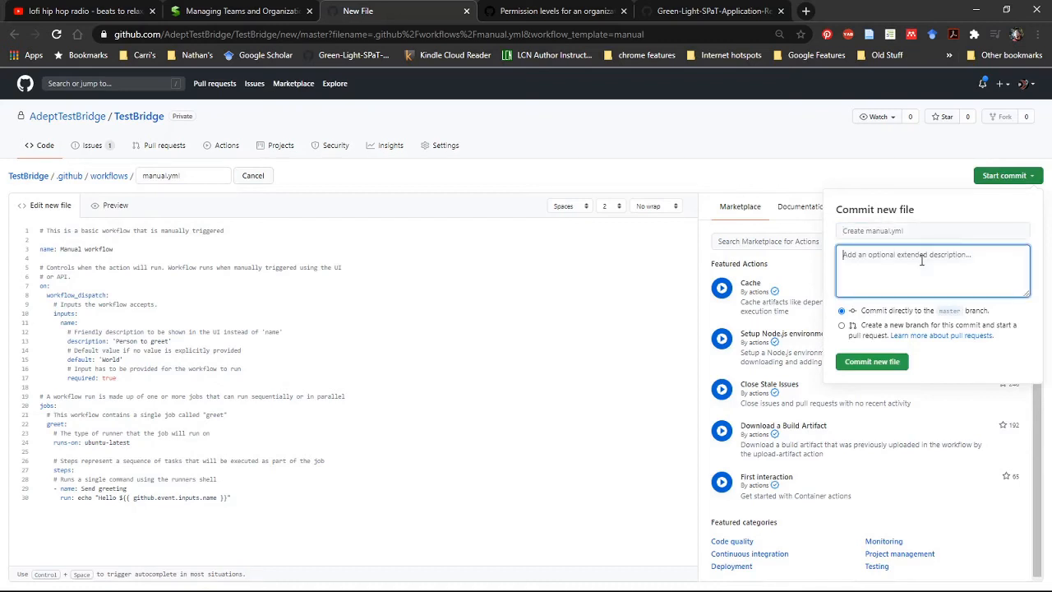
{"action": "type", "text": "First workflow, needs improvement"}
{"action": "left_click", "coordinate": [900, 369]}
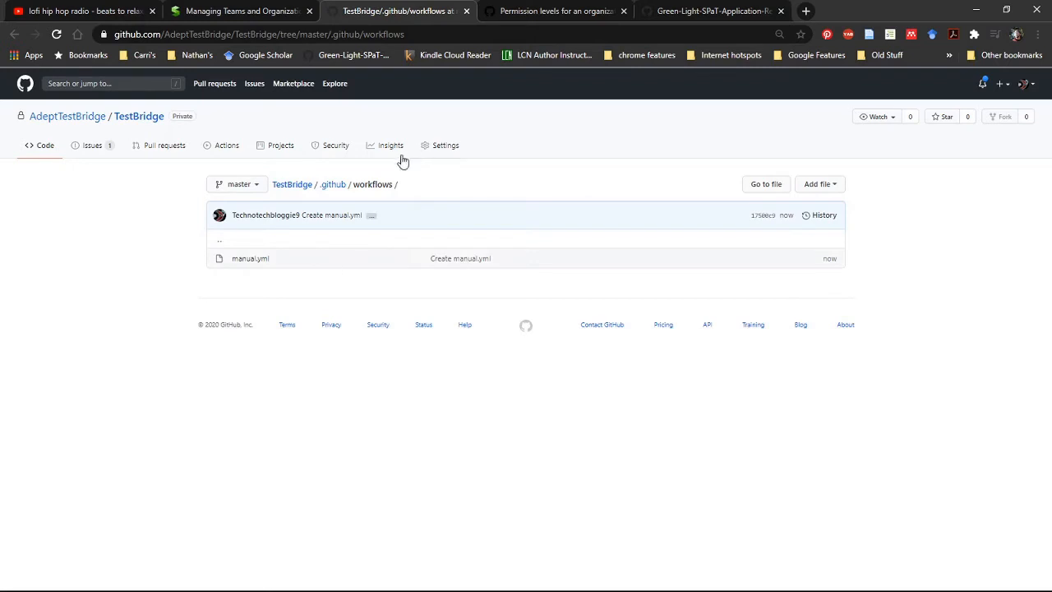
- Return to the TestBridge home, go to Issues and start a new issue
{"action": "left_click", "coordinate": [311, 185]}
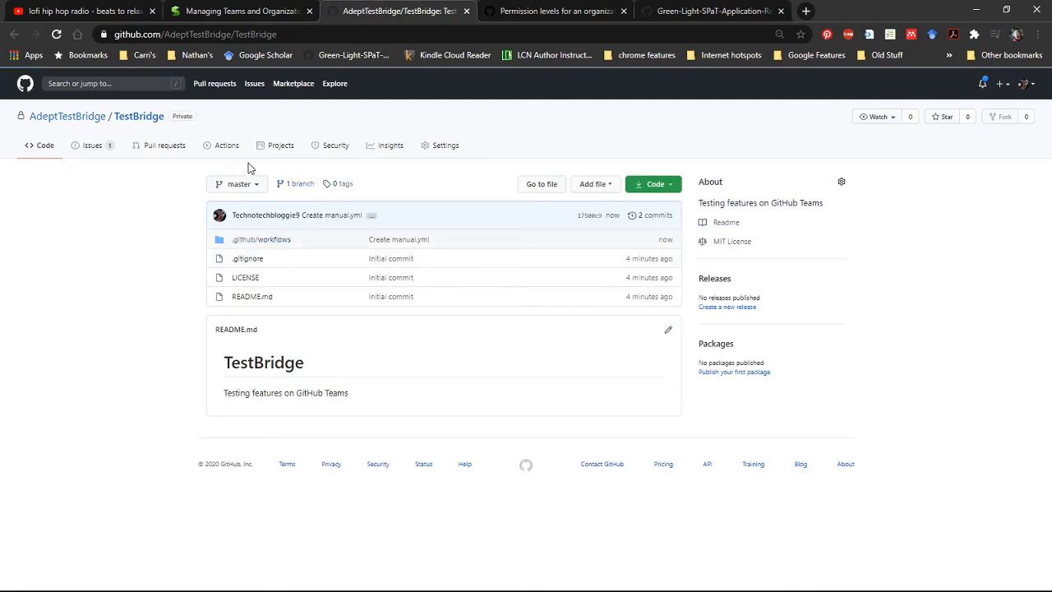
{"action": "left_click", "coordinate": [98, 149]}
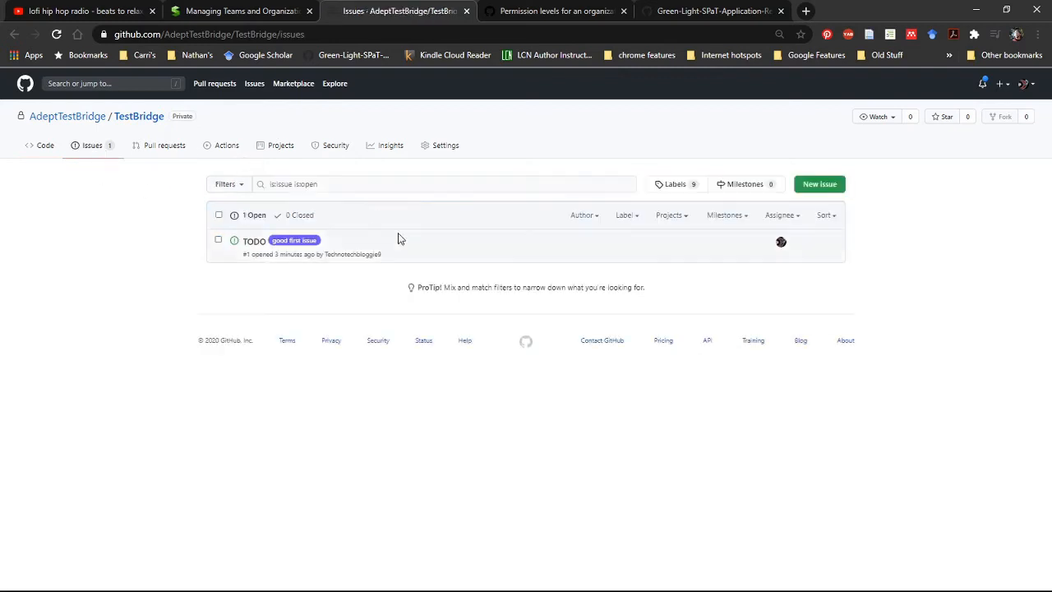
{"action": "left_click", "coordinate": [821, 186]}
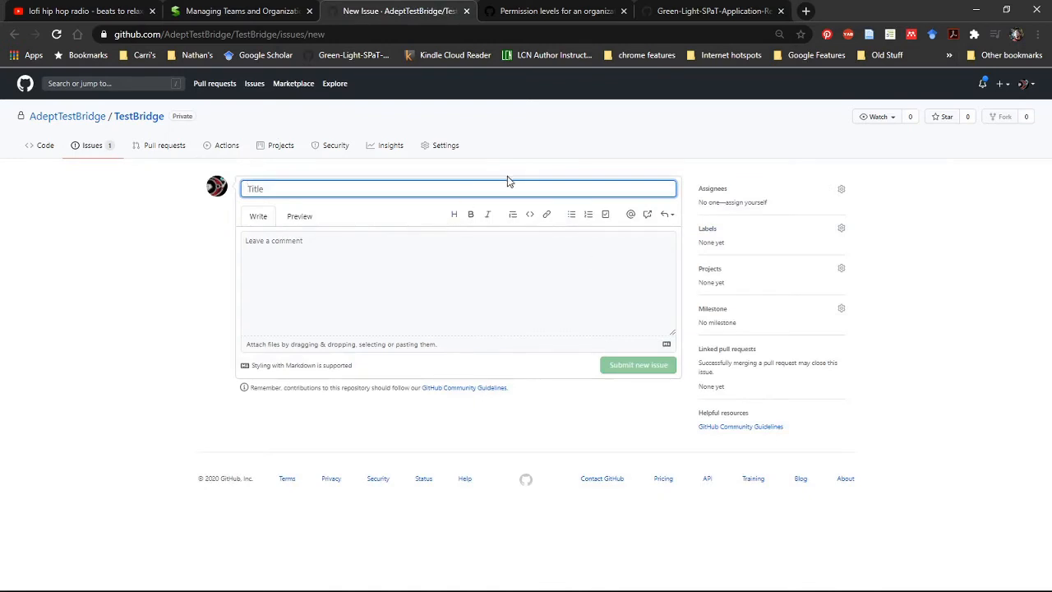
- File issue 'TODO #2' asking to improve the .YML workflow/pipeline by determining and applying deployment requirements
{"action": "type", "text": "To"}
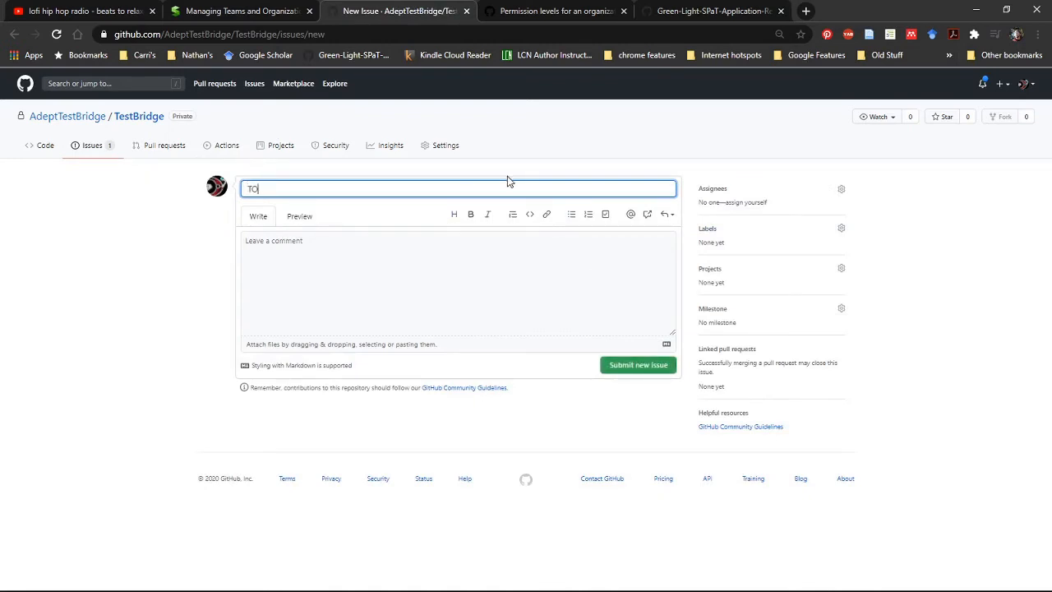
{"action": "type", "text": "DO #2"}
{"action": "left_click", "coordinate": [422, 243]}
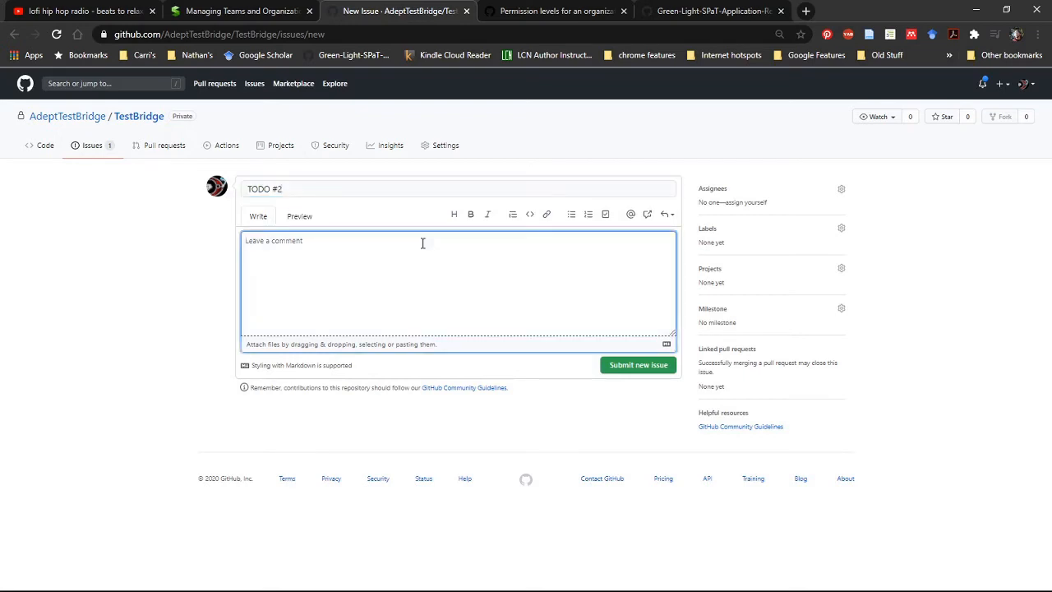
{"action": "type", "text": "Improve .YML pipeline"}
{"action": "key", "text": "BackSpace"}
{"action": "key", "text": "Left"}
{"action": "type", "text": "work"}
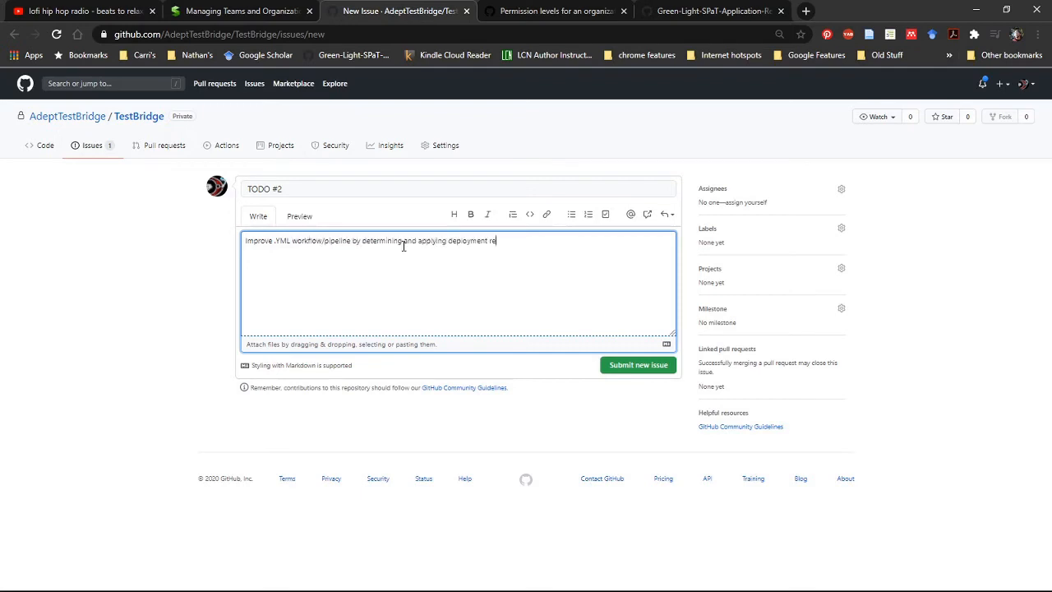
{"action": "type", "text": "quirements."}
{"action": "left_click", "coordinate": [629, 369]}
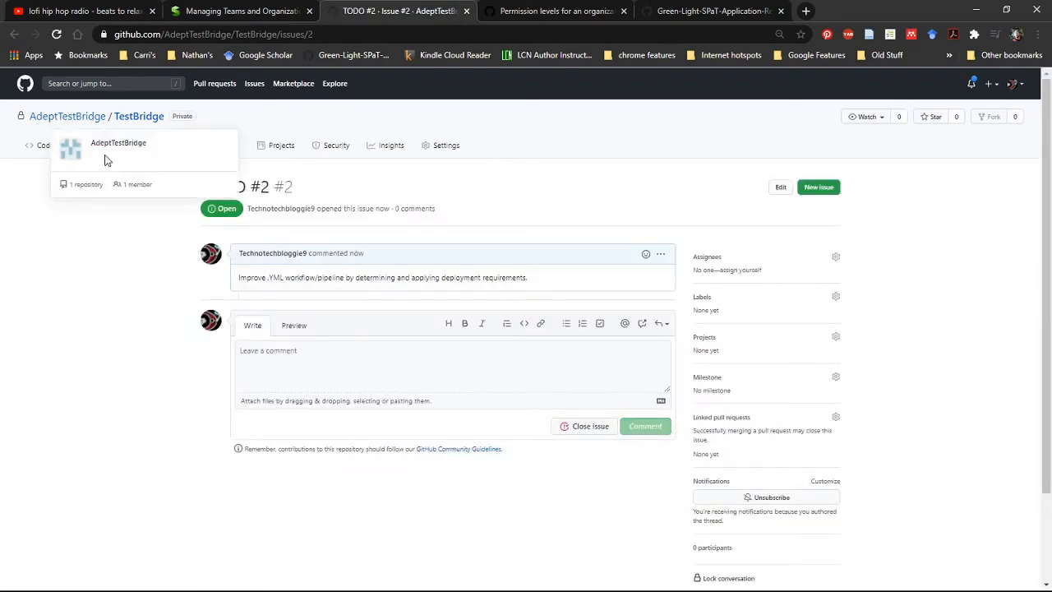
- Review the Code and Issues tabs, then view the Manual workflow on the Actions page
{"action": "left_click", "coordinate": [49, 152]}
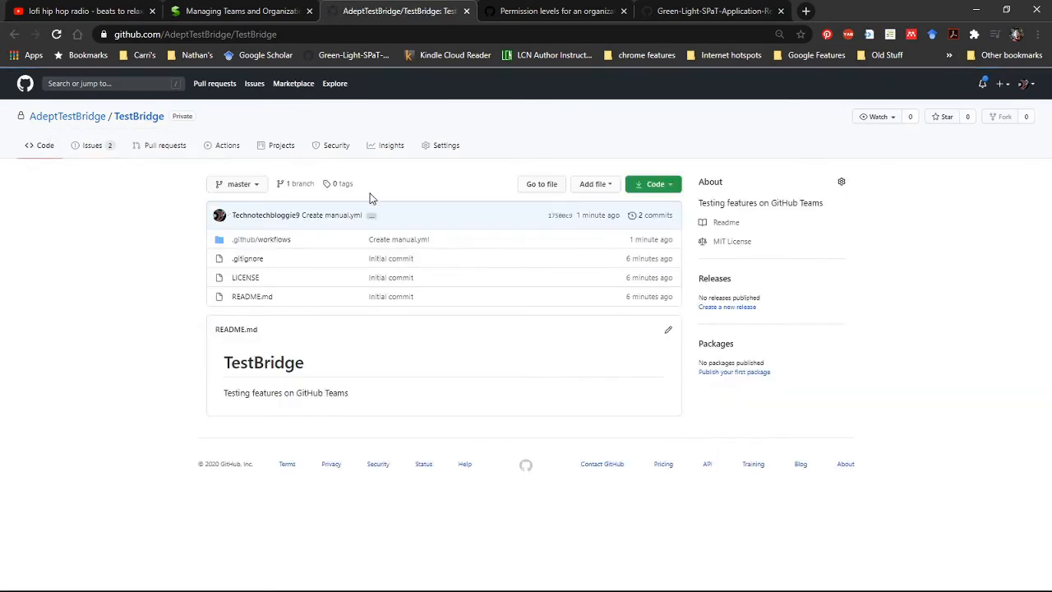
{"action": "left_click", "coordinate": [90, 152]}
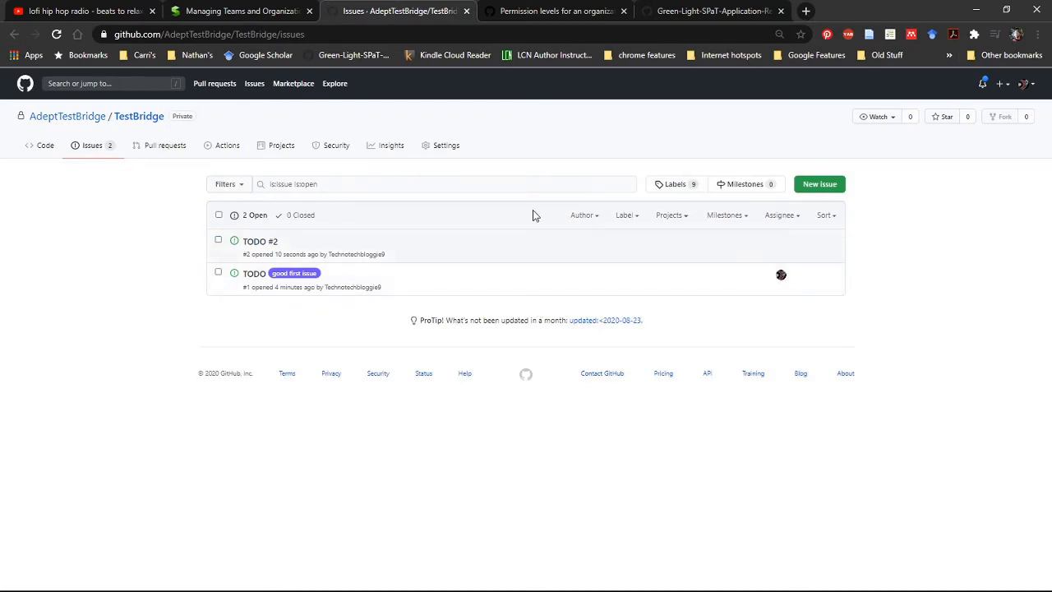
{"action": "left_click", "coordinate": [36, 151]}
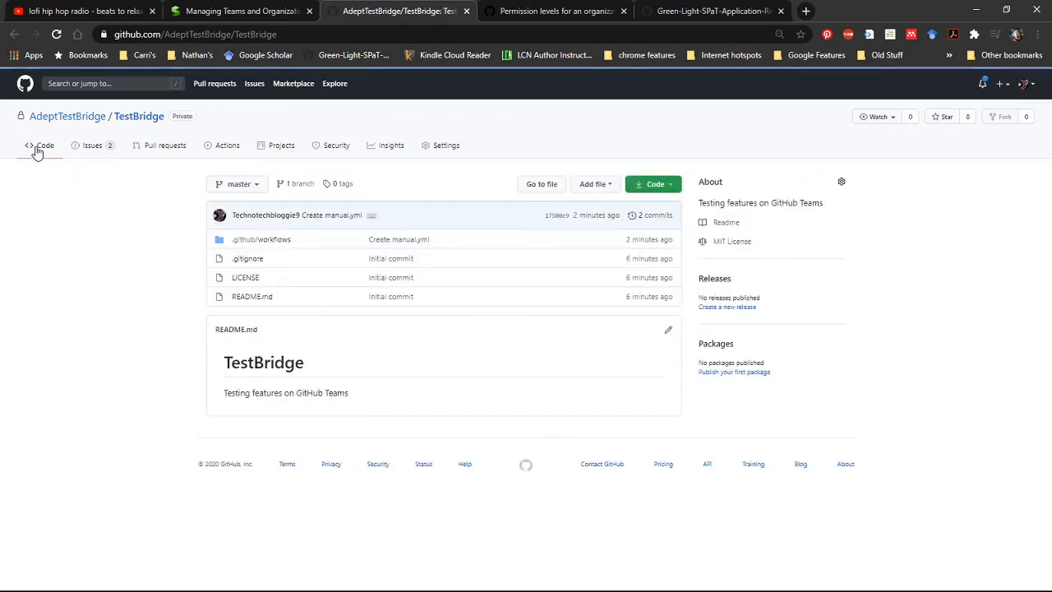
{"action": "left_click", "coordinate": [100, 153]}
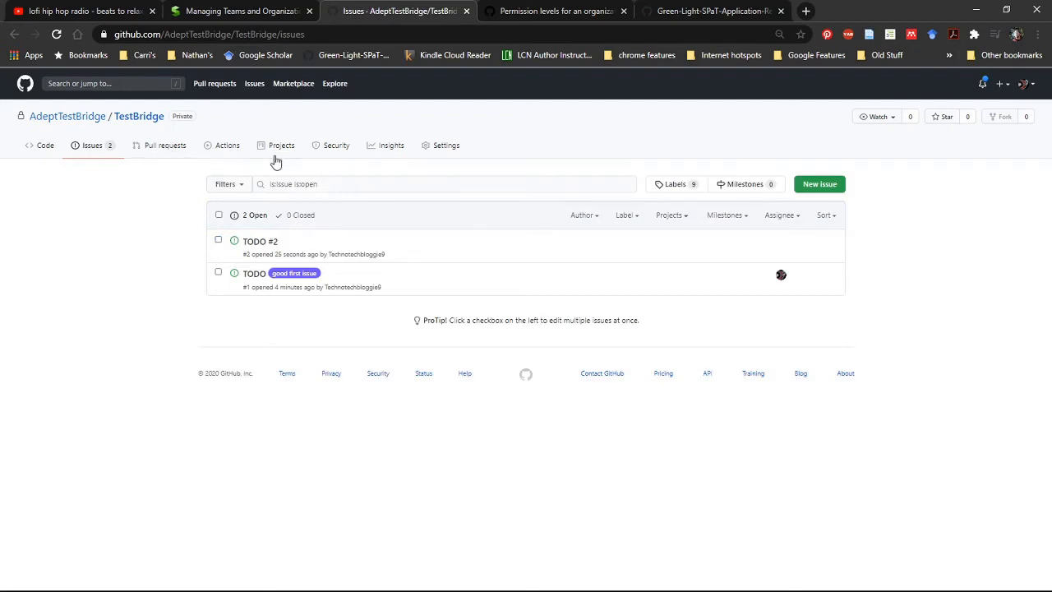
{"action": "left_click", "coordinate": [216, 153]}
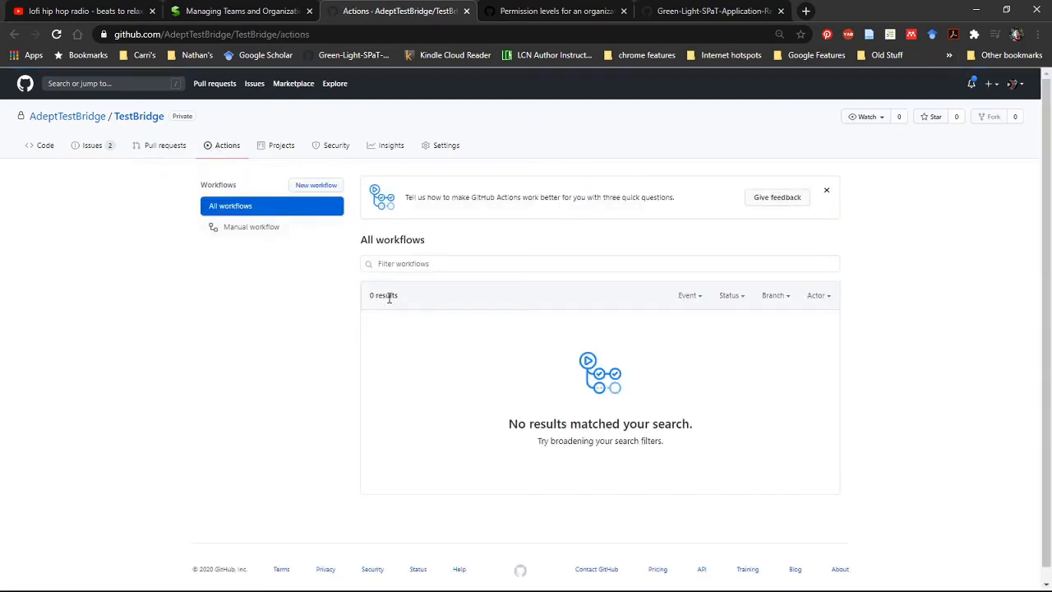
- Show only the Manual workflow's runs, then go to TestBridge's Projects page
{"action": "scroll", "coordinate": [412, 254], "scroll_direction": "down", "scroll_amount": 1}
{"action": "scroll", "coordinate": [412, 253], "scroll_direction": "up", "scroll_amount": 1}
{"action": "left_click", "coordinate": [263, 228]}
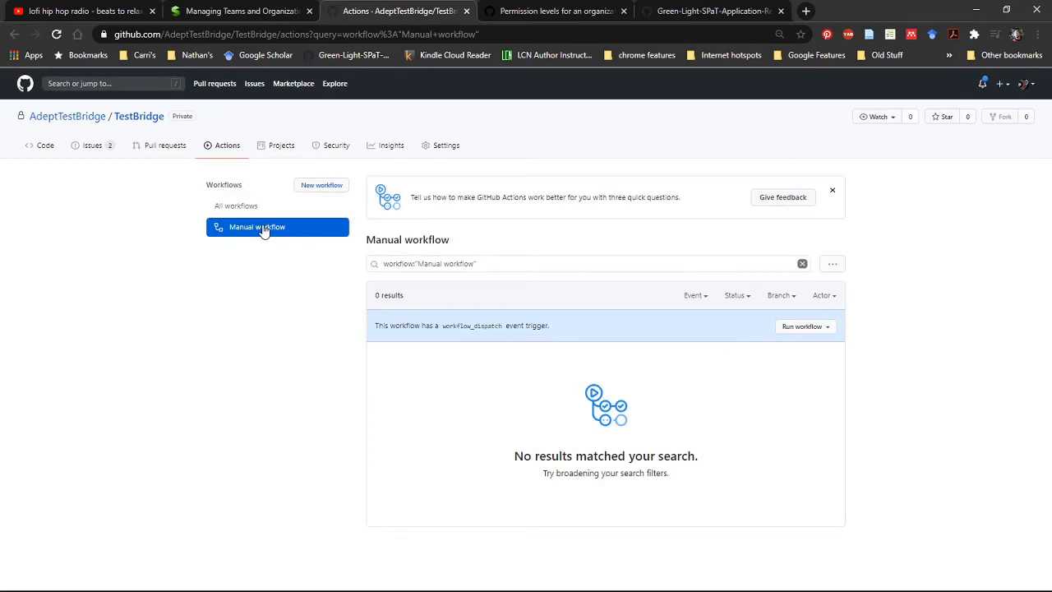
{"action": "left_click", "coordinate": [281, 148]}
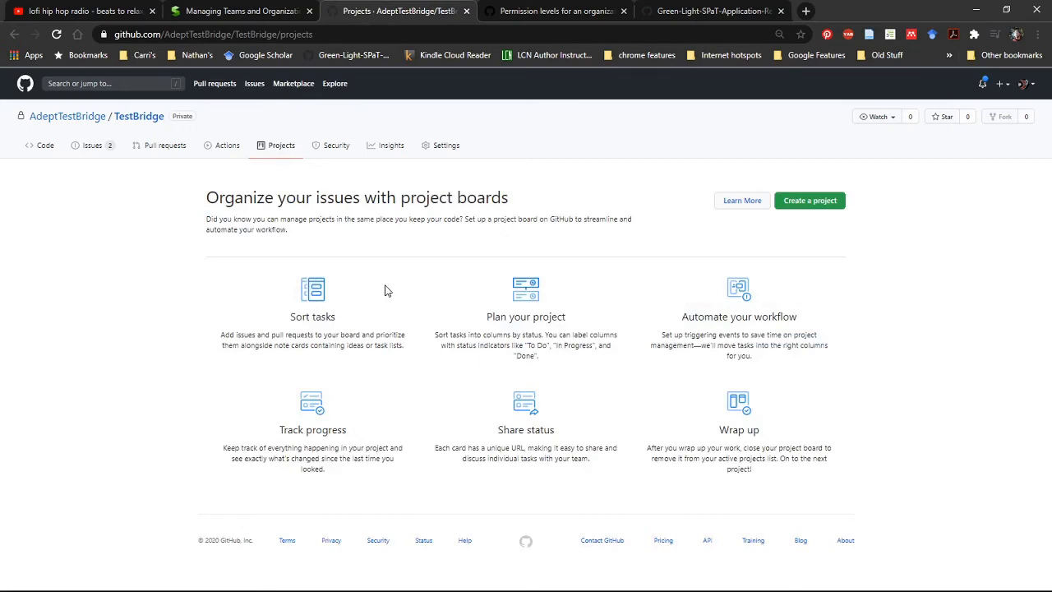
- Start a new project board named 'First Project' with description 'Show/learn how to use the project feature'
{"action": "left_click", "coordinate": [817, 210]}
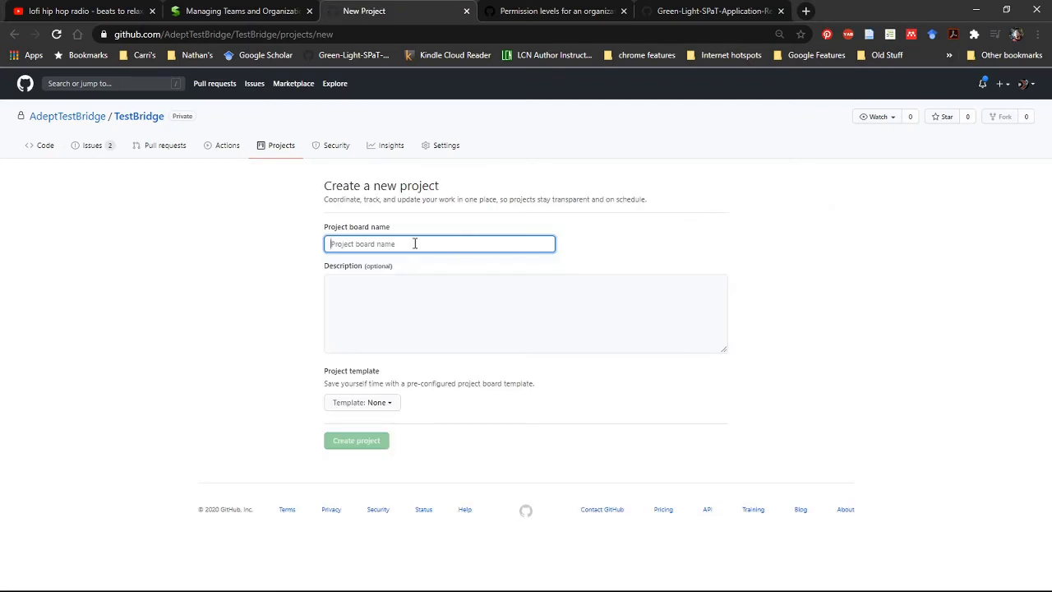
{"action": "type", "text": "First Project"}
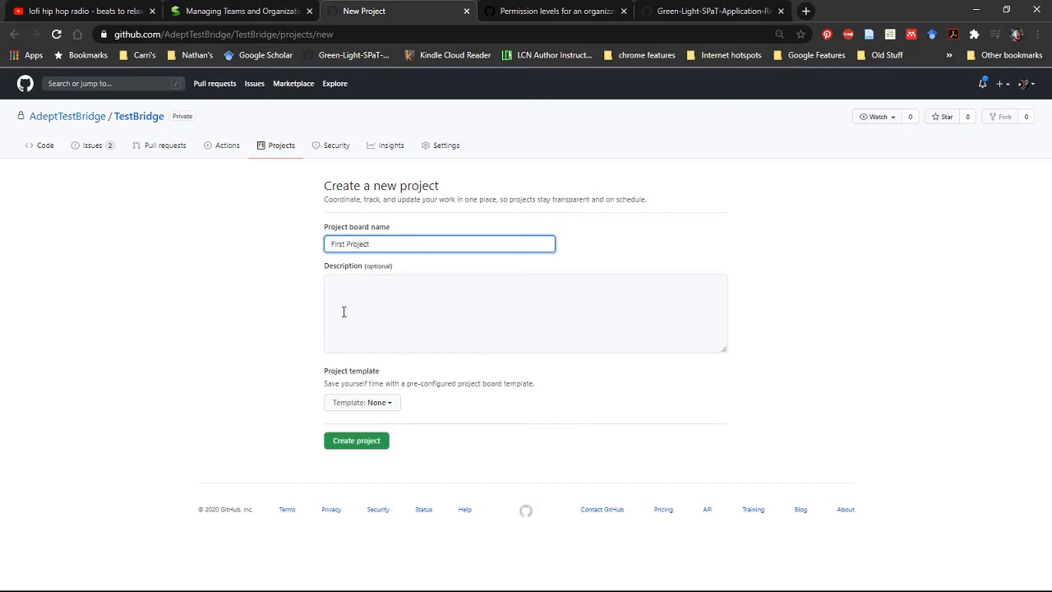
{"action": "left_click", "coordinate": [389, 290]}
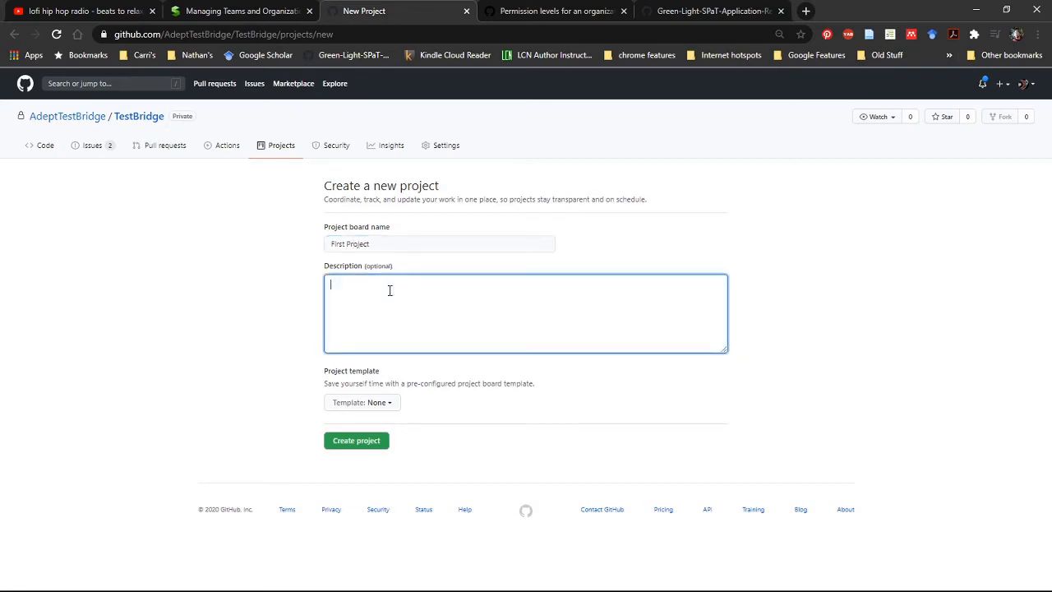
{"action": "type", "text": "Show/learn how to use the project feature"}
- Browse the available project board templates in the Template dropdown
{"action": "left_click", "coordinate": [375, 402]}
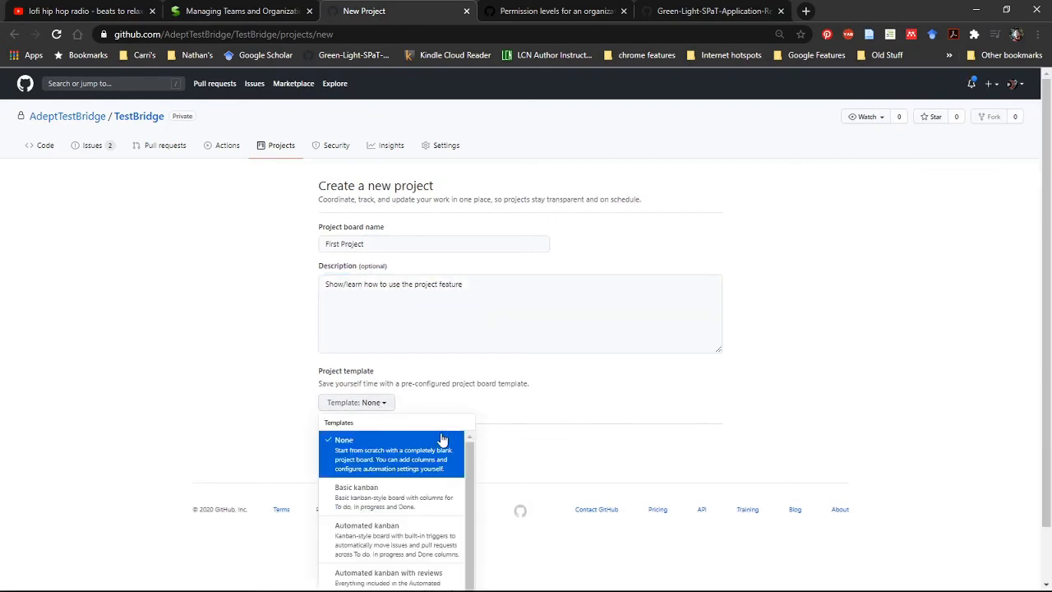
{"action": "scroll", "coordinate": [441, 440], "scroll_direction": "down", "scroll_amount": 1}
{"action": "scroll", "coordinate": [441, 440], "scroll_direction": "down", "scroll_amount": 1}
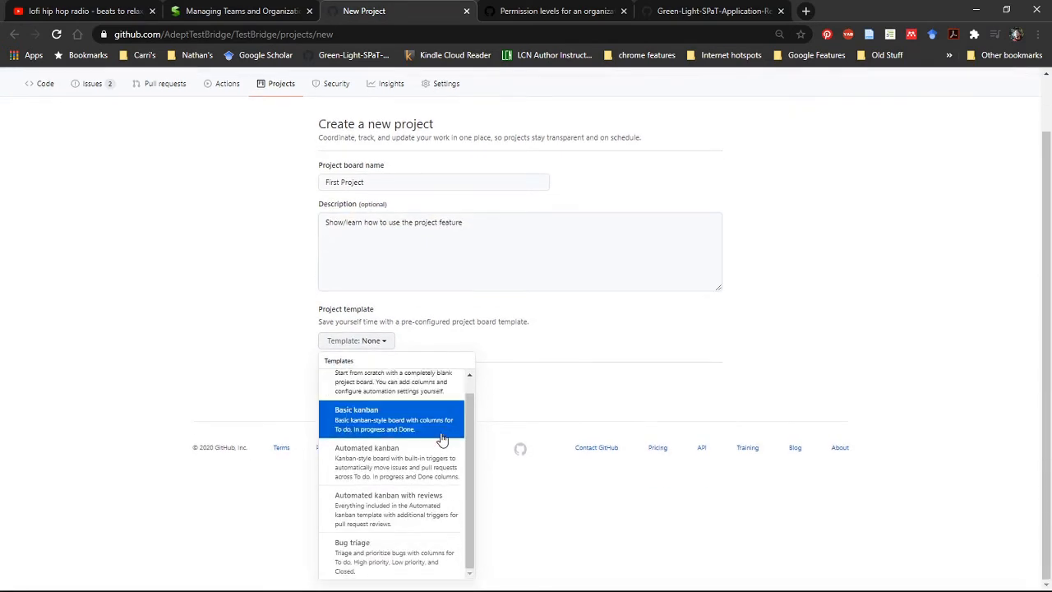
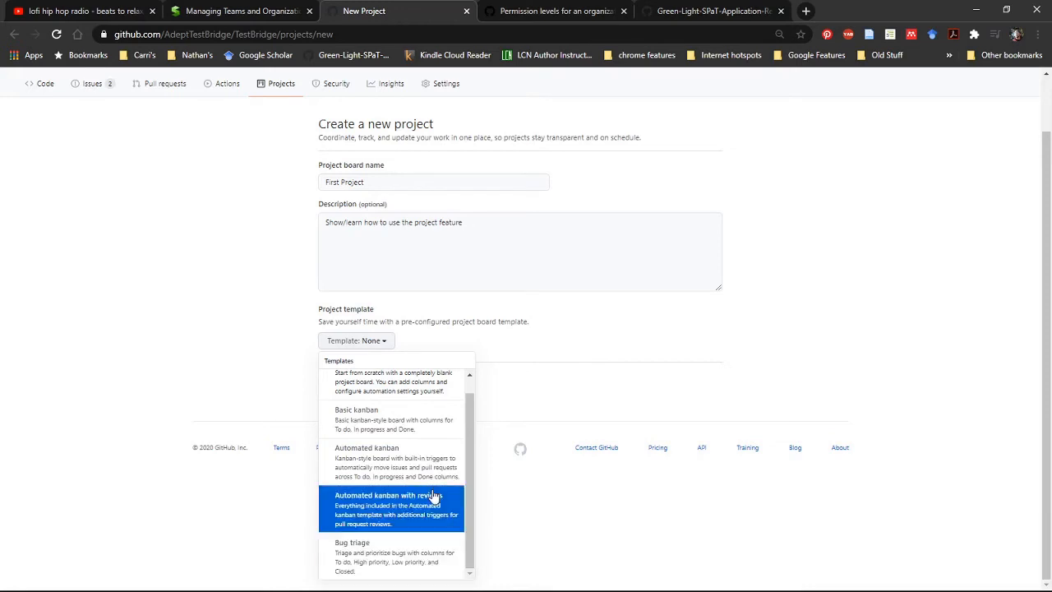
- Choose the Basic kanban template and create the First Project board
{"action": "left_click", "coordinate": [454, 429]}
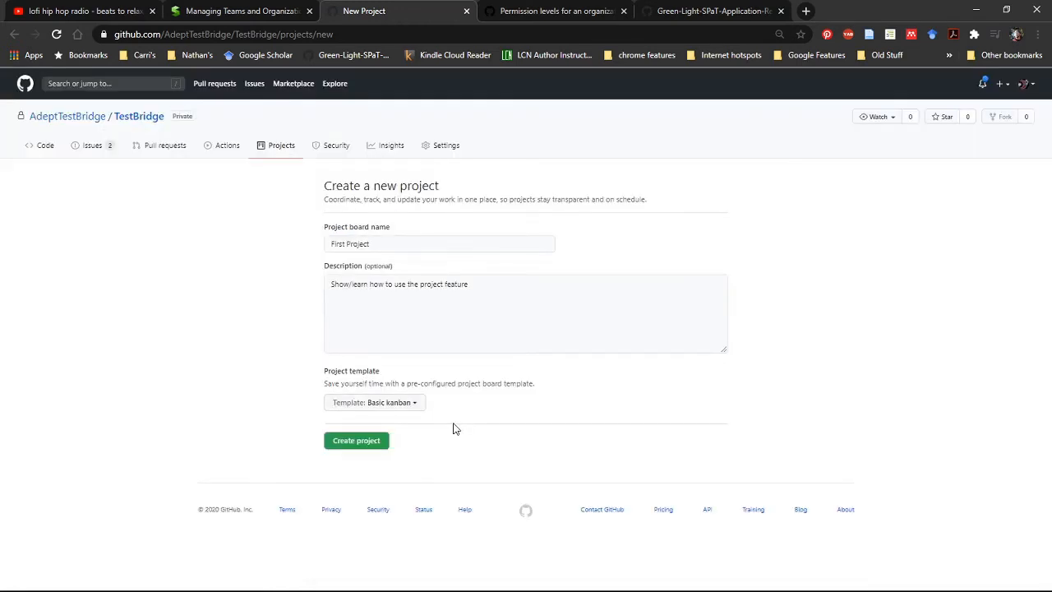
{"action": "left_click", "coordinate": [365, 442]}
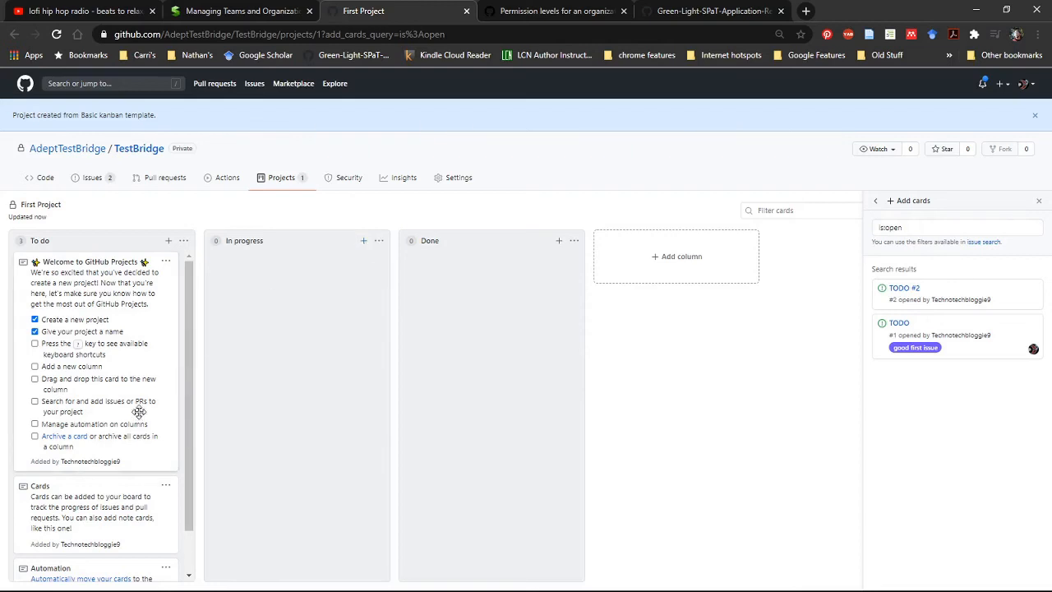
- Convert the 'Welcome to GitHub Projects' note into an issue, then archive its card
{"action": "scroll", "coordinate": [138, 415], "scroll_direction": "down", "scroll_amount": 1}
{"action": "scroll", "coordinate": [136, 427], "scroll_direction": "up", "scroll_amount": 1}
{"action": "left_click", "coordinate": [113, 353]}
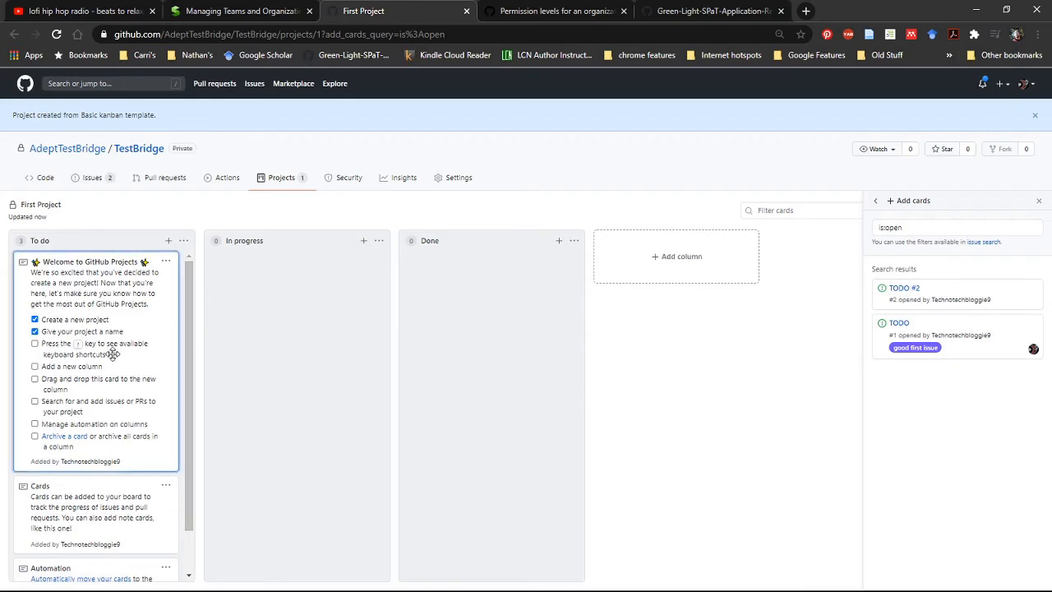
{"action": "left_click", "coordinate": [167, 261]}
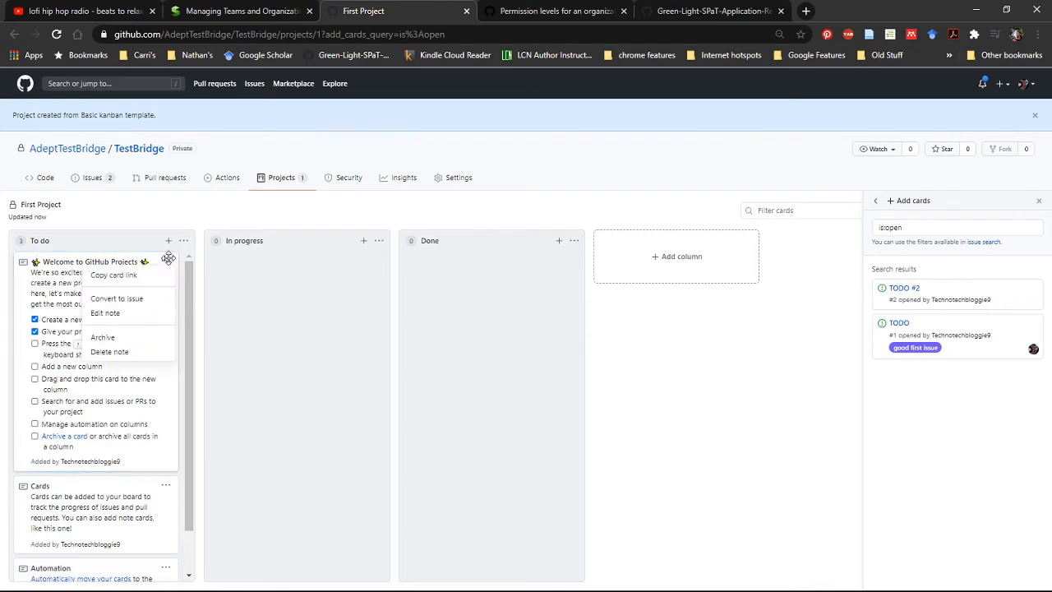
{"action": "left_click", "coordinate": [141, 299]}
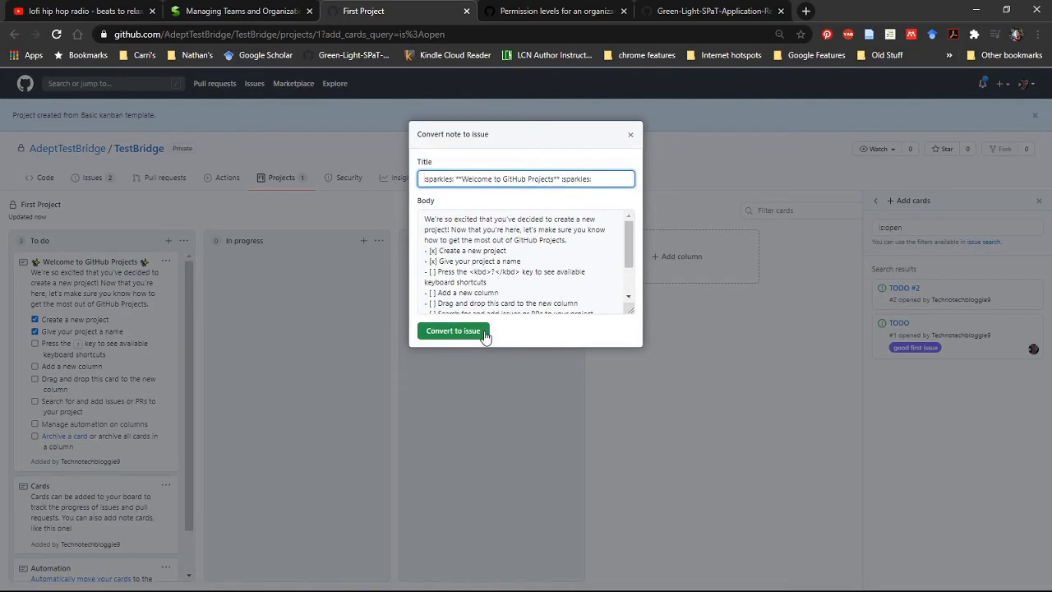
{"action": "left_click", "coordinate": [453, 331]}
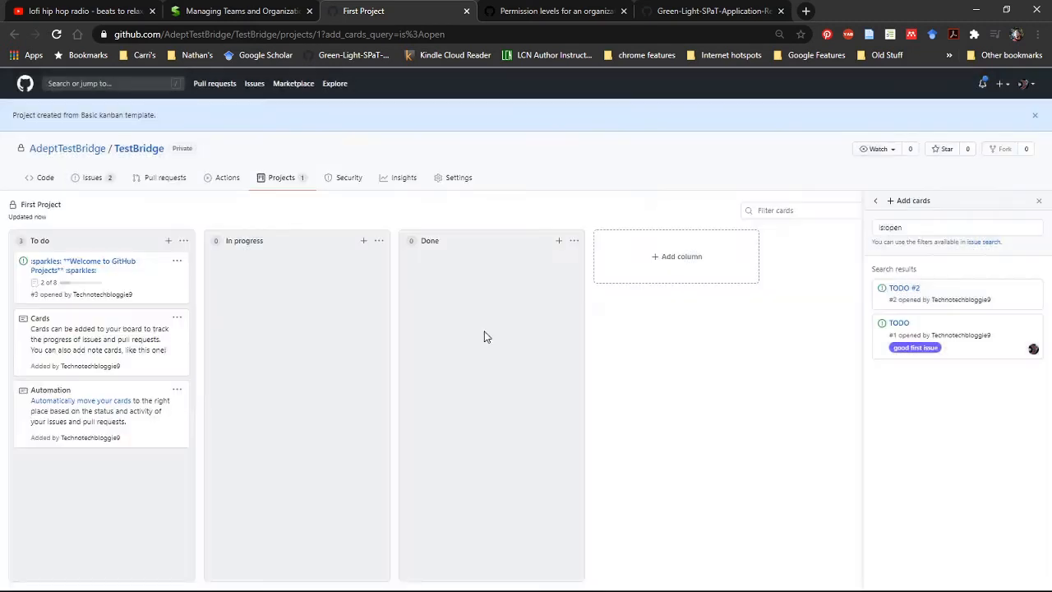
{"action": "left_click", "coordinate": [179, 267]}
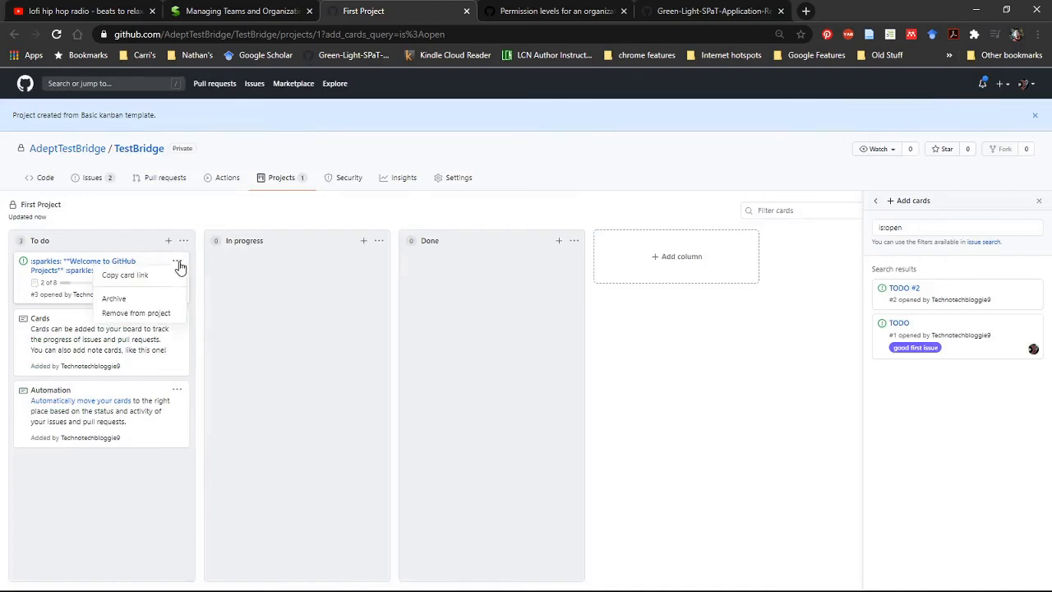
{"action": "left_click", "coordinate": [136, 301]}
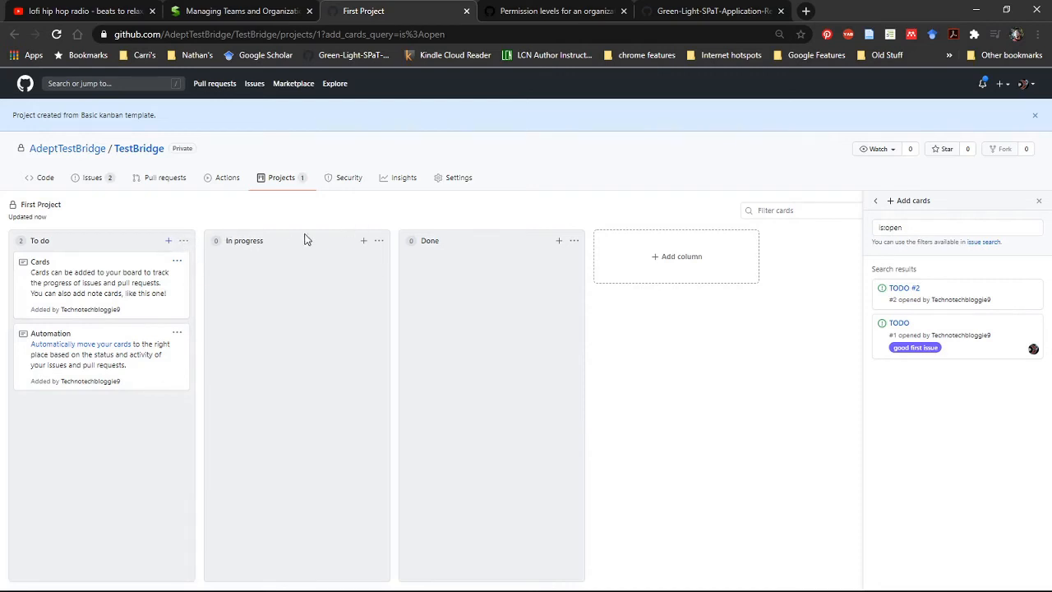
{"action": "left_click", "coordinate": [363, 241]}
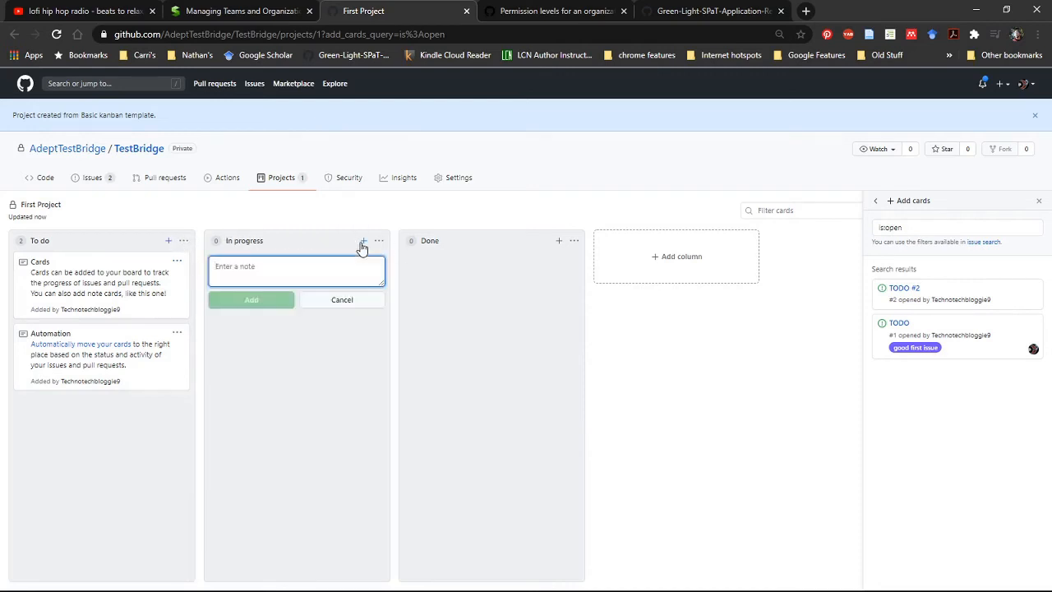
{"action": "left_click", "coordinate": [342, 301]}
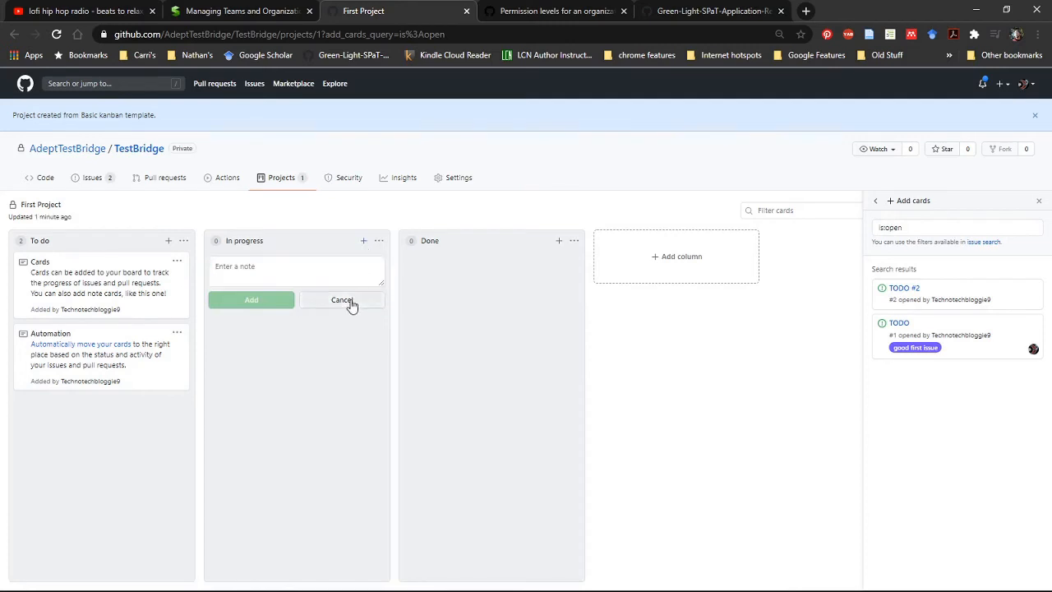
{"action": "left_click", "coordinate": [379, 241]}
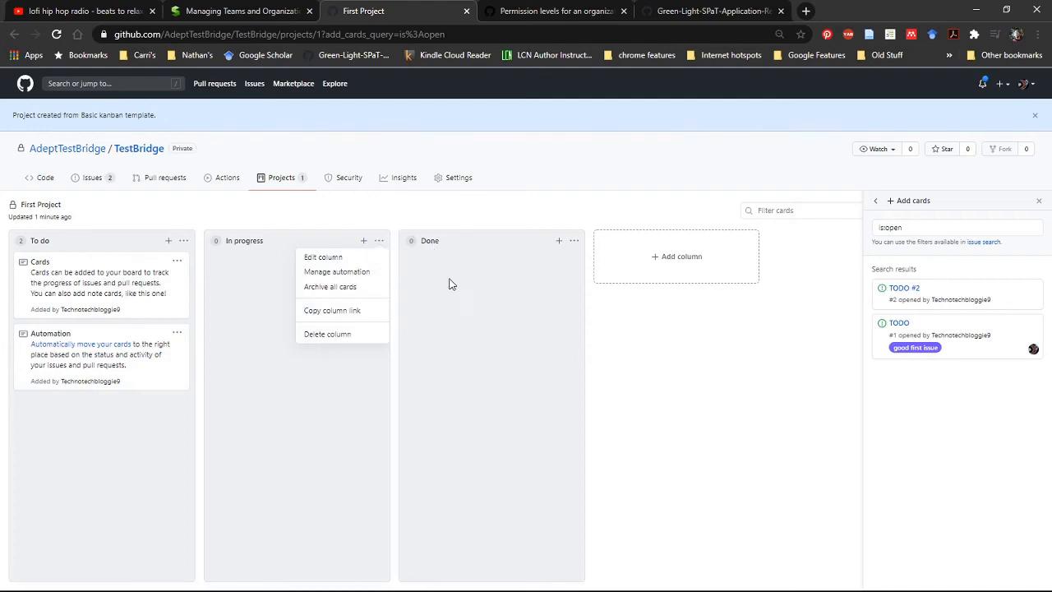
{"action": "left_click", "coordinate": [364, 280]}
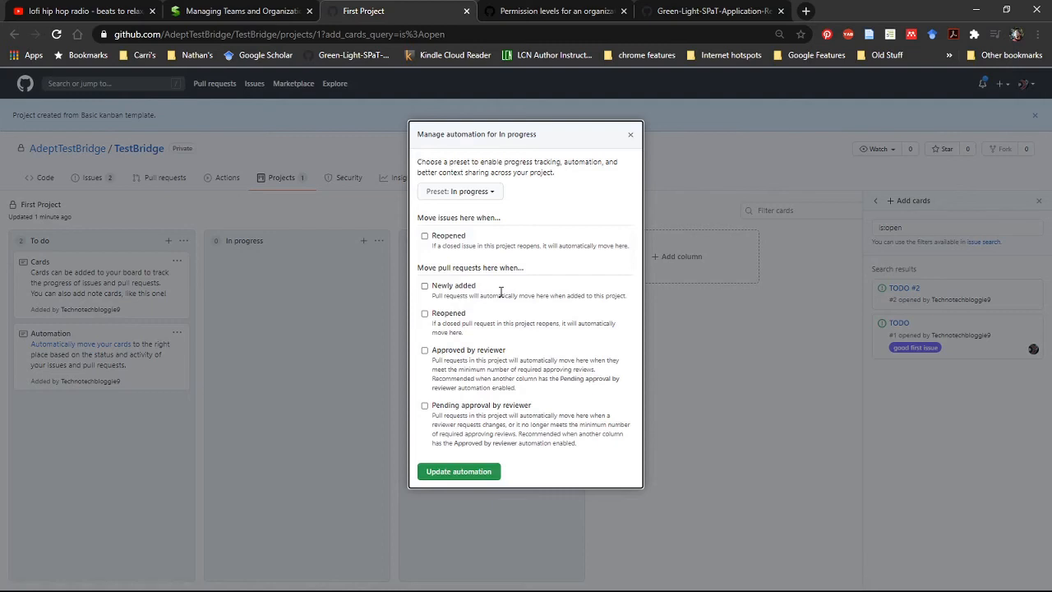
{"action": "left_click", "coordinate": [493, 194]}
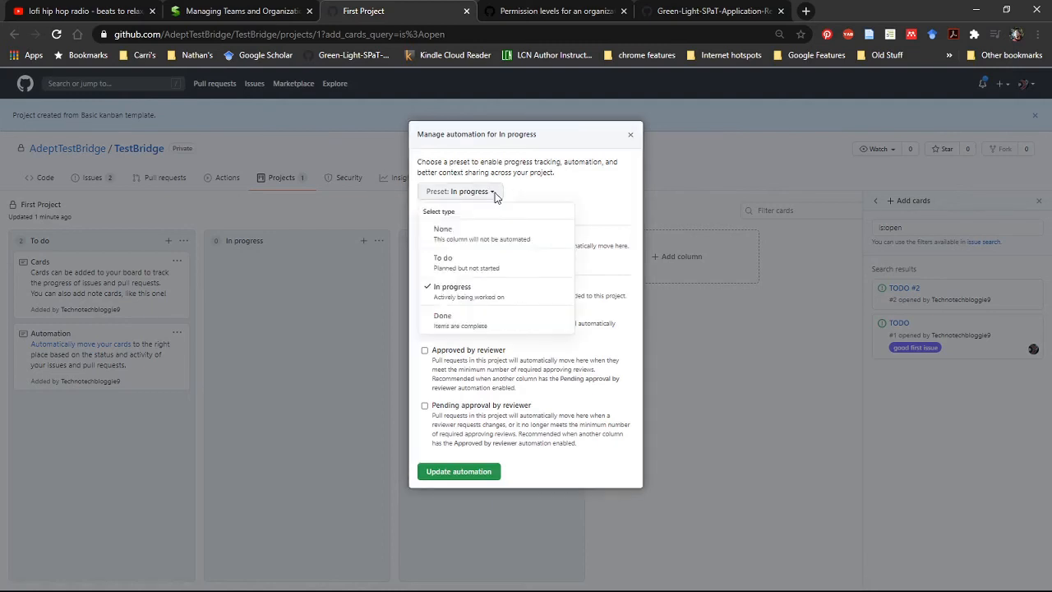
{"action": "left_click", "coordinate": [547, 184]}
{"action": "left_click", "coordinate": [630, 137]}
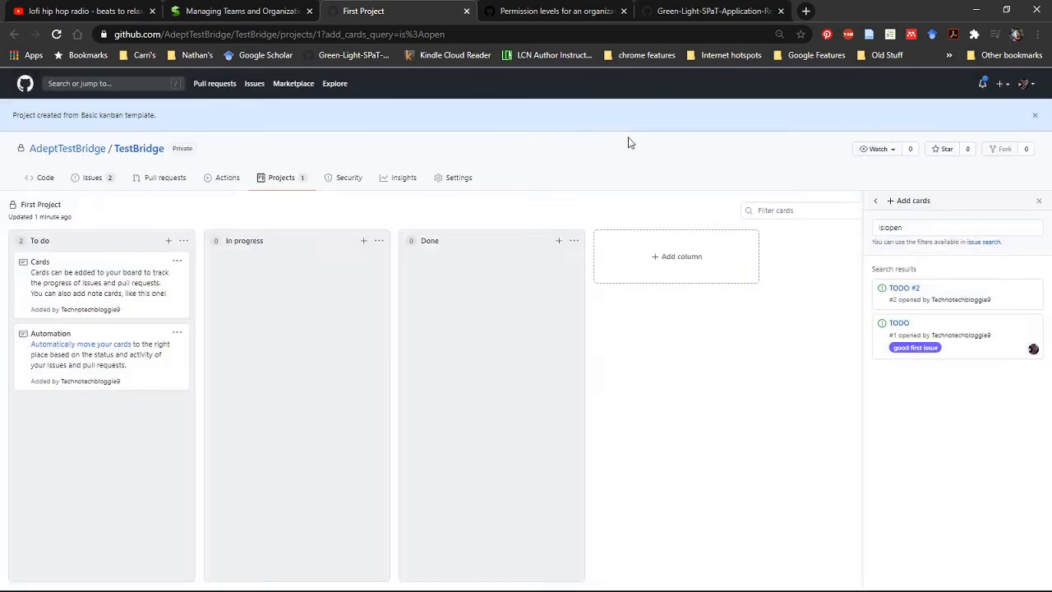
{"action": "left_click", "coordinate": [183, 241]}
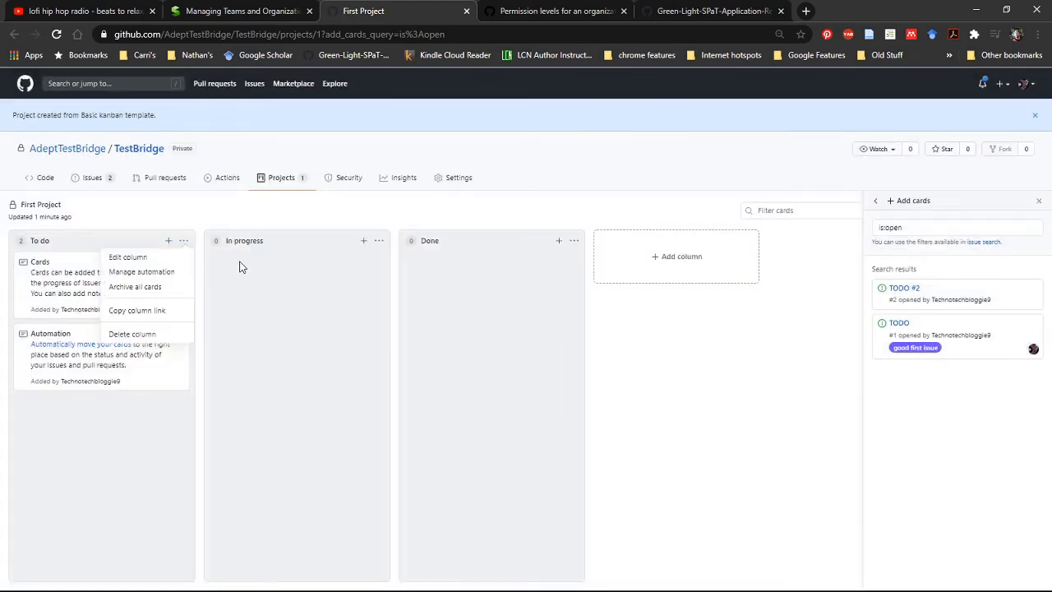
- Automate the To do column for newly added and reopened issues and pull requests
{"action": "left_click", "coordinate": [171, 272]}
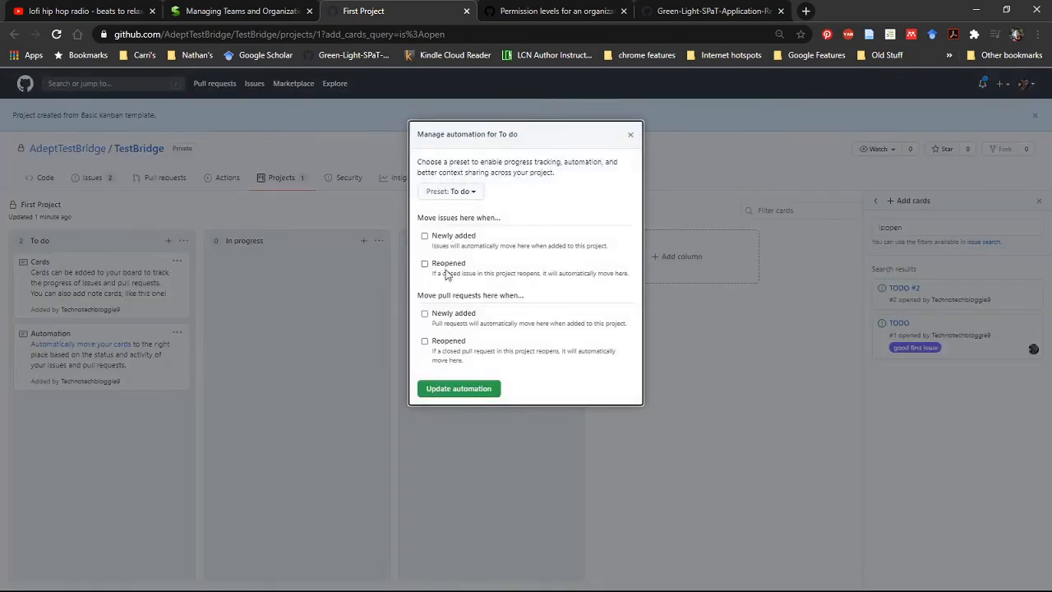
{"action": "left_click", "coordinate": [425, 236]}
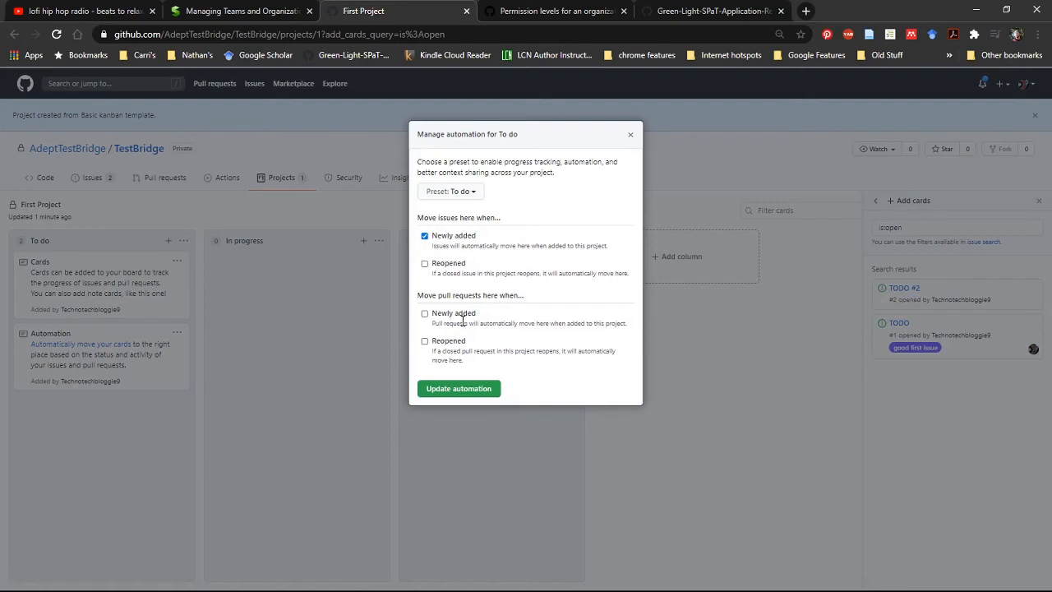
{"action": "left_click", "coordinate": [425, 264]}
{"action": "left_click", "coordinate": [425, 313]}
{"action": "left_click", "coordinate": [425, 341]}
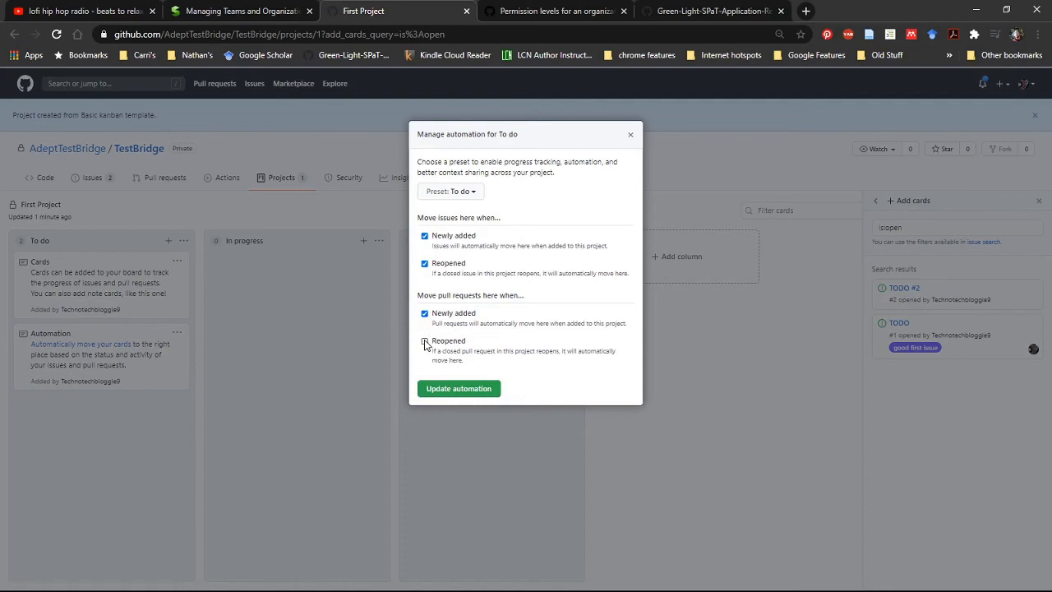
{"action": "left_click", "coordinate": [448, 393]}
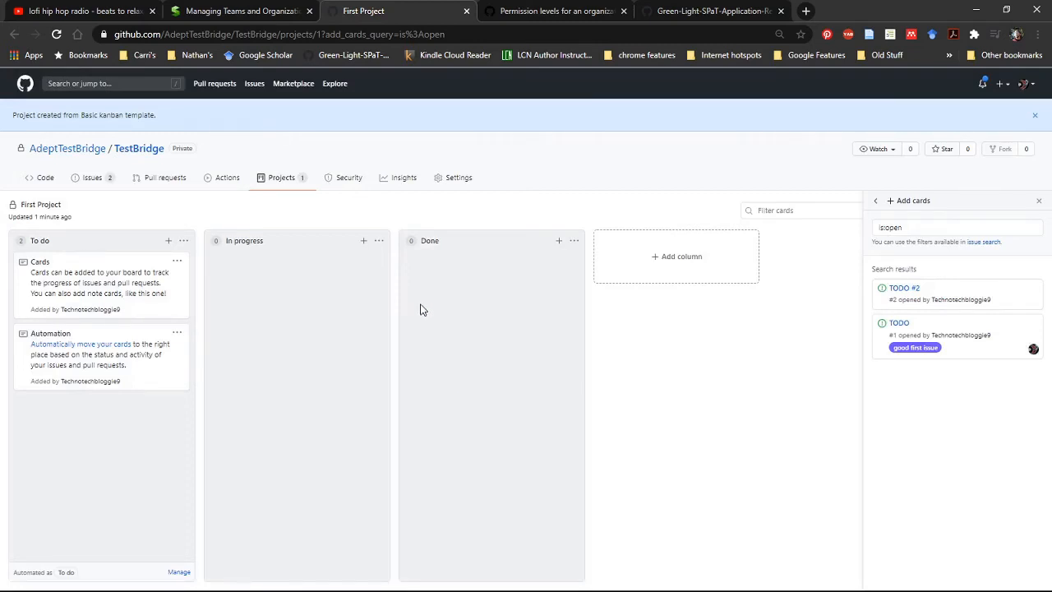
- Automate In progress to collect pull requests pending approval, then open the Done column's options
{"action": "left_click", "coordinate": [177, 263]}
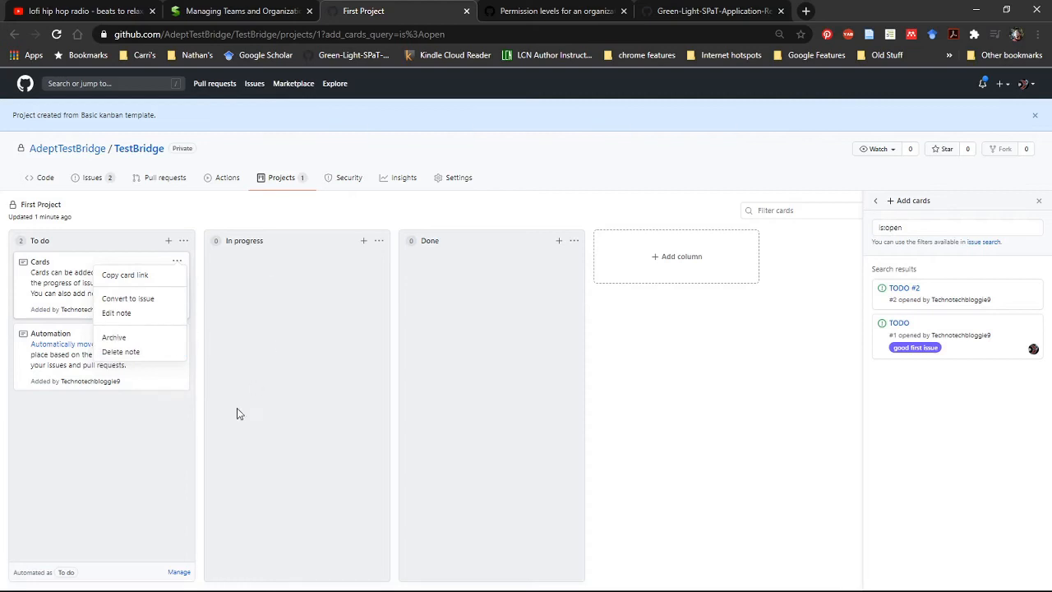
{"action": "left_click", "coordinate": [83, 482]}
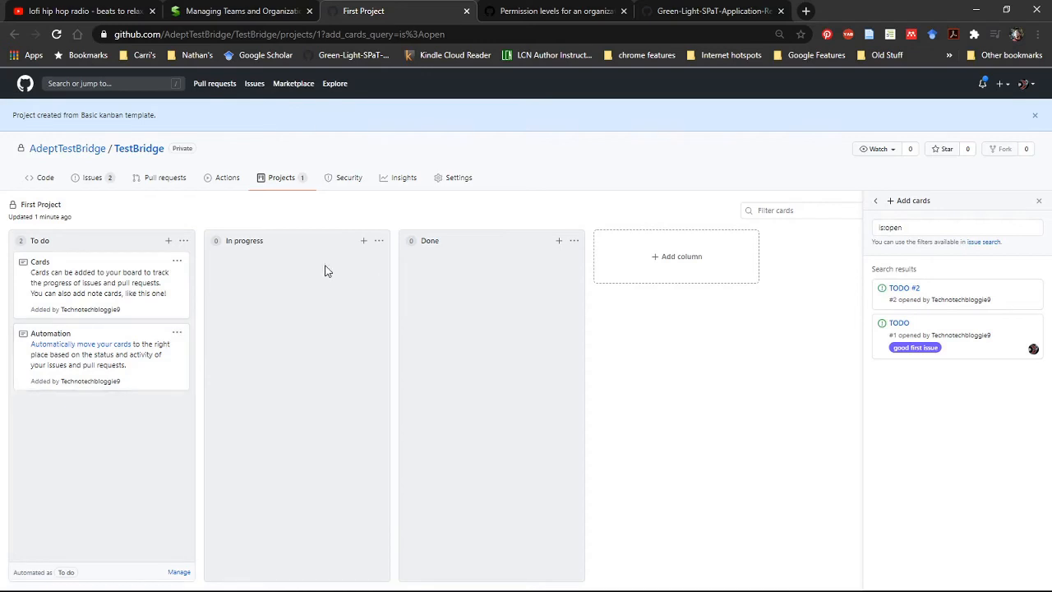
{"action": "left_click", "coordinate": [378, 241]}
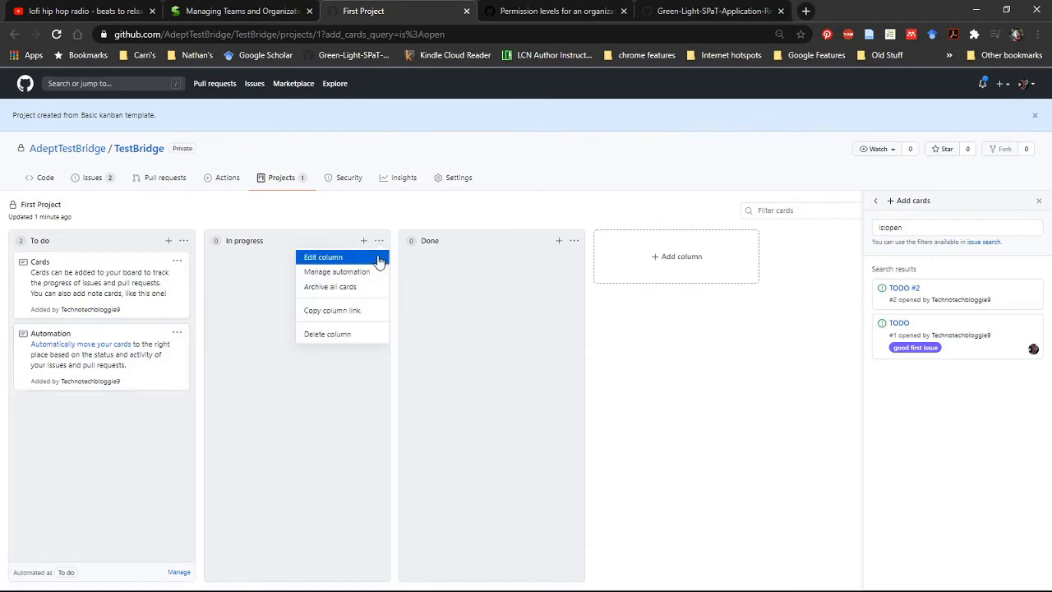
{"action": "left_click", "coordinate": [366, 274]}
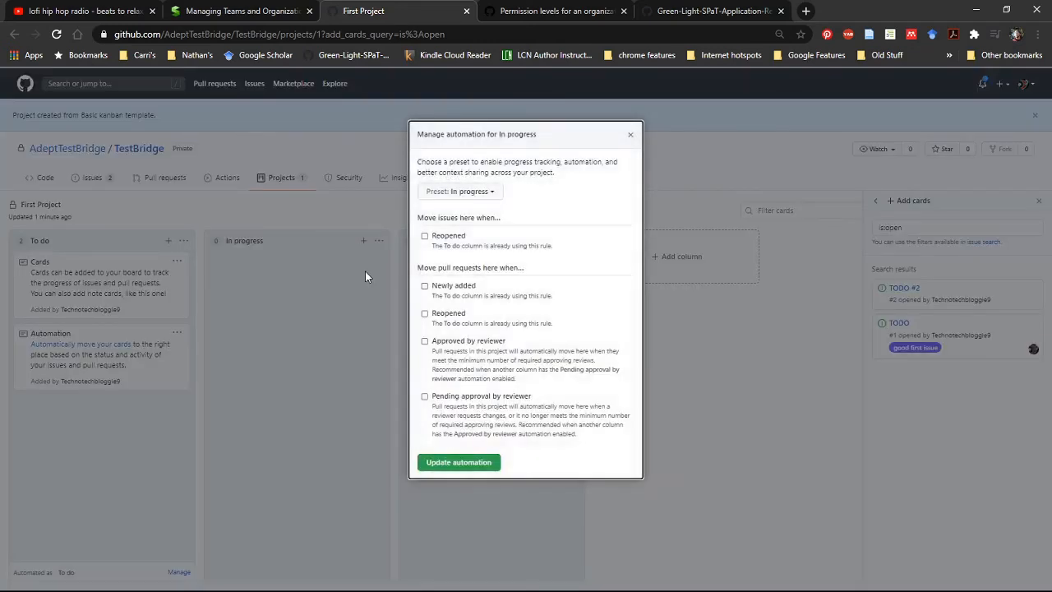
{"action": "left_click", "coordinate": [424, 397]}
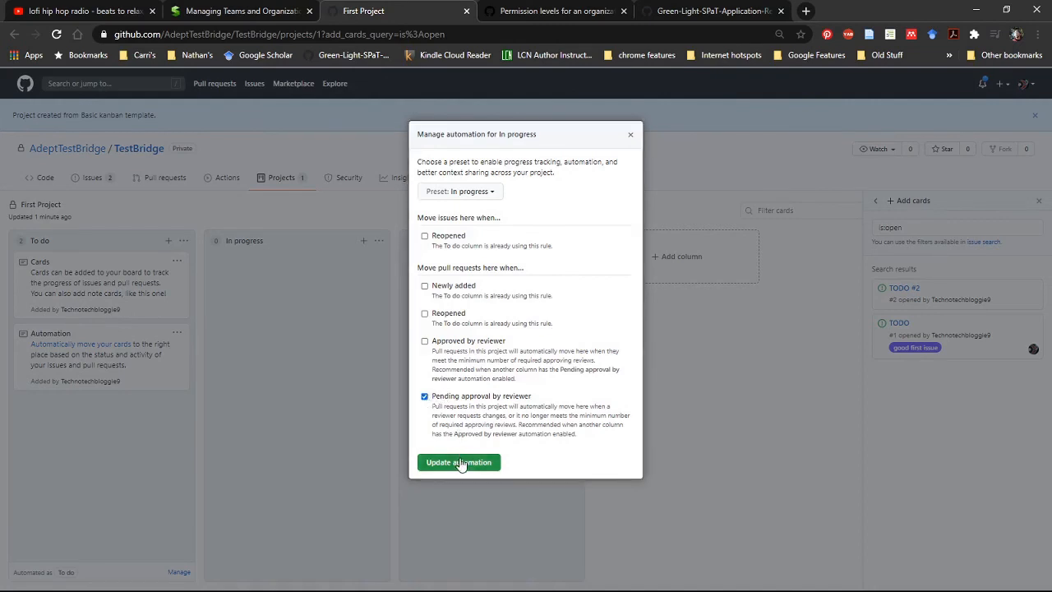
{"action": "left_click", "coordinate": [459, 461]}
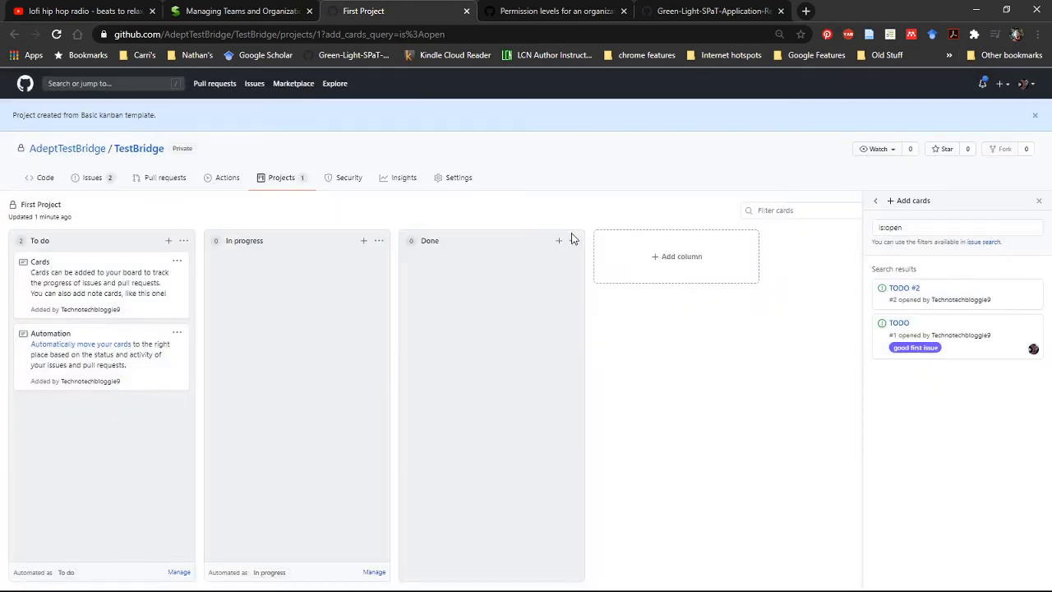
{"action": "left_click", "coordinate": [574, 242]}
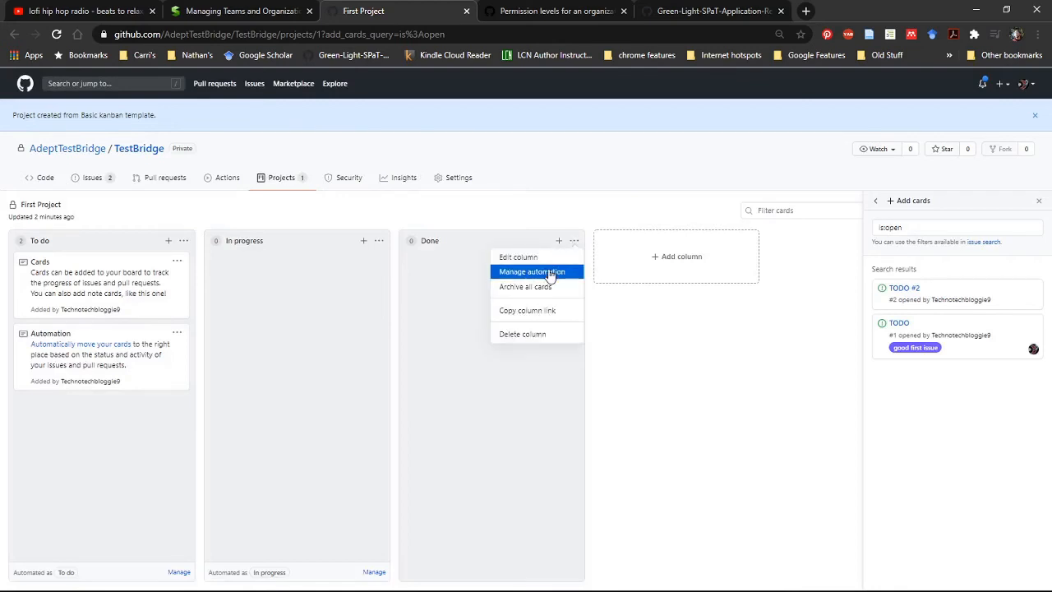
- Have Done collect closed issues, merged pull requests and pull requests closed with unmerged commits
{"action": "left_click", "coordinate": [548, 270]}
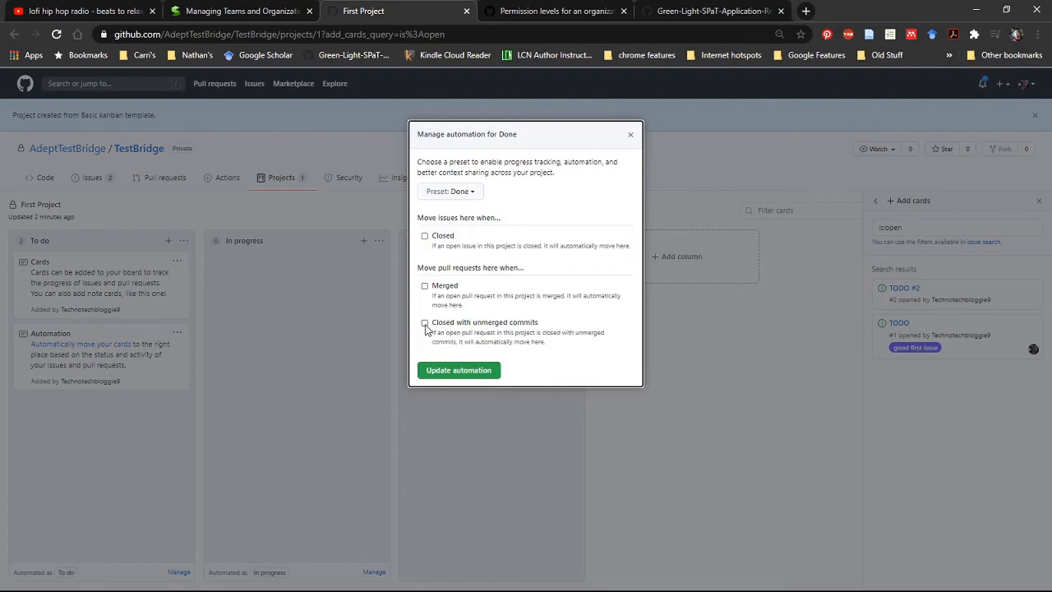
{"action": "left_click", "coordinate": [424, 237]}
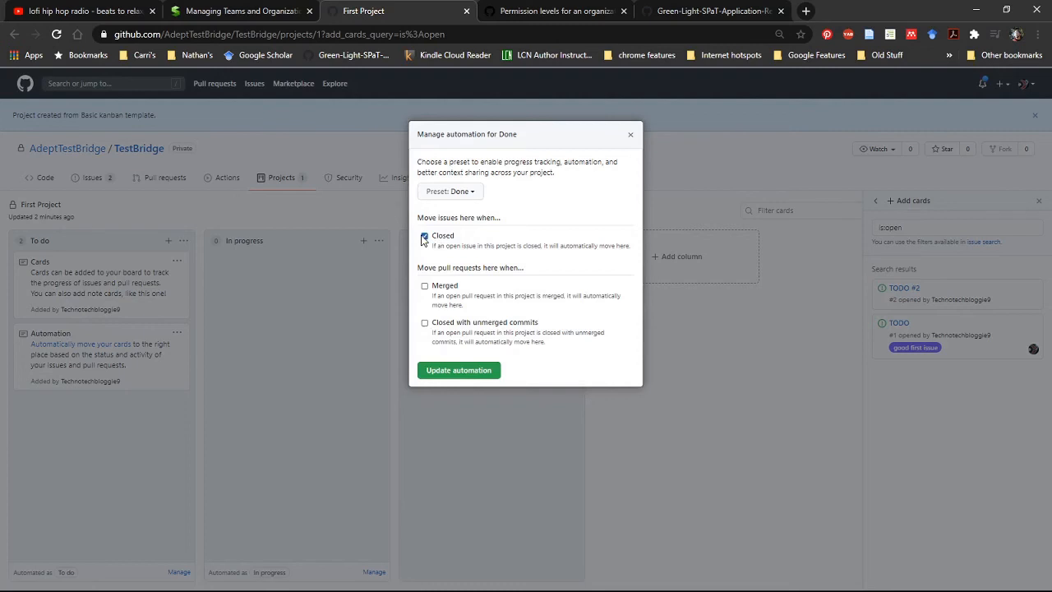
{"action": "left_click", "coordinate": [424, 287]}
{"action": "left_click", "coordinate": [425, 324]}
{"action": "left_click", "coordinate": [478, 374]}
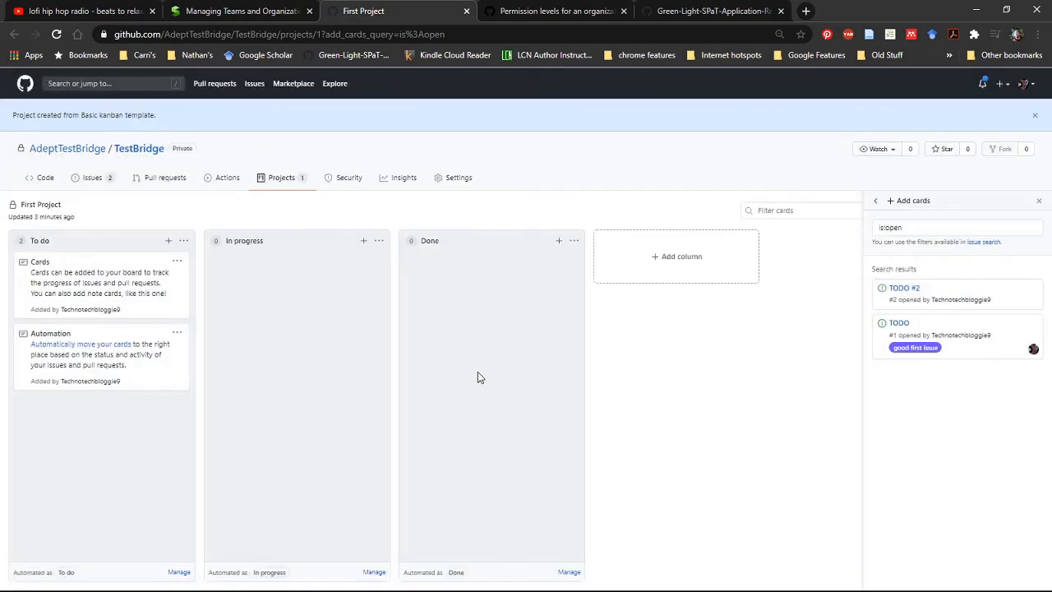
- Add a 'Rework/Review/Test' column with its Preset left at None
{"action": "left_click", "coordinate": [665, 256]}
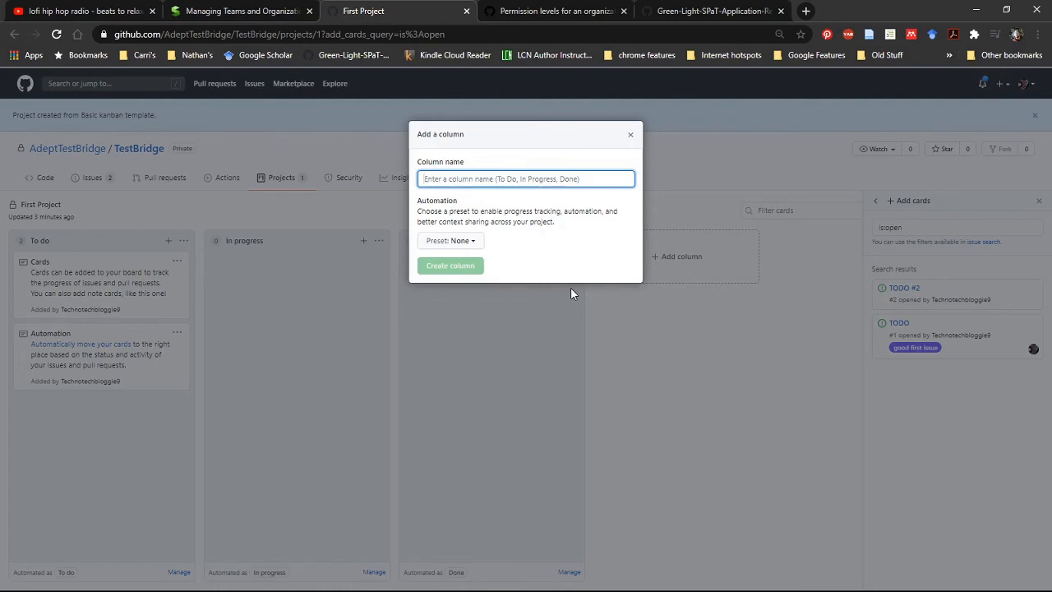
{"action": "type", "text": "Rework"}
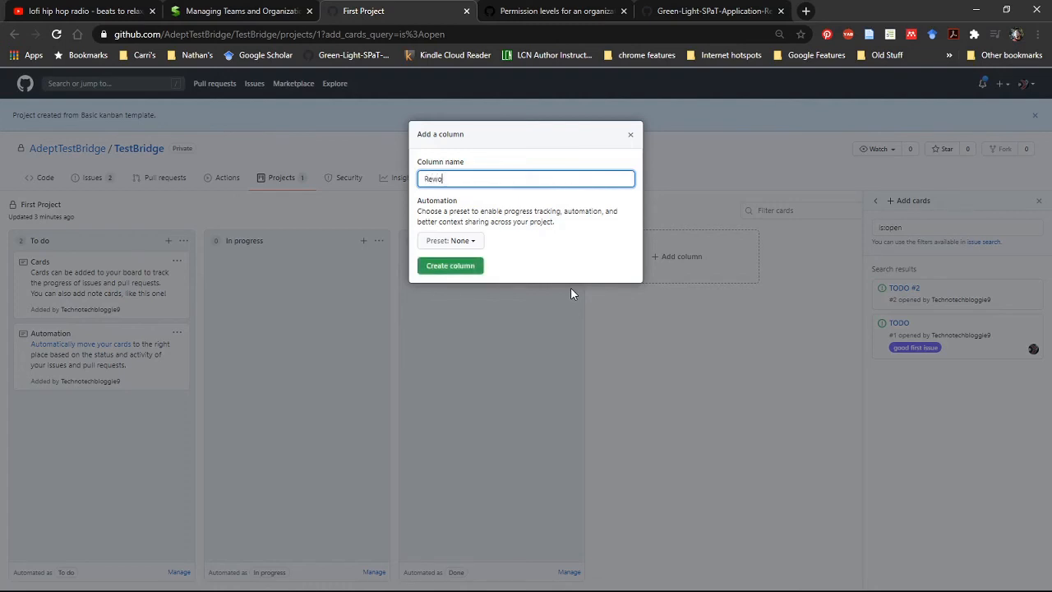
{"action": "left_click", "coordinate": [467, 240]}
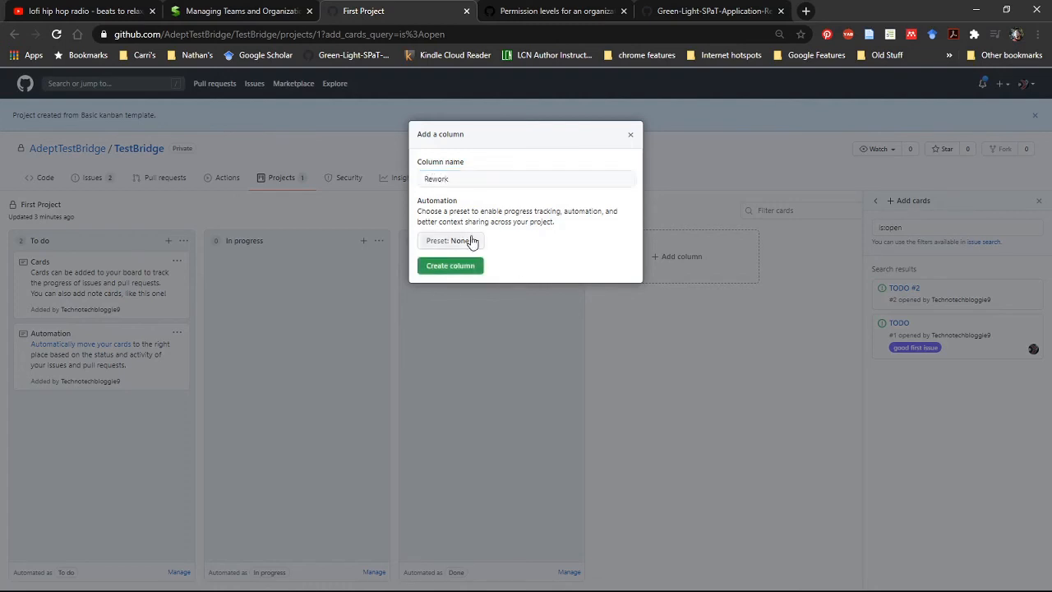
{"action": "left_click", "coordinate": [475, 240]}
{"action": "left_click", "coordinate": [528, 175]}
{"action": "type", "text": "/Review"}
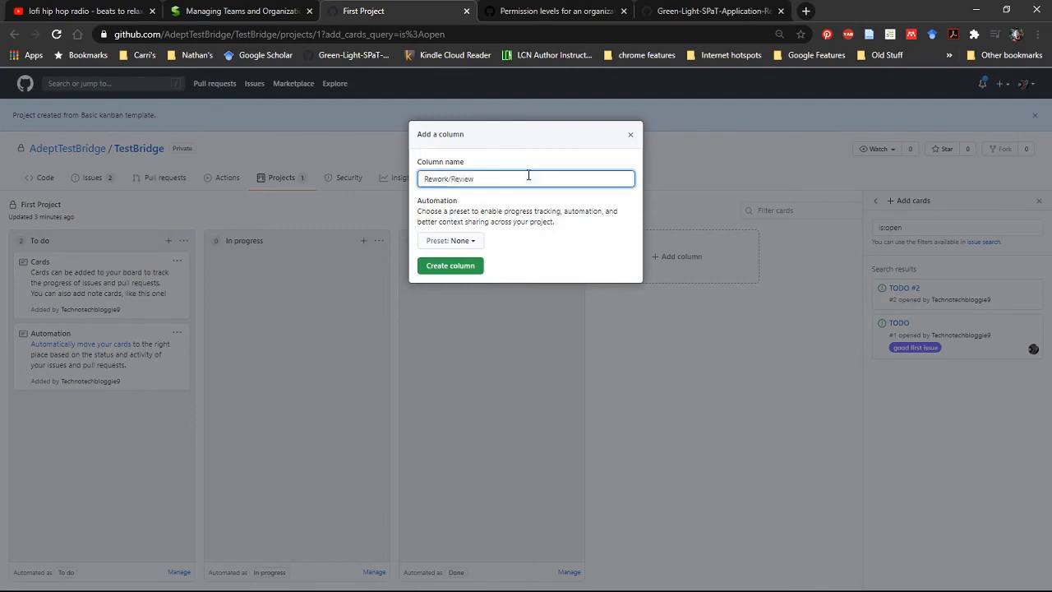
{"action": "type", "text": "/Test"}
{"action": "left_click", "coordinate": [478, 271]}
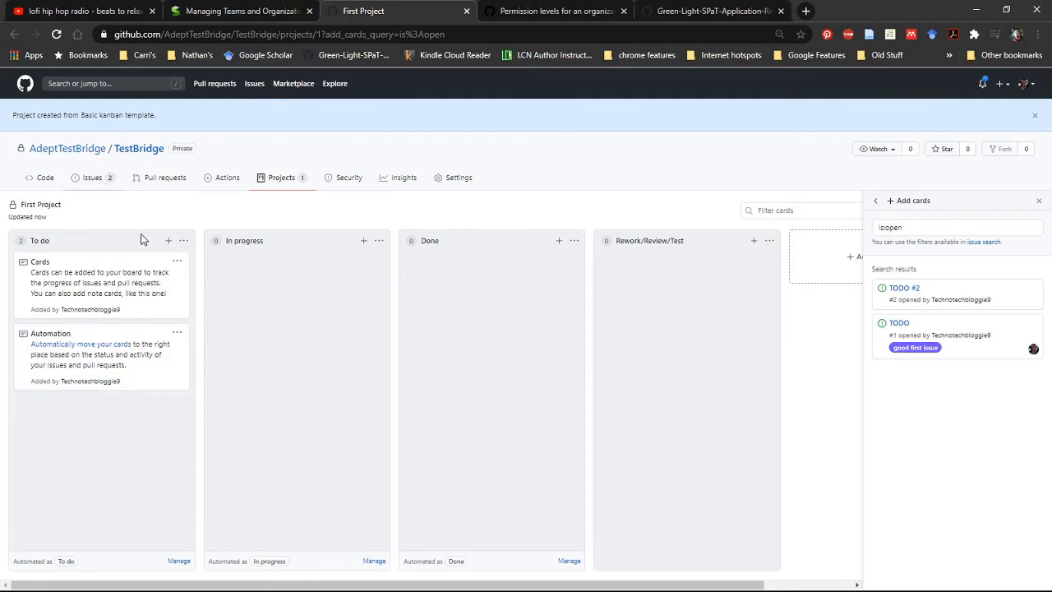
- Discard a new To do note and go to TestBridge's Issues list
{"action": "left_click", "coordinate": [168, 241]}
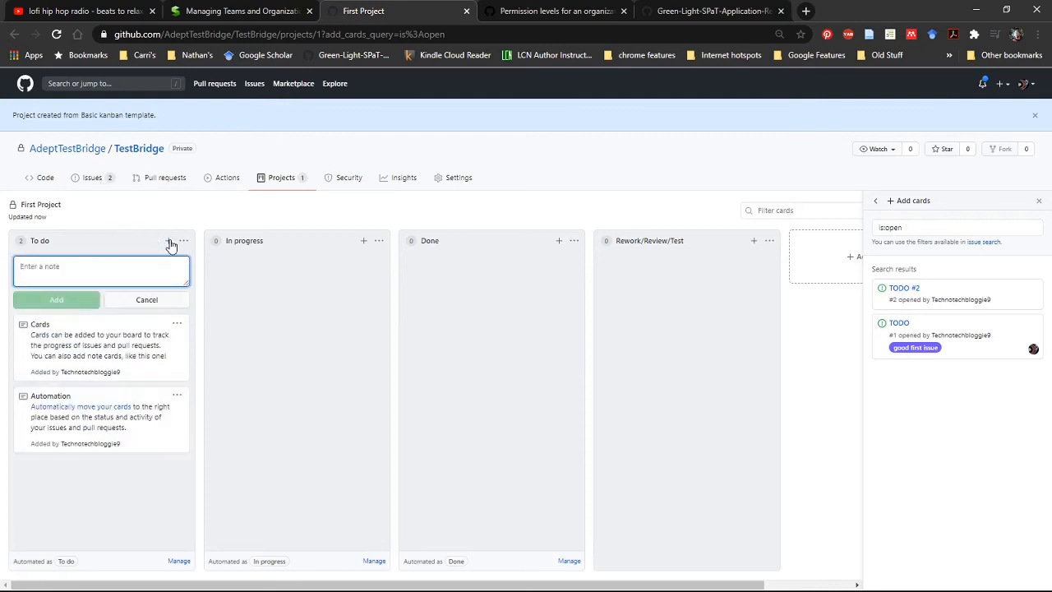
{"action": "left_click", "coordinate": [152, 299]}
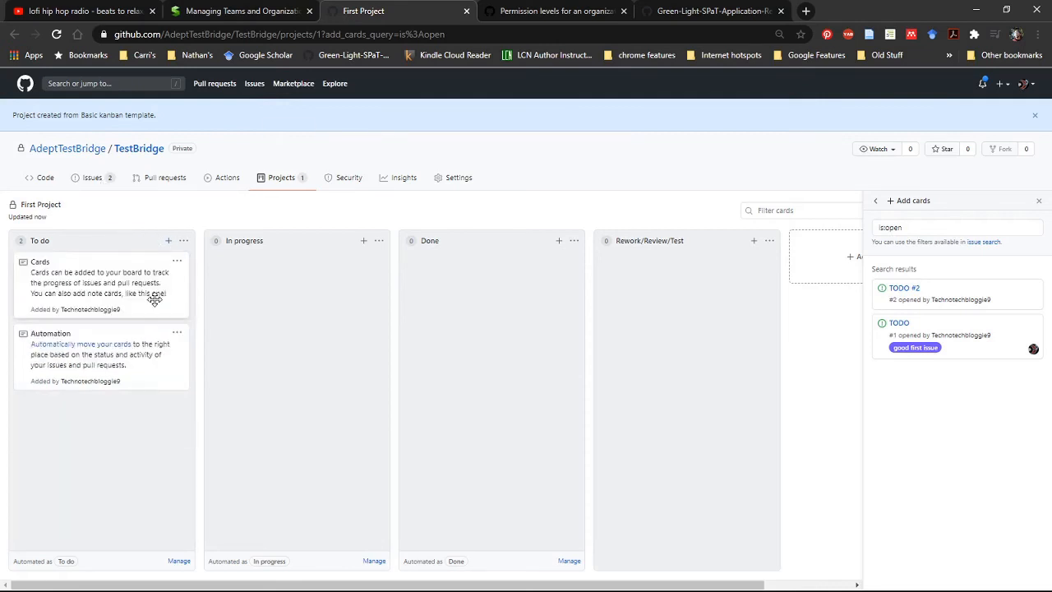
{"action": "left_click", "coordinate": [91, 178]}
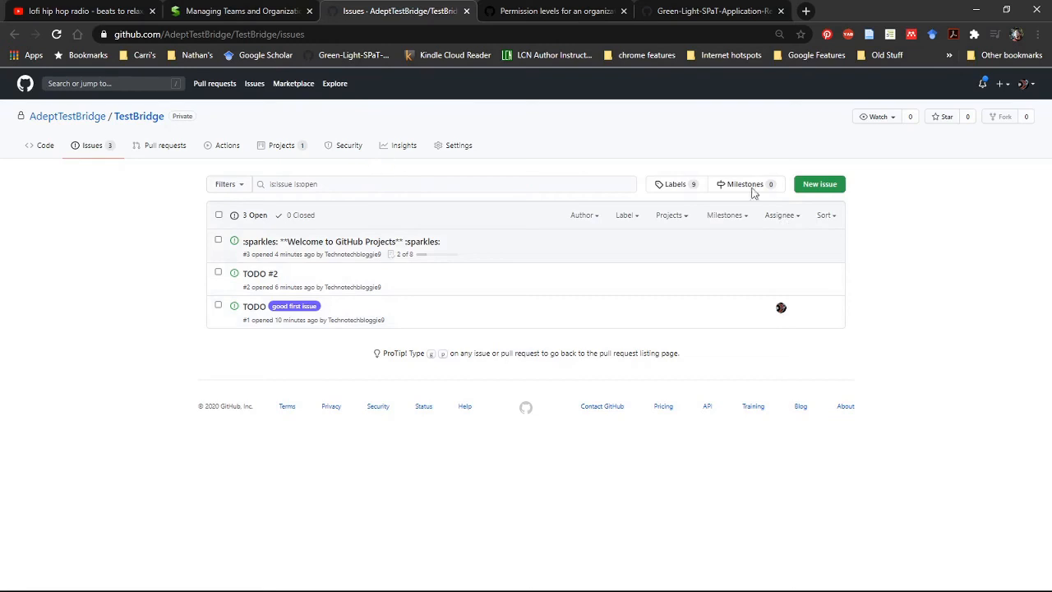
- Submit the issue 'See if this shows up in Project Board' with comment 'Success of failure only'
{"action": "left_click", "coordinate": [828, 184]}
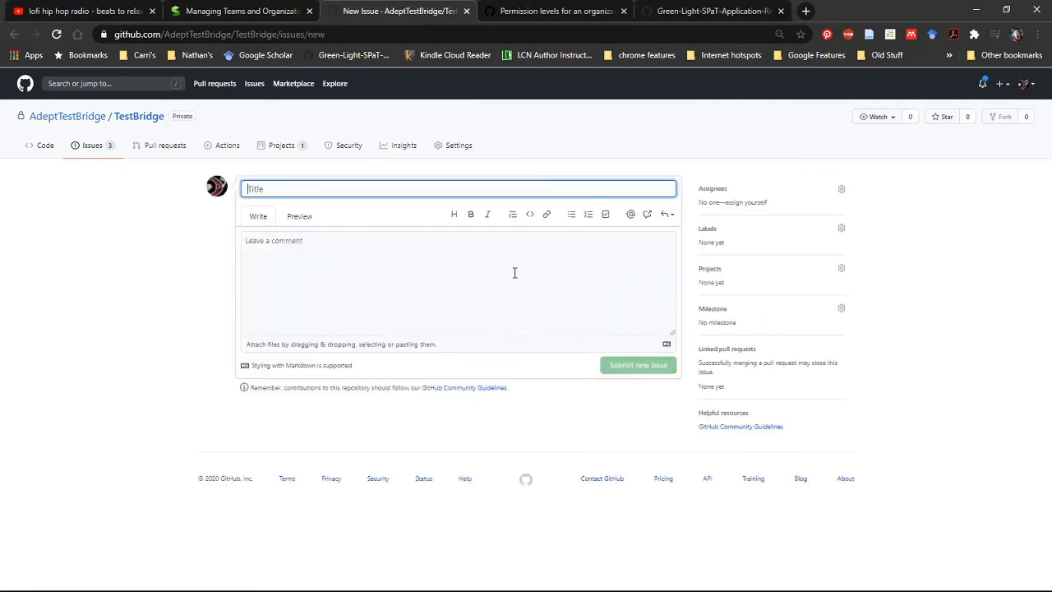
{"action": "type", "text": "See"}
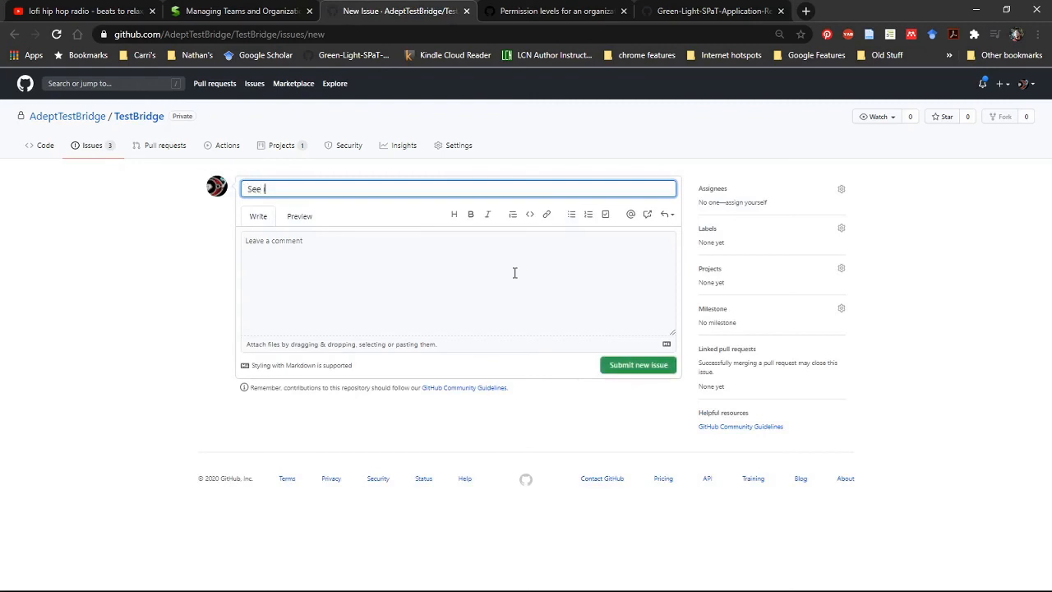
{"action": "type", "text": " if this shows up in Project Boar"}
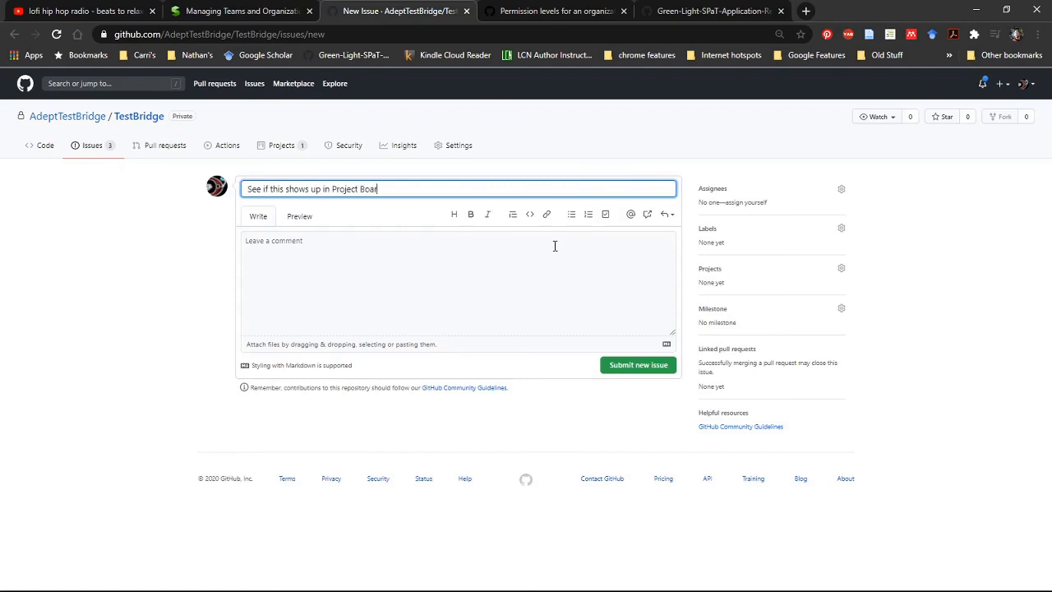
{"action": "type", "text": "d"}
{"action": "left_click", "coordinate": [440, 280]}
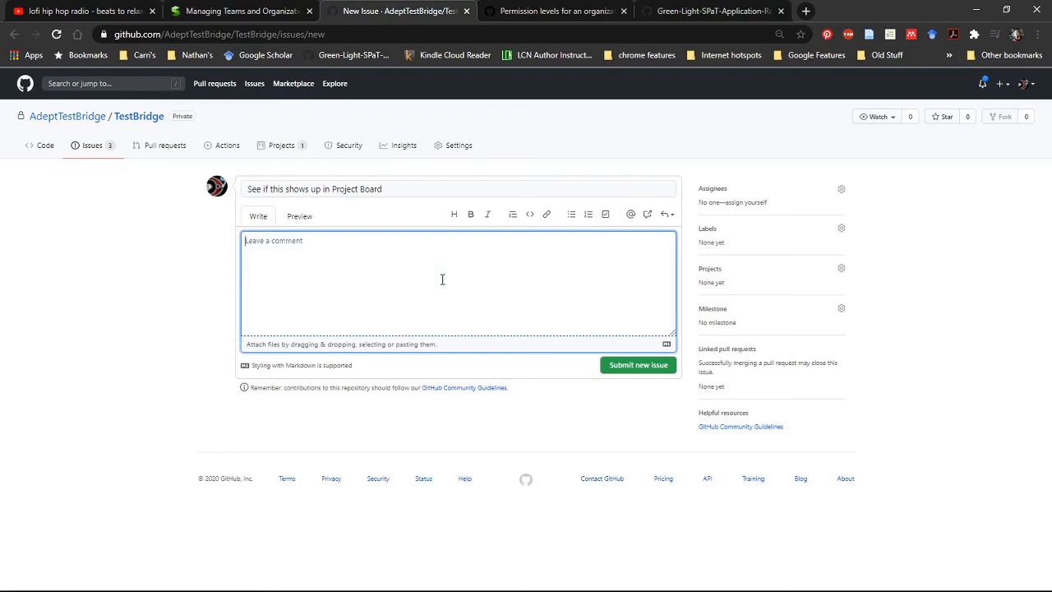
{"action": "type", "text": "Suc"}
{"action": "type", "text": "cess of"}
{"action": "type", "text": " failure"}
{"action": "type", "text": " only"}
{"action": "left_click", "coordinate": [633, 367]}
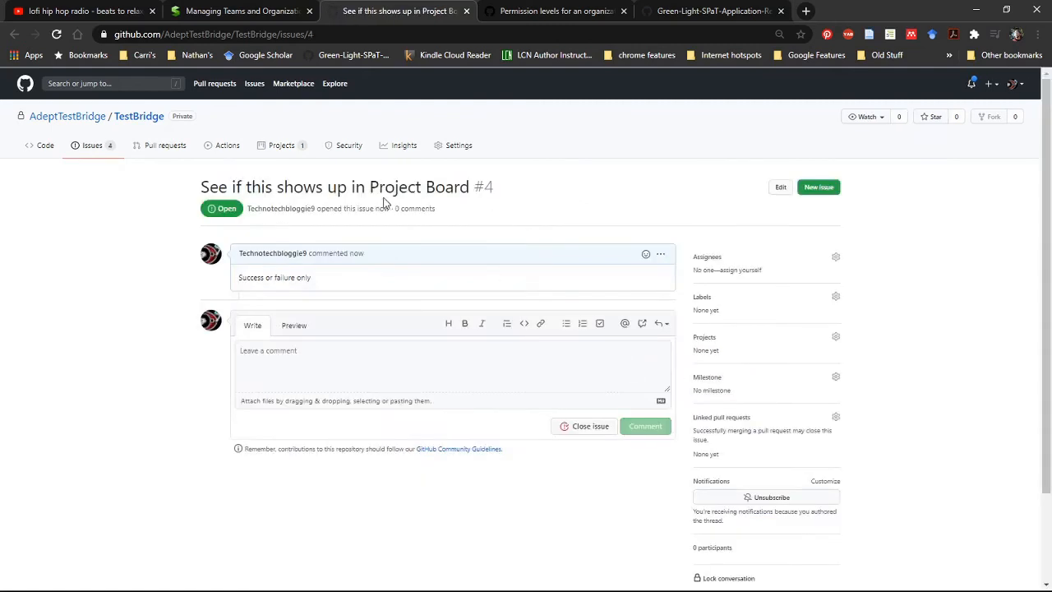
- Open the First Project board and check the To do column's options menu
{"action": "left_click", "coordinate": [293, 155]}
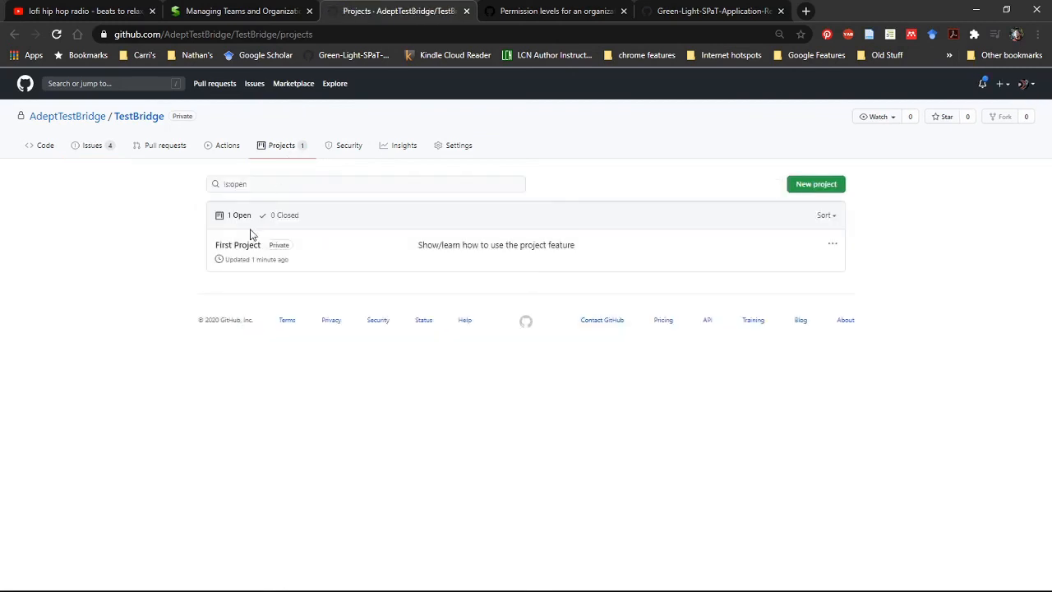
{"action": "left_click", "coordinate": [237, 245]}
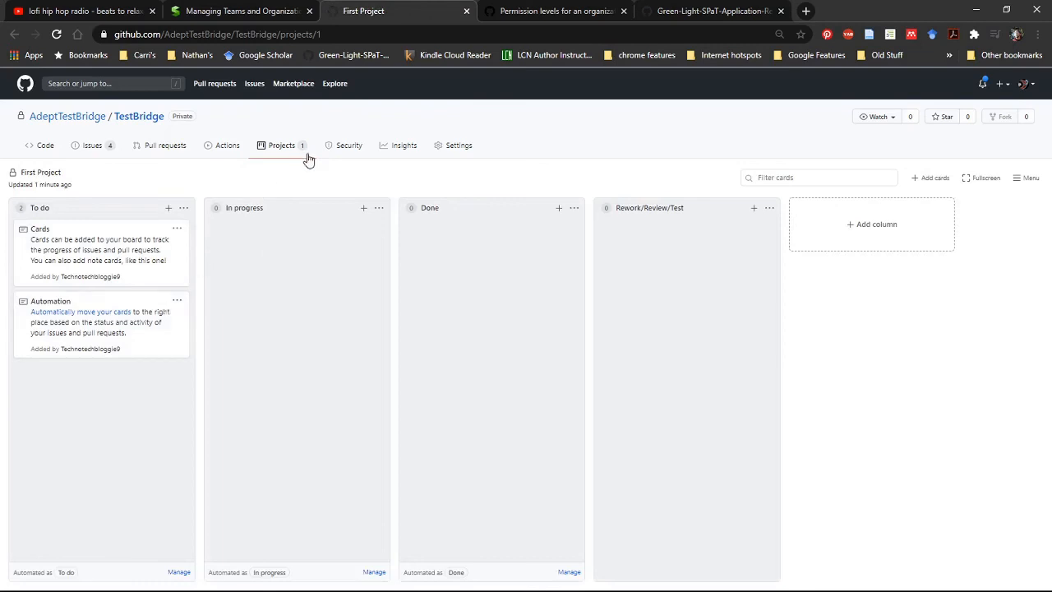
{"action": "left_click", "coordinate": [184, 208]}
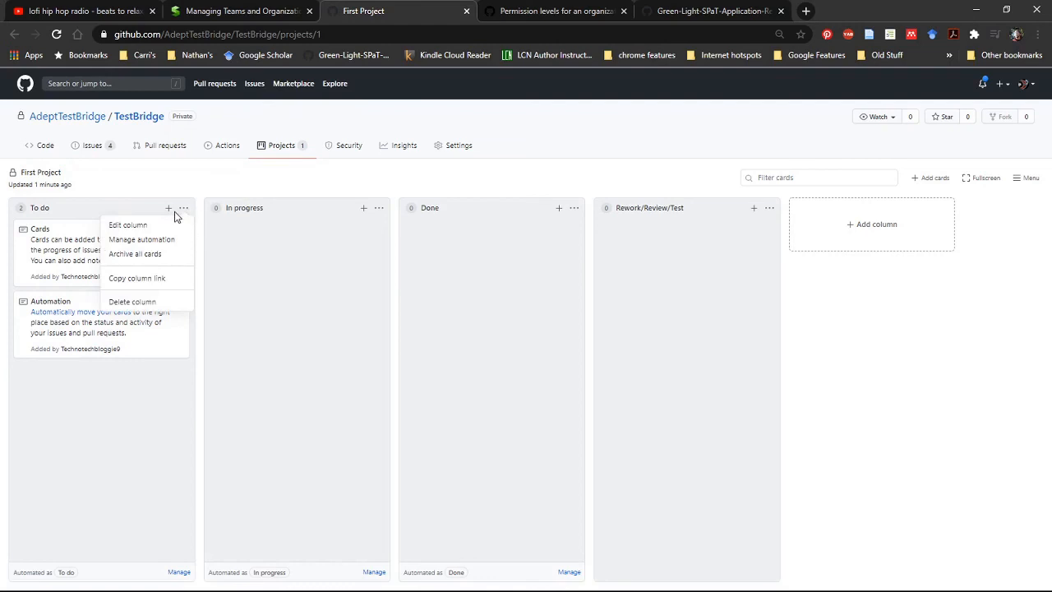
{"action": "left_click", "coordinate": [245, 183]}
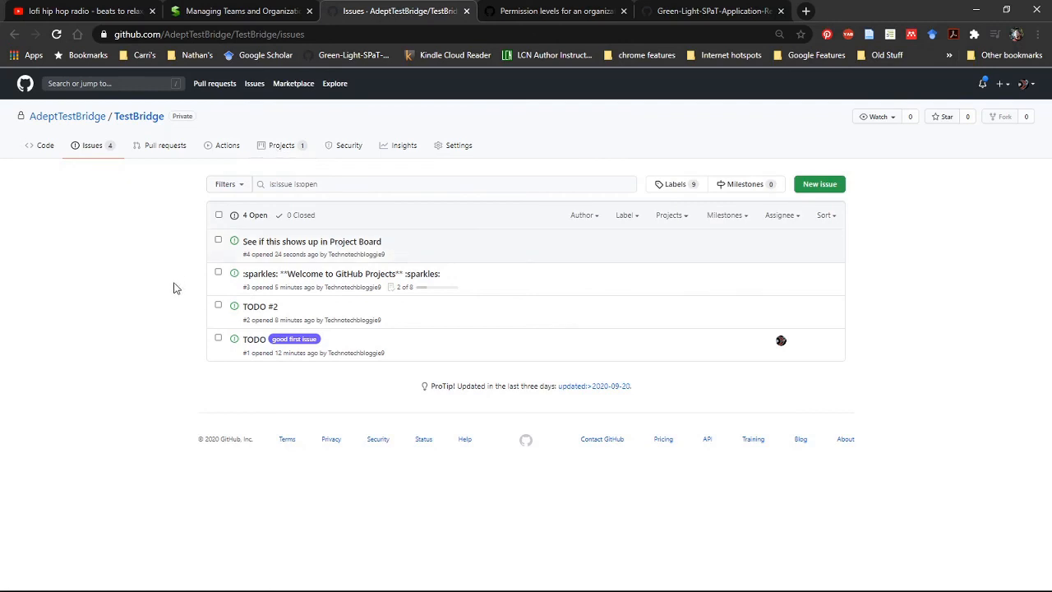
- Link issue TODO #2 to First Project, then return to the issues list
{"action": "left_click", "coordinate": [218, 306]}
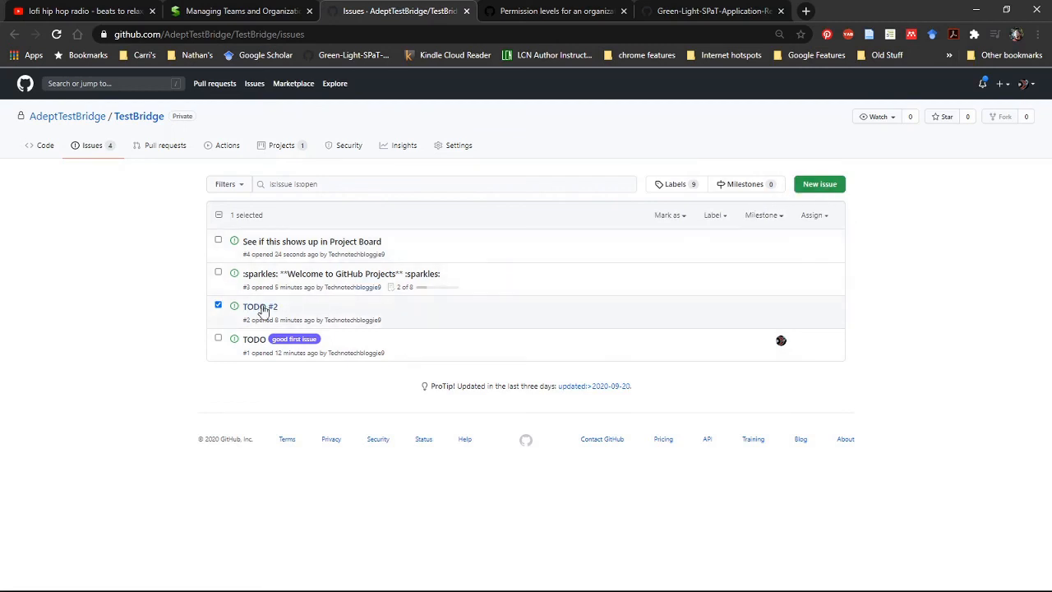
{"action": "mouse_move", "coordinate": [267, 309]}
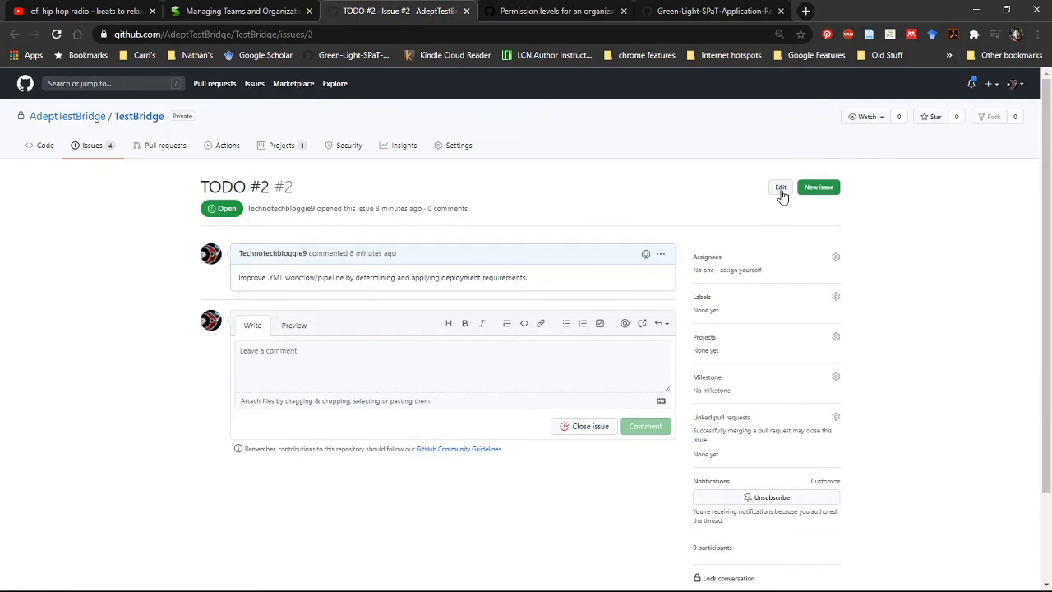
{"action": "left_click", "coordinate": [836, 338]}
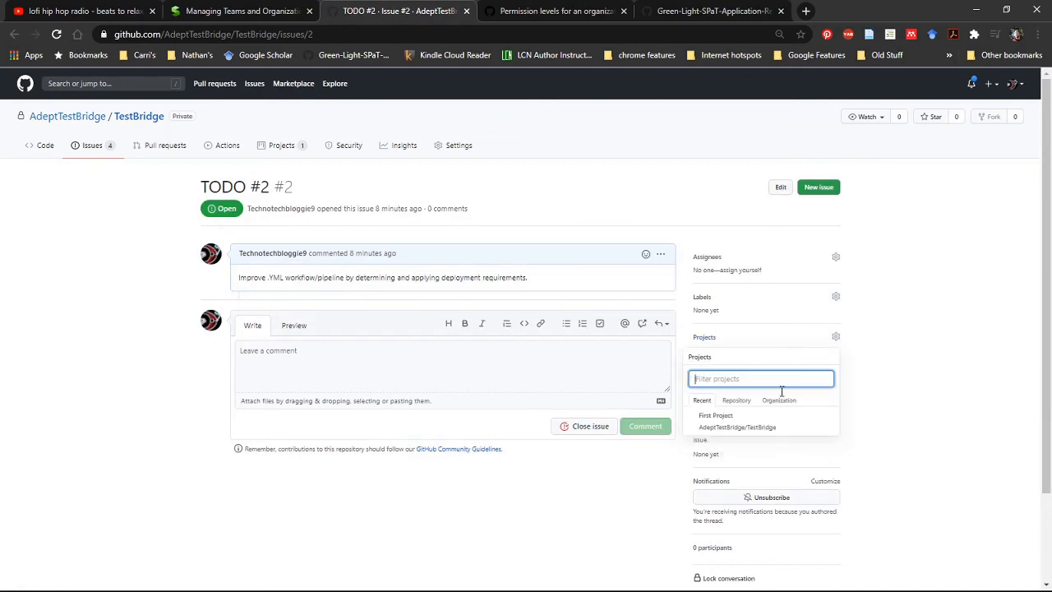
{"action": "left_click", "coordinate": [765, 429]}
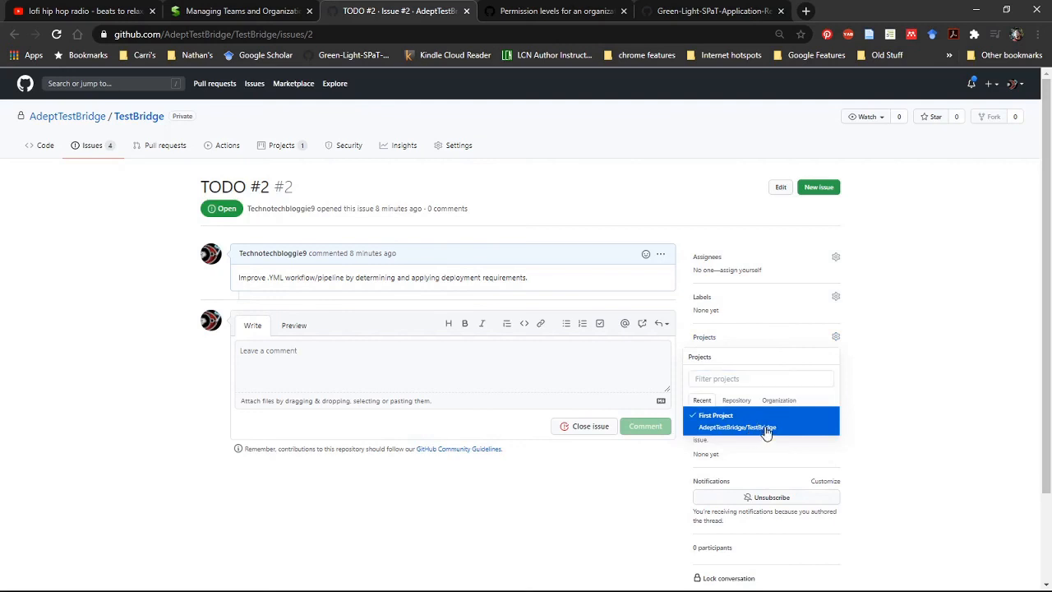
{"action": "left_click", "coordinate": [976, 283]}
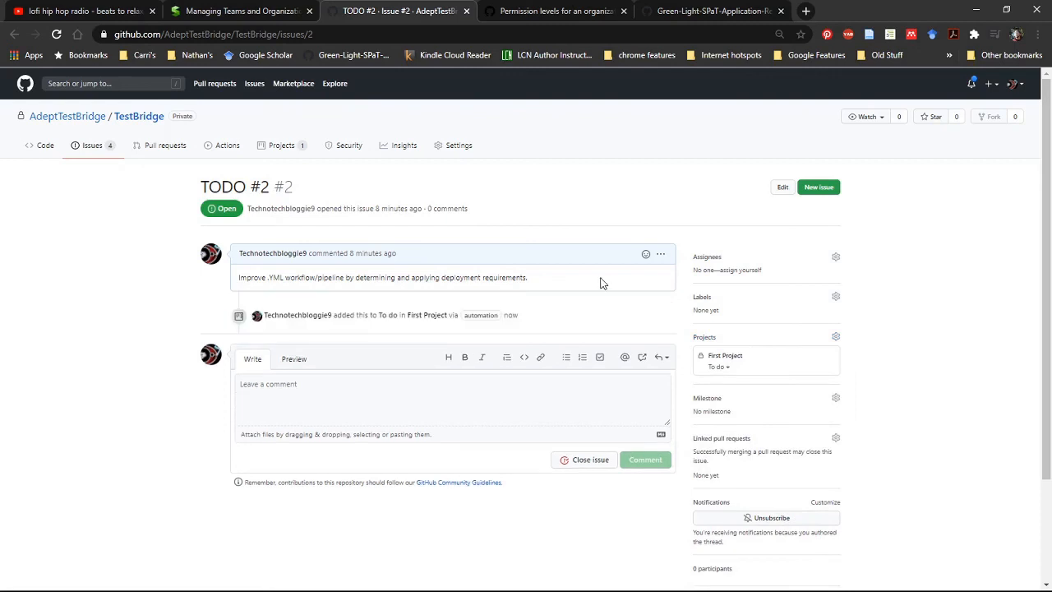
{"action": "left_click", "coordinate": [94, 146]}
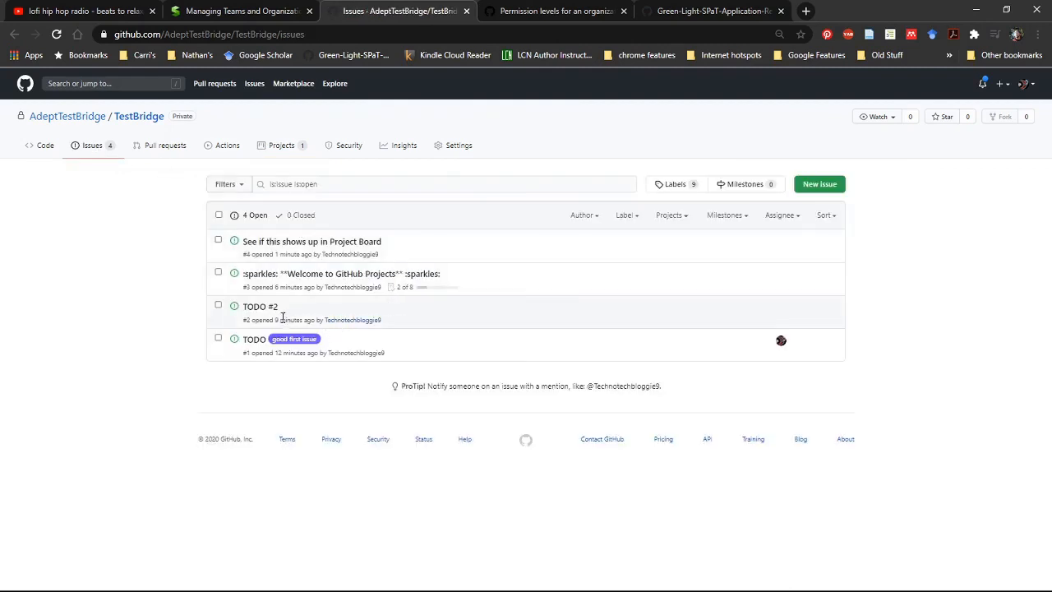
- Link issue TODO #1 to First Project, then return to the repository's issues list
{"action": "mouse_move", "coordinate": [258, 343]}
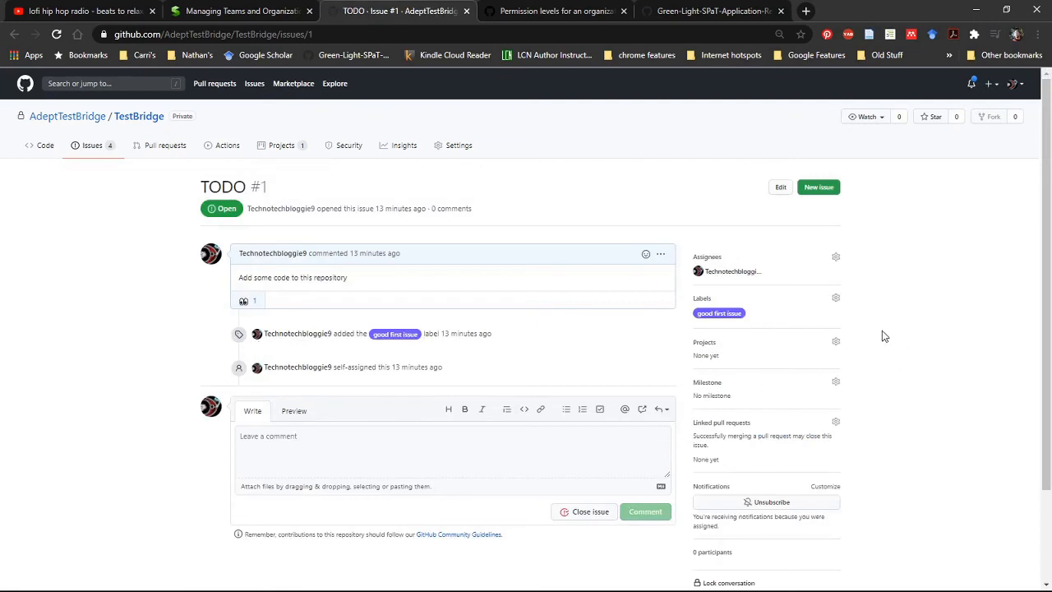
{"action": "left_click", "coordinate": [835, 342]}
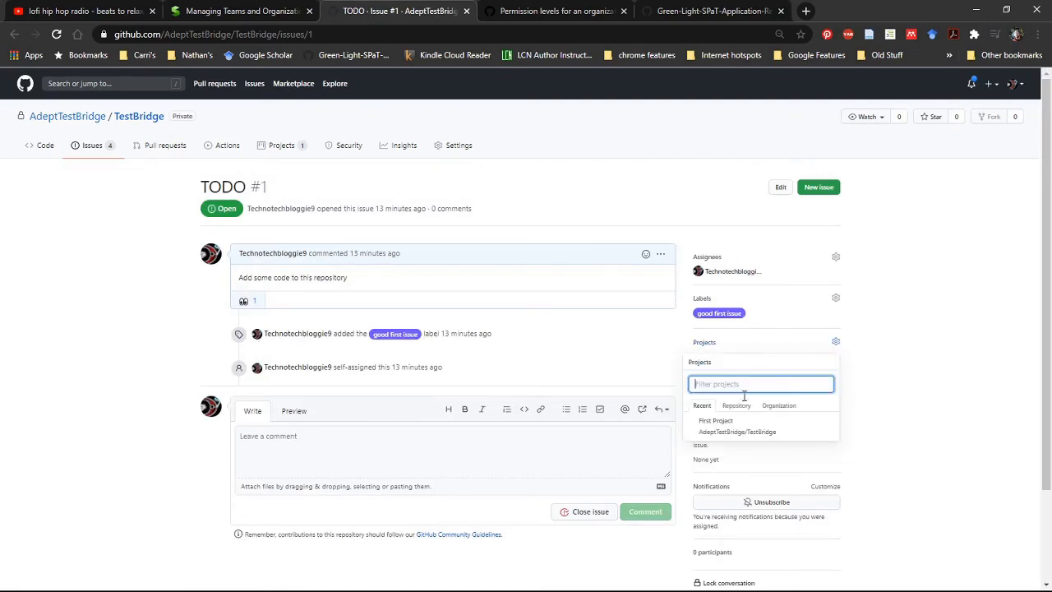
{"action": "left_click", "coordinate": [733, 437]}
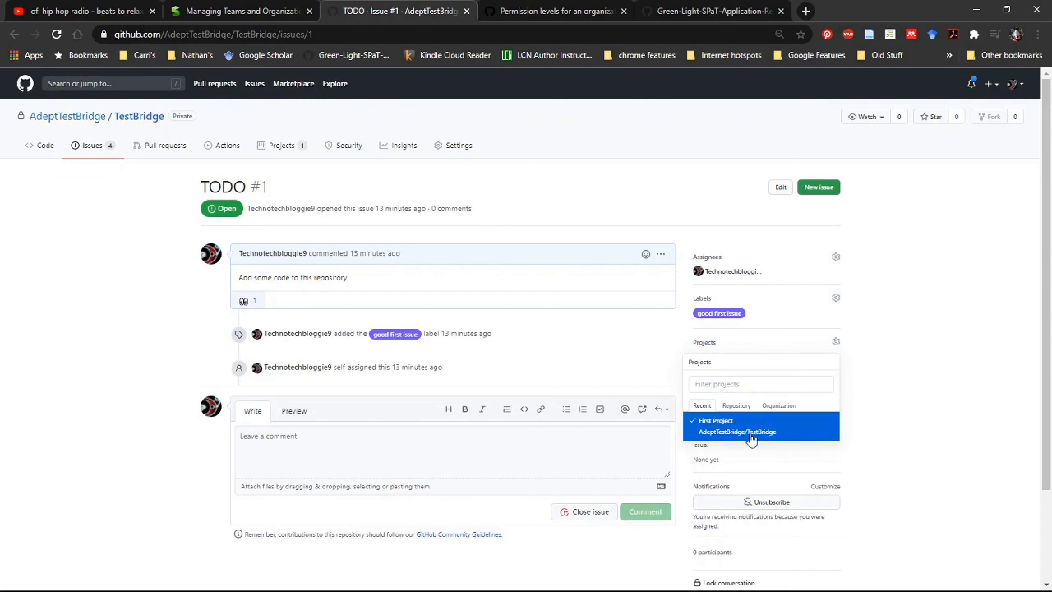
{"action": "scroll", "coordinate": [767, 520], "scroll_direction": "down", "scroll_amount": 2}
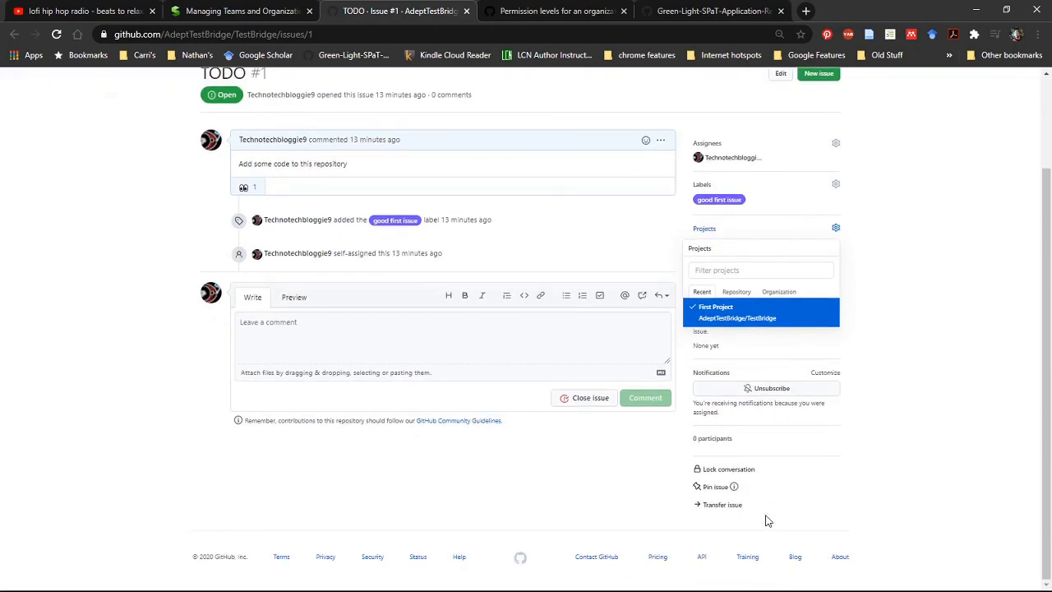
{"action": "scroll", "coordinate": [808, 465], "scroll_direction": "up", "scroll_amount": 2}
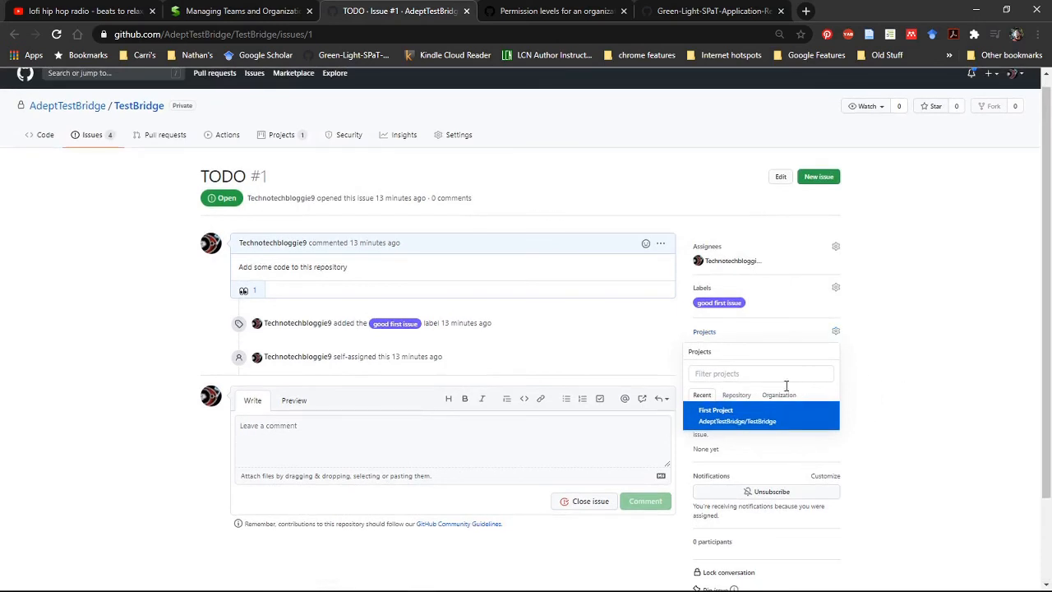
{"action": "left_click", "coordinate": [730, 411]}
{"action": "left_click", "coordinate": [780, 181]}
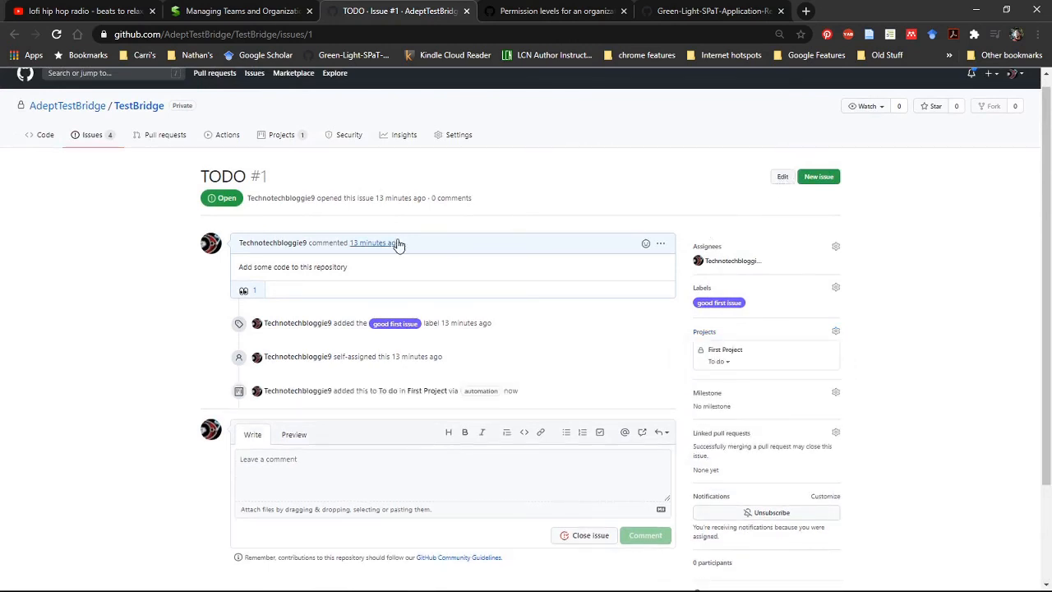
{"action": "left_click", "coordinate": [93, 136]}
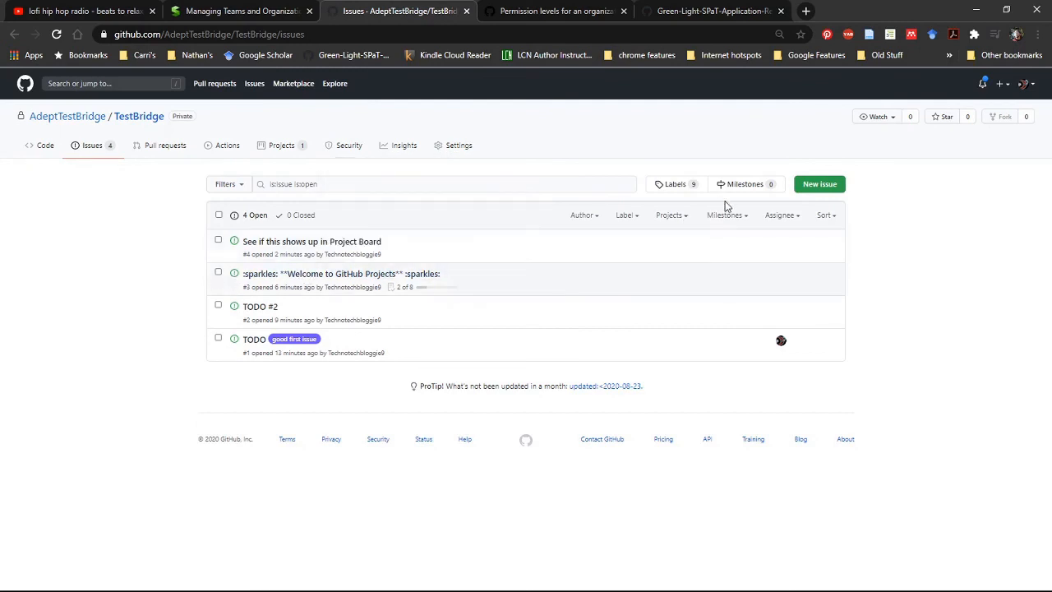
- Filter the issues to First Project's 3 open issues, then open the repository's Projects list
{"action": "left_click", "coordinate": [684, 219]}
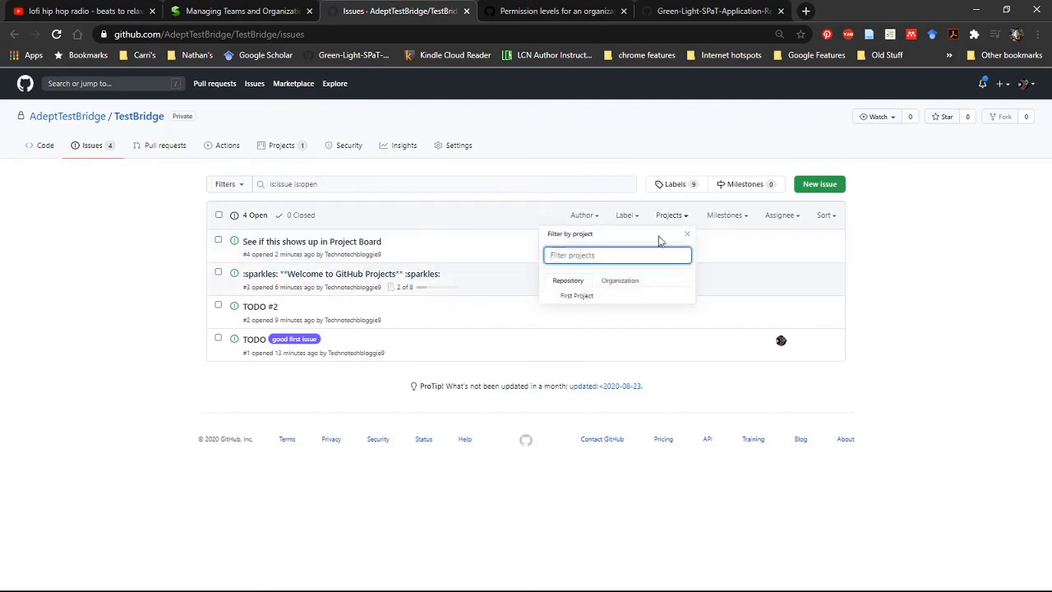
{"action": "left_click", "coordinate": [576, 296]}
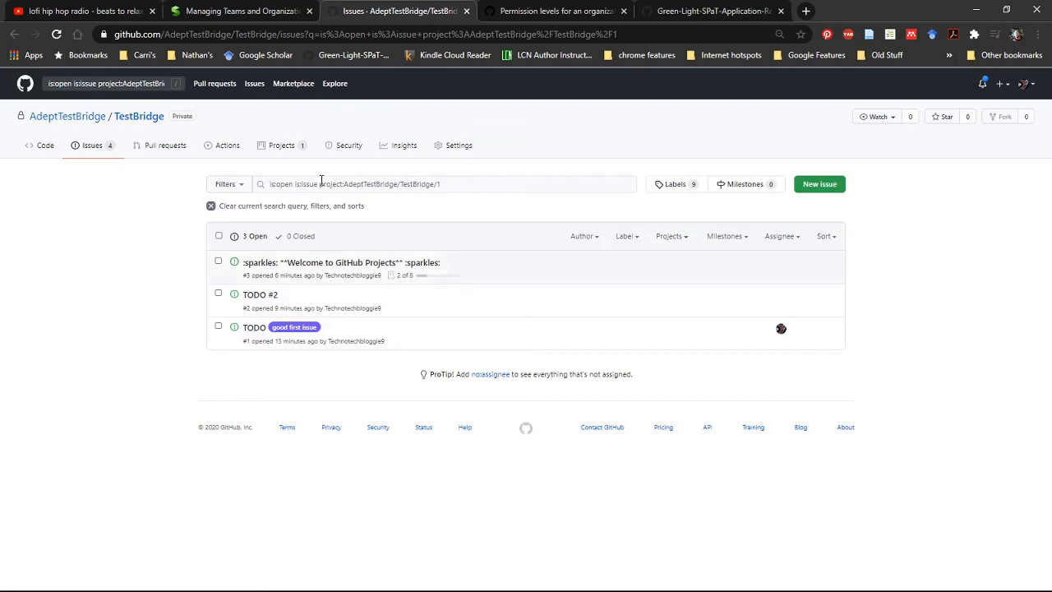
{"action": "left_click", "coordinate": [280, 148]}
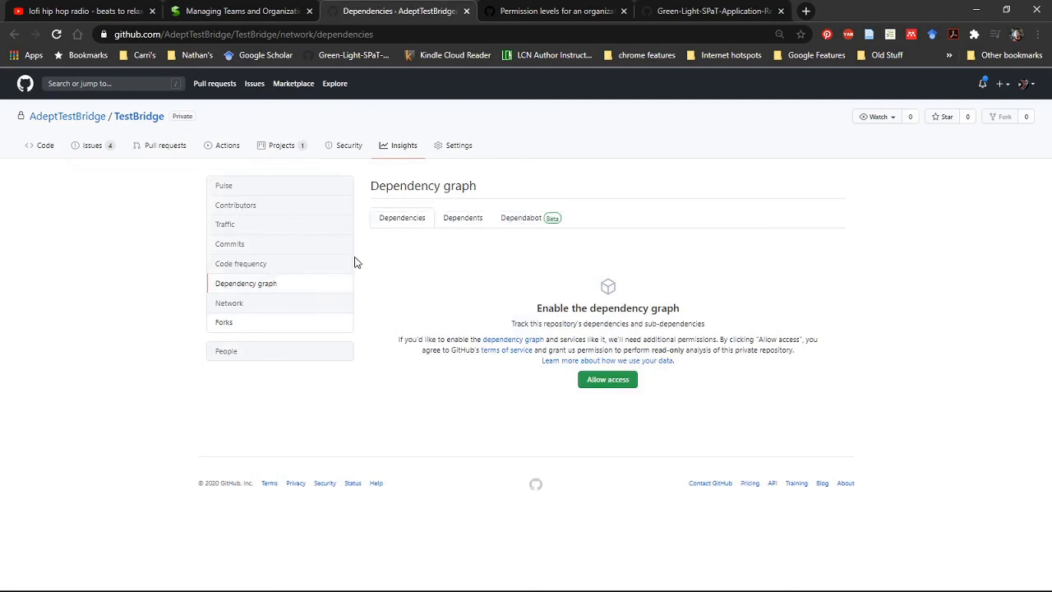
- View the Forks and Dependency graph insights, then go to TestBridge's Settings Options page
{"action": "left_click", "coordinate": [227, 328]}
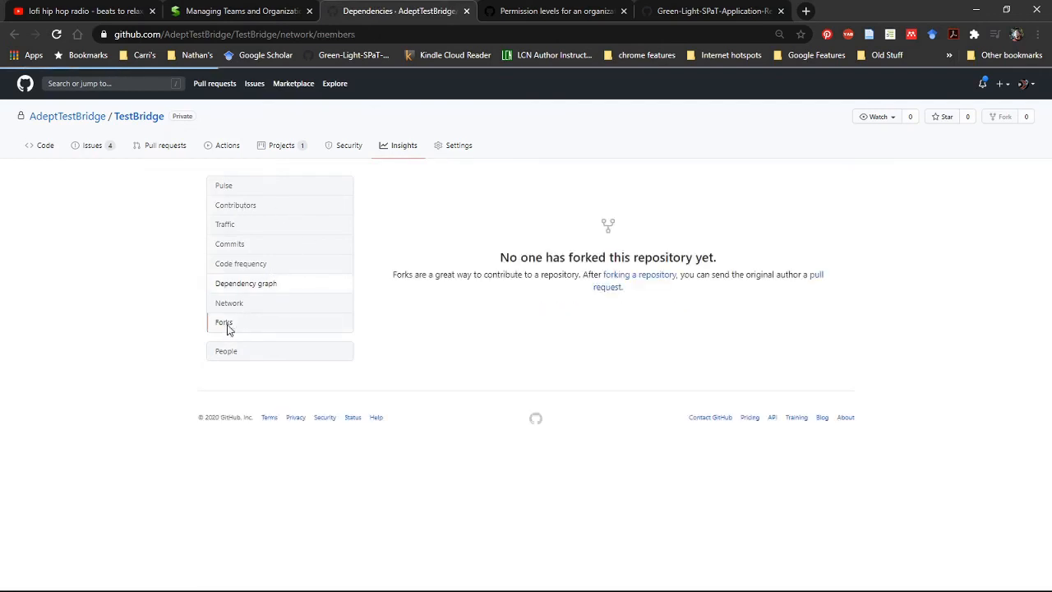
{"action": "left_click", "coordinate": [265, 285]}
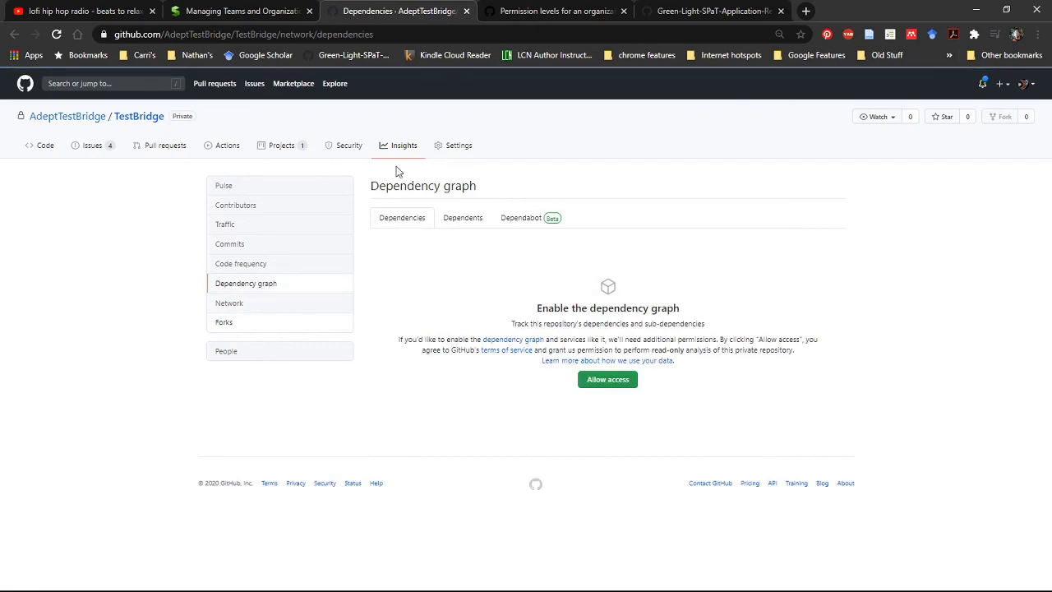
{"action": "left_click", "coordinate": [449, 150]}
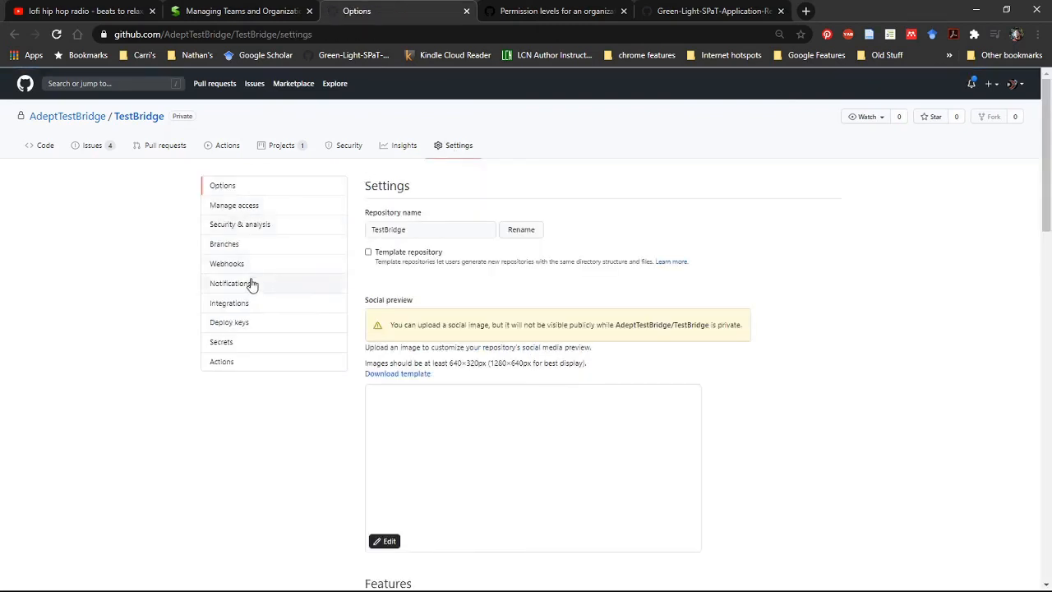
- Inspect the new webhook's Payload URL and Secret fields without saving, then view Branches settings
{"action": "left_click", "coordinate": [243, 271]}
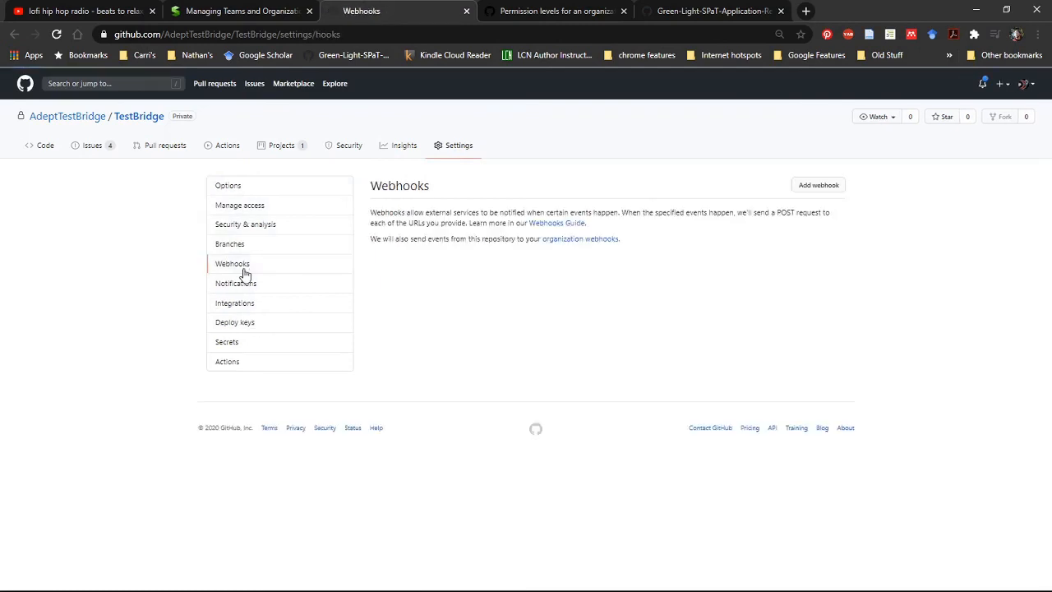
{"action": "left_click", "coordinate": [821, 189]}
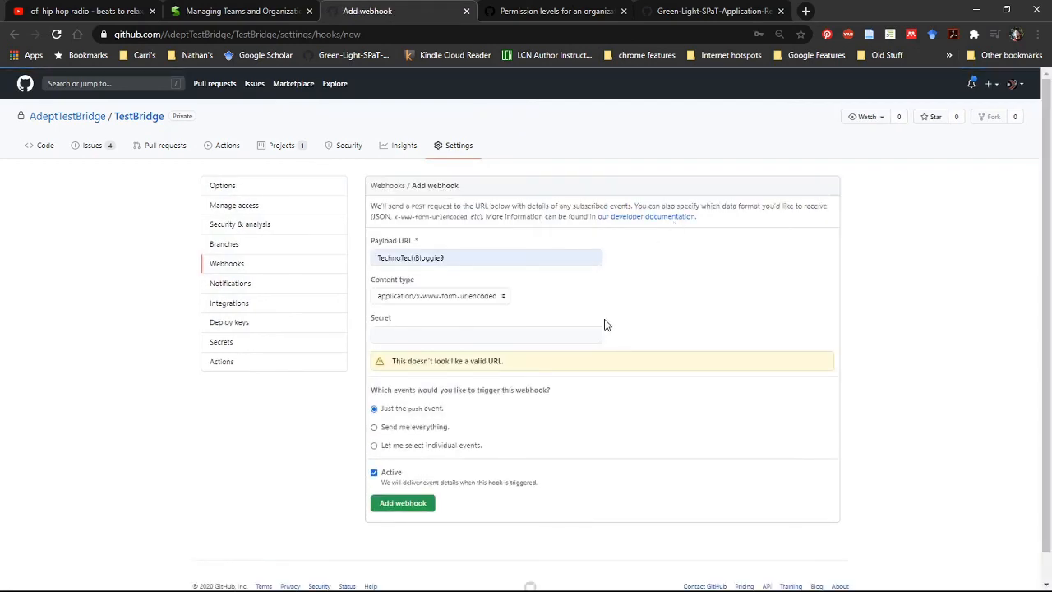
{"action": "scroll", "coordinate": [604, 325], "scroll_direction": "down", "scroll_amount": 1}
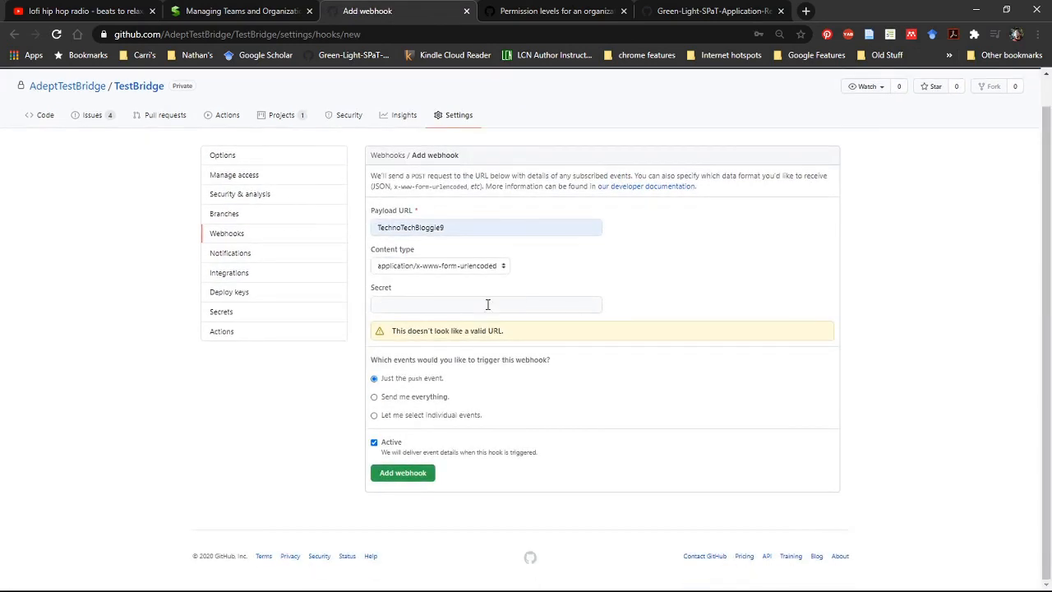
{"action": "left_click", "coordinate": [510, 306]}
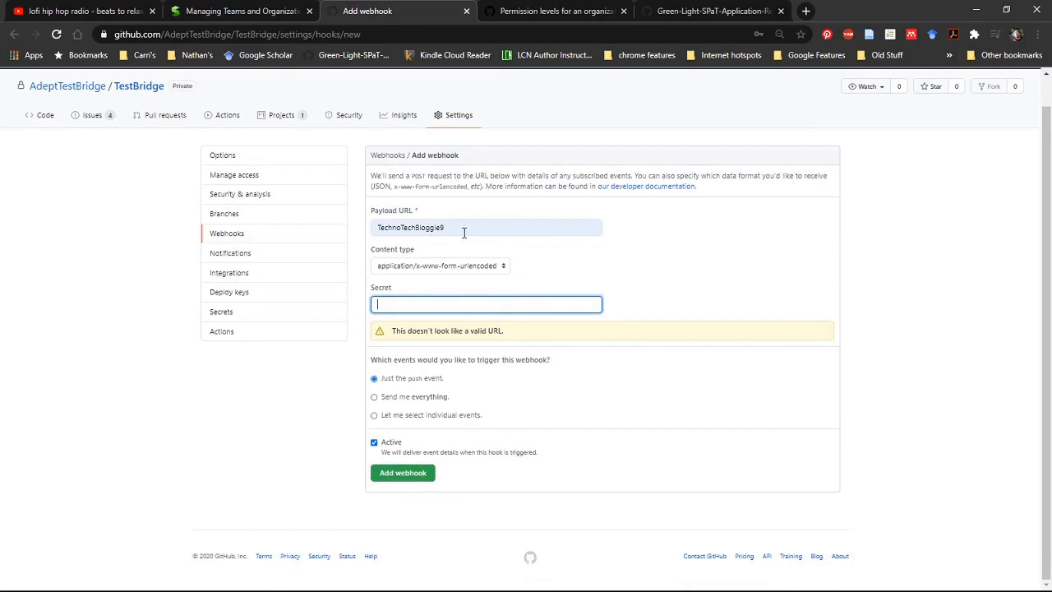
{"action": "left_click_drag", "start_coordinate": [468, 230], "coordinate": [344, 234]}
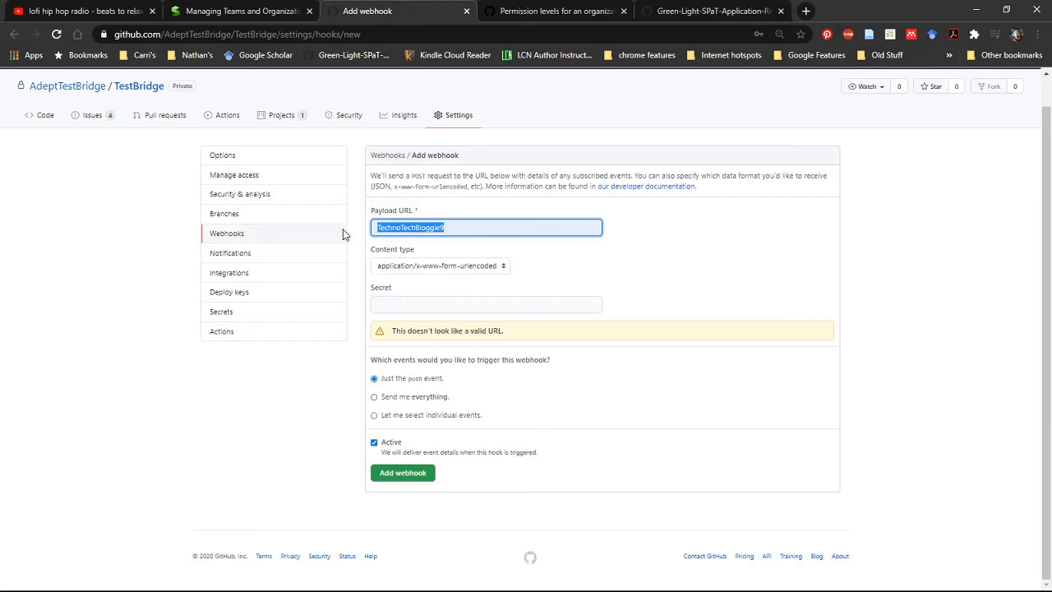
{"action": "left_click", "coordinate": [516, 212]}
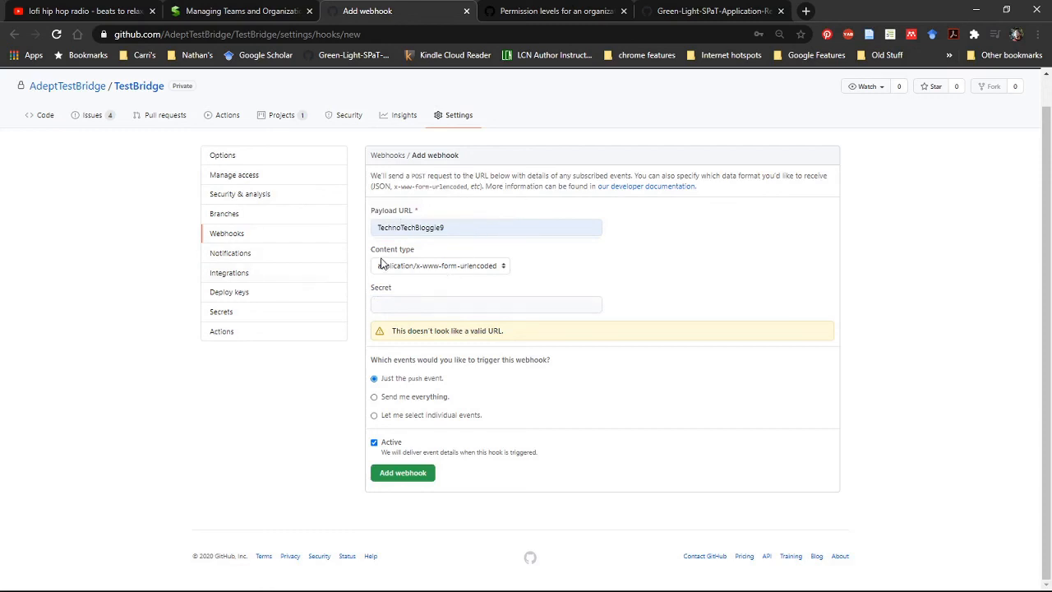
{"action": "left_click", "coordinate": [234, 213]}
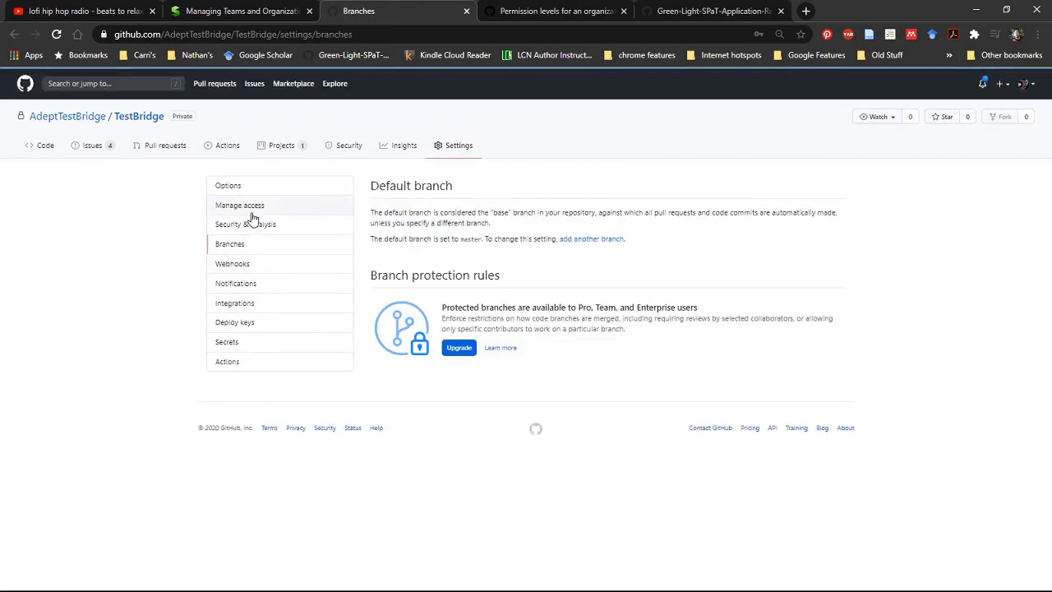